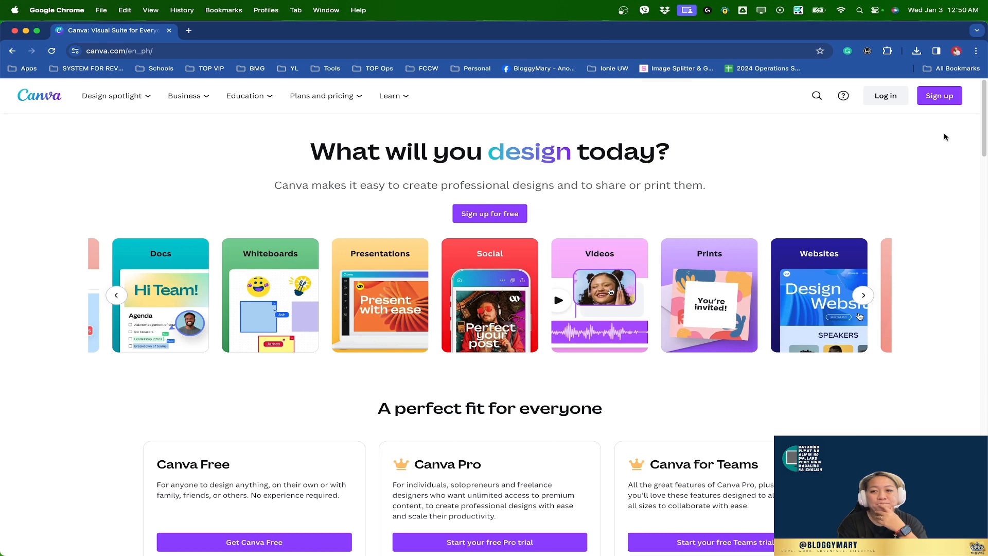
{"action": "left_click", "coordinate": [939, 96]}
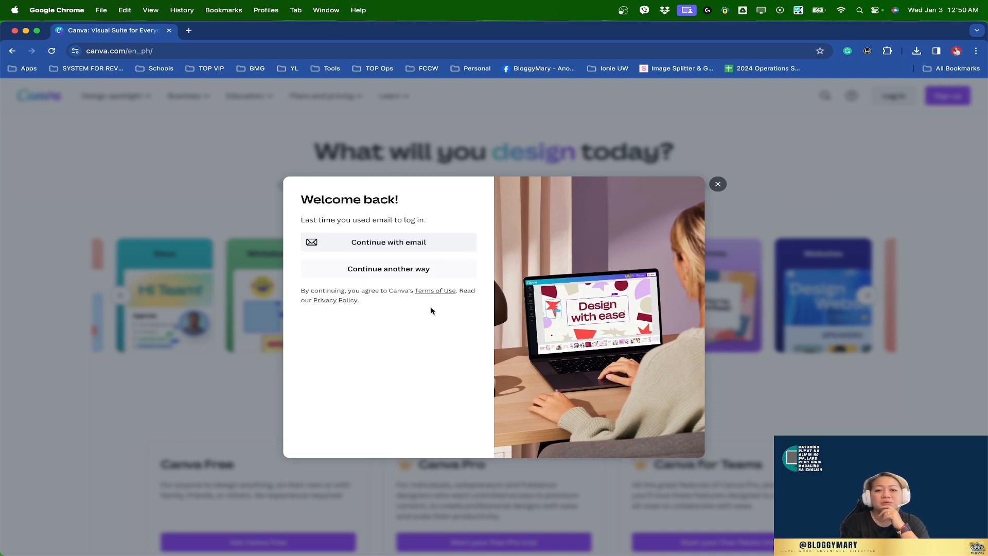
{"action": "left_click", "coordinate": [719, 184]}
{"action": "scroll", "coordinate": [463, 269], "scroll_direction": "down", "scroll_amount": 10}
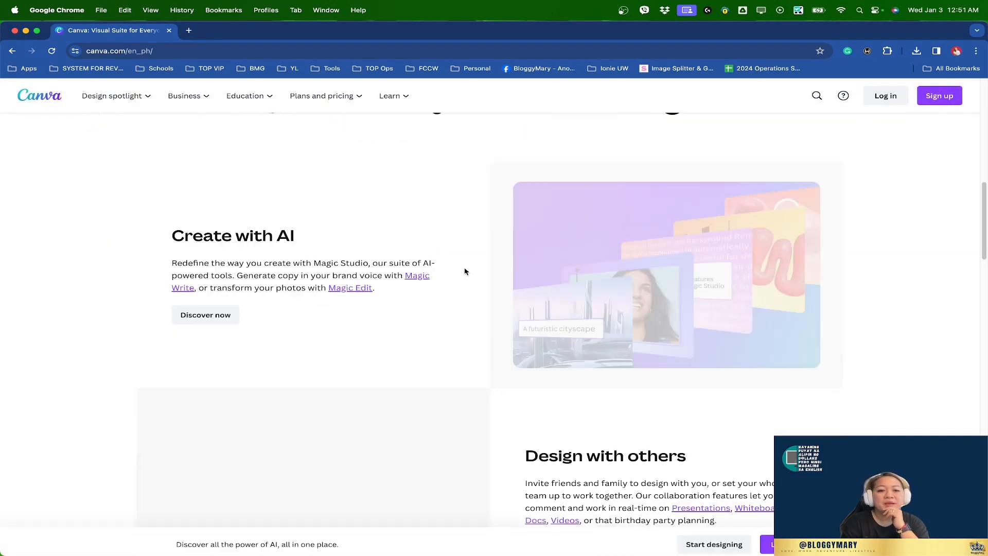
{"action": "scroll", "coordinate": [469, 285], "scroll_direction": "up", "scroll_amount": 5}
{"action": "scroll", "coordinate": [468, 284], "scroll_direction": "up", "scroll_amount": 4}
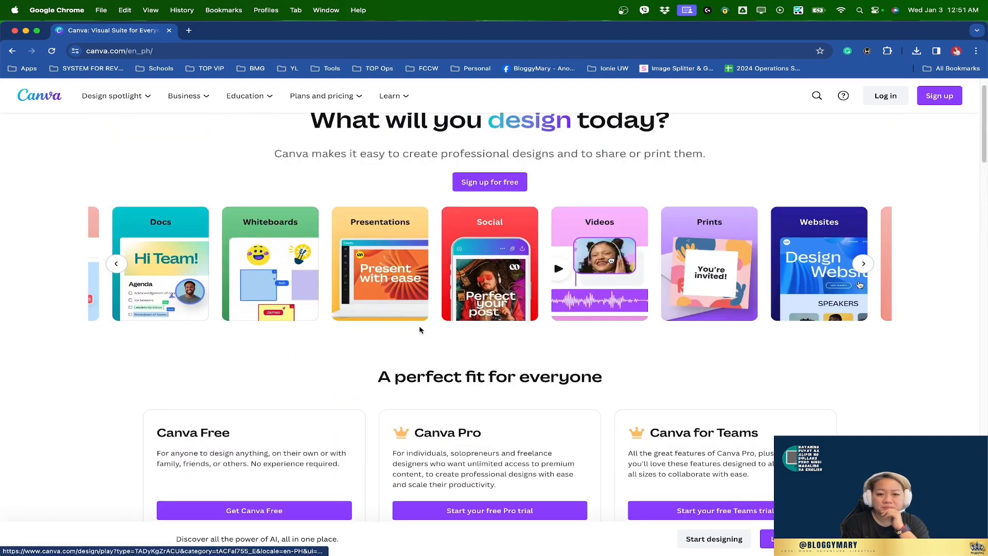
{"action": "scroll", "coordinate": [351, 356], "scroll_direction": "down", "scroll_amount": 2}
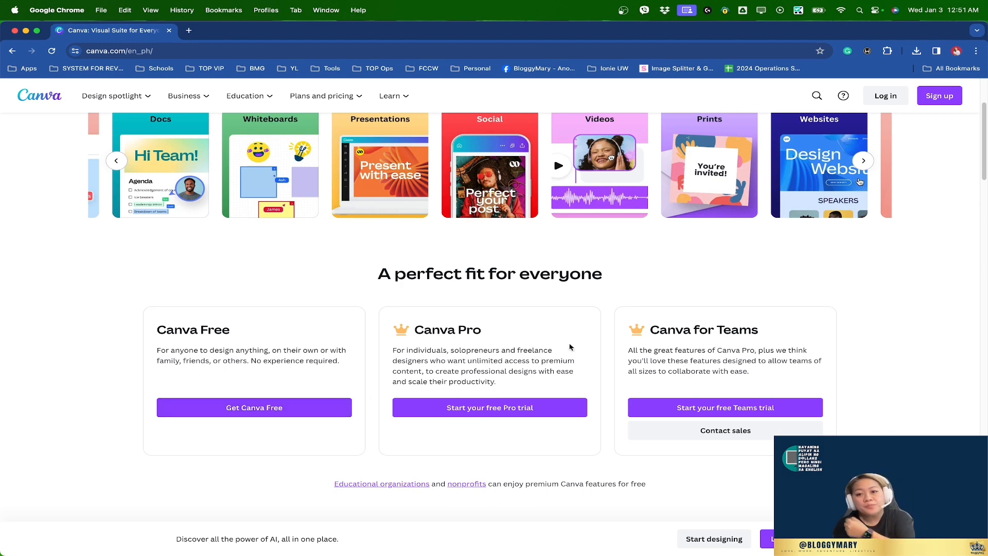
{"action": "scroll", "coordinate": [824, 348], "scroll_direction": "down", "scroll_amount": 1}
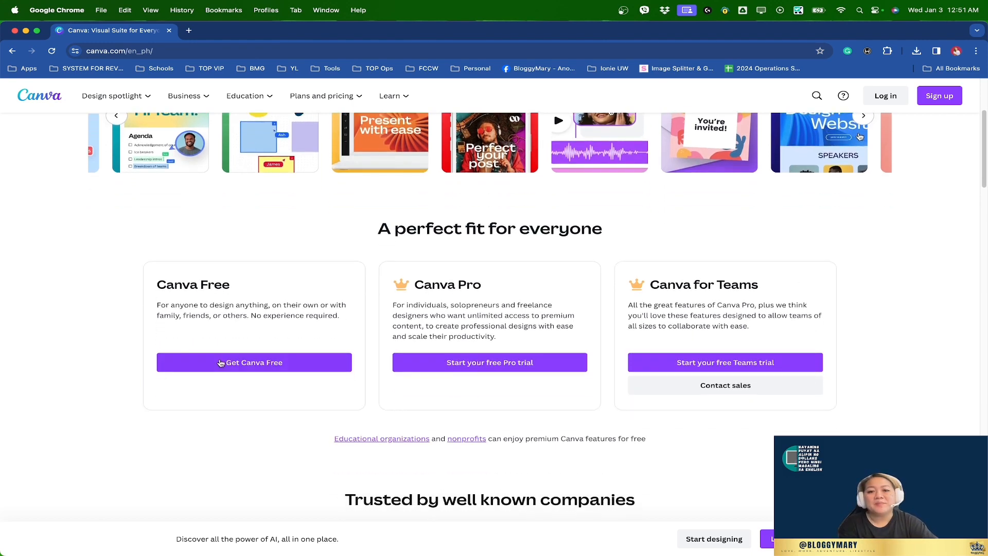
{"action": "scroll", "coordinate": [720, 365], "scroll_direction": "down", "scroll_amount": 7}
{"action": "scroll", "coordinate": [719, 365], "scroll_direction": "up", "scroll_amount": 3}
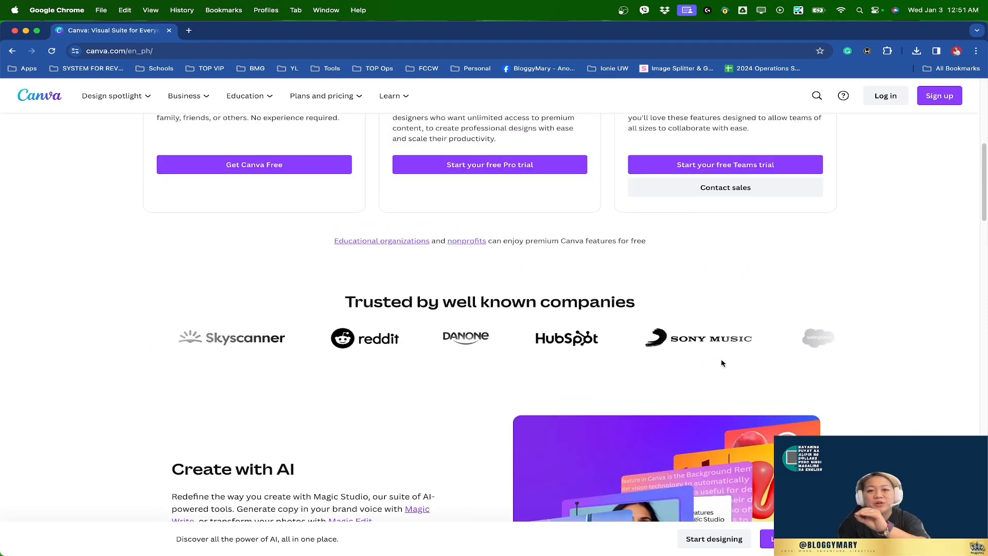
{"action": "scroll", "coordinate": [722, 364], "scroll_direction": "down", "scroll_amount": 10}
{"action": "scroll", "coordinate": [723, 364], "scroll_direction": "up", "scroll_amount": 8}
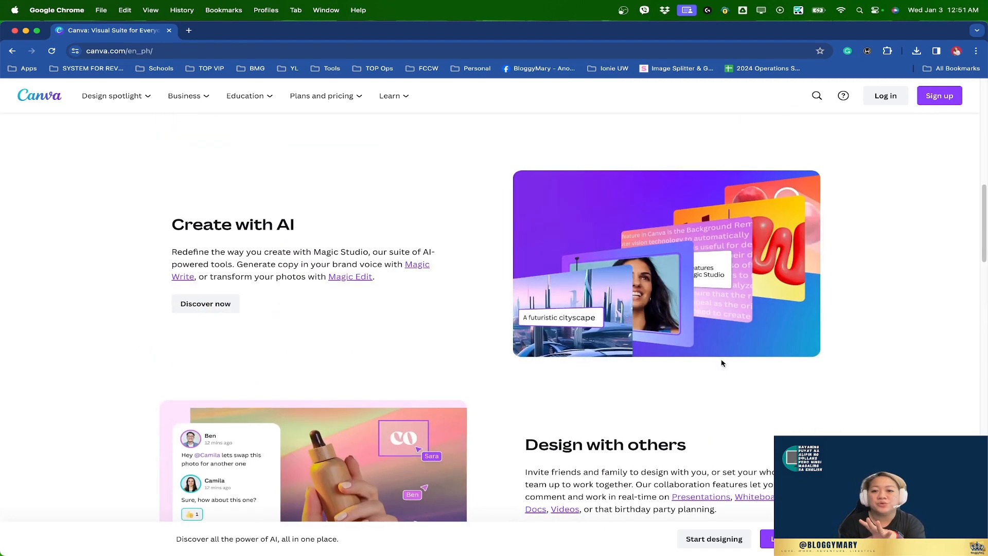
{"action": "scroll", "coordinate": [722, 364], "scroll_direction": "down", "scroll_amount": 2}
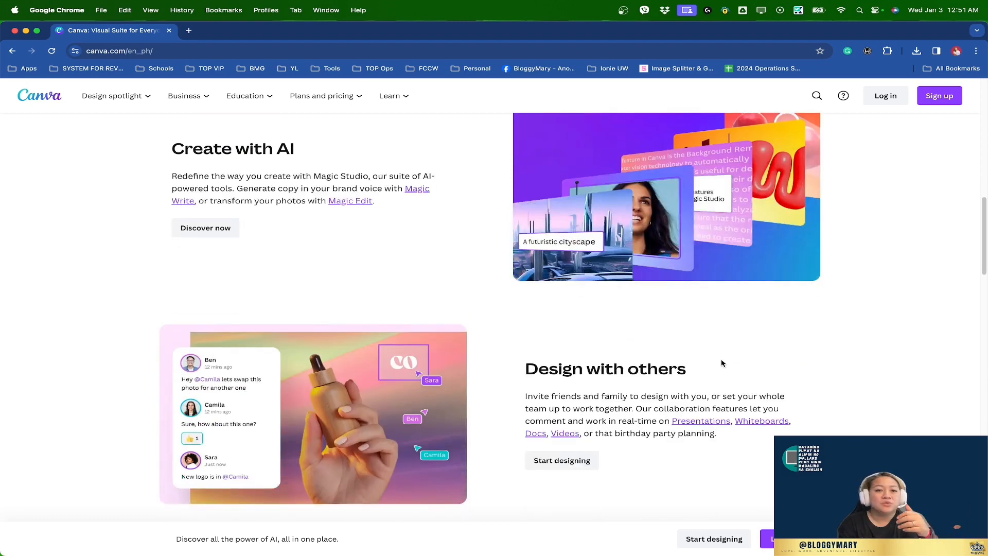
{"action": "scroll", "coordinate": [722, 364], "scroll_direction": "down", "scroll_amount": 5}
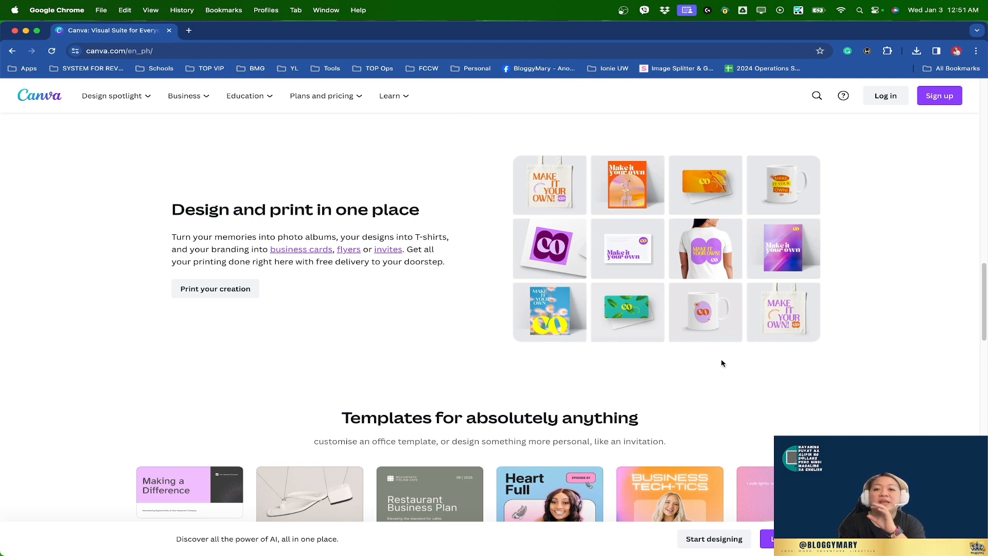
{"action": "scroll", "coordinate": [723, 363], "scroll_direction": "down", "scroll_amount": 1}
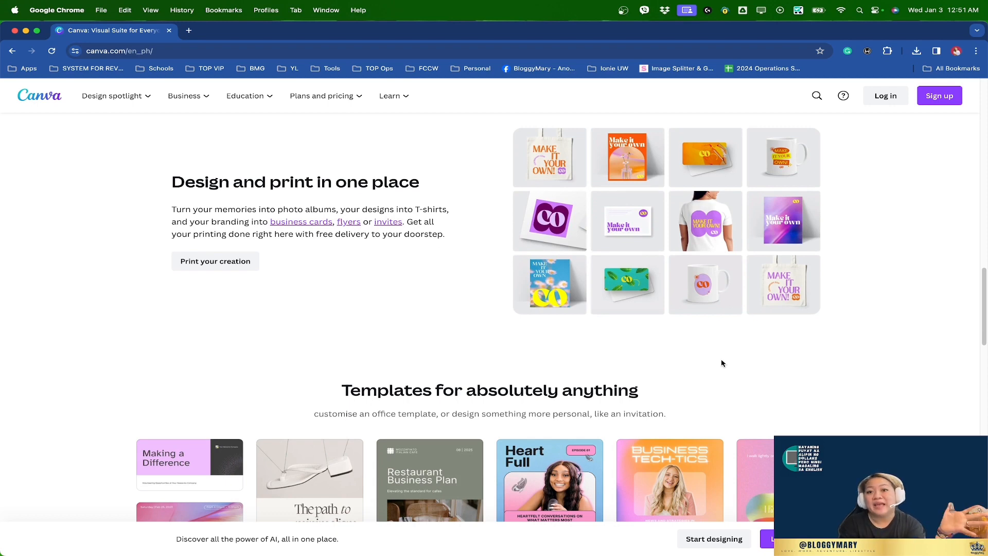
{"action": "scroll", "coordinate": [722, 363], "scroll_direction": "down", "scroll_amount": 3}
{"action": "scroll", "coordinate": [722, 363], "scroll_direction": "down", "scroll_amount": 6}
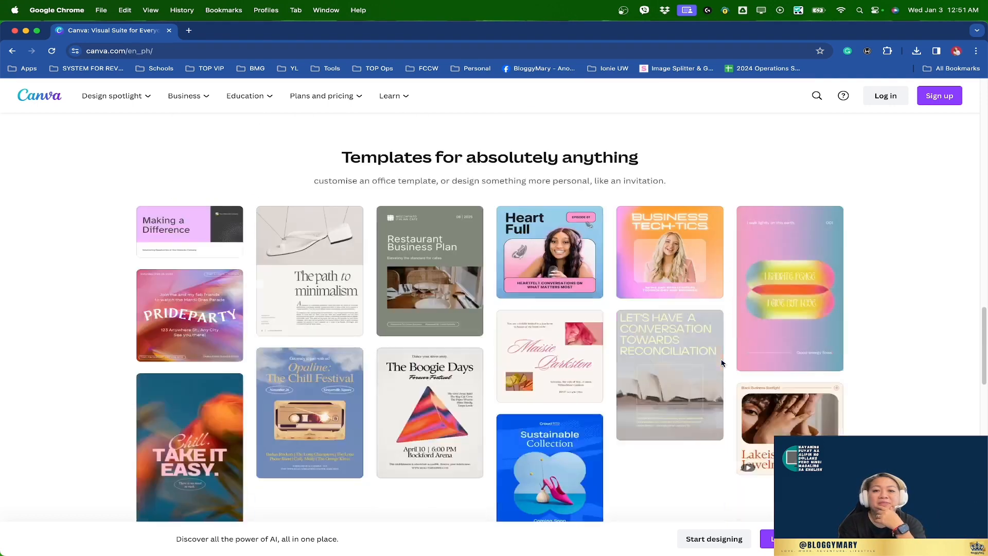
{"action": "scroll", "coordinate": [583, 374], "scroll_direction": "down", "scroll_amount": 10}
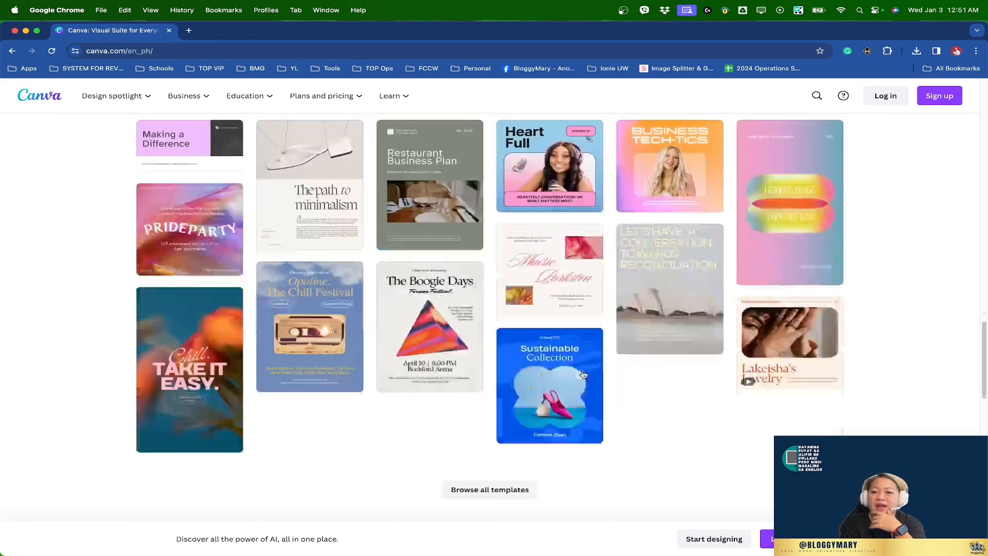
{"action": "scroll", "coordinate": [719, 364], "scroll_direction": "down", "scroll_amount": 17}
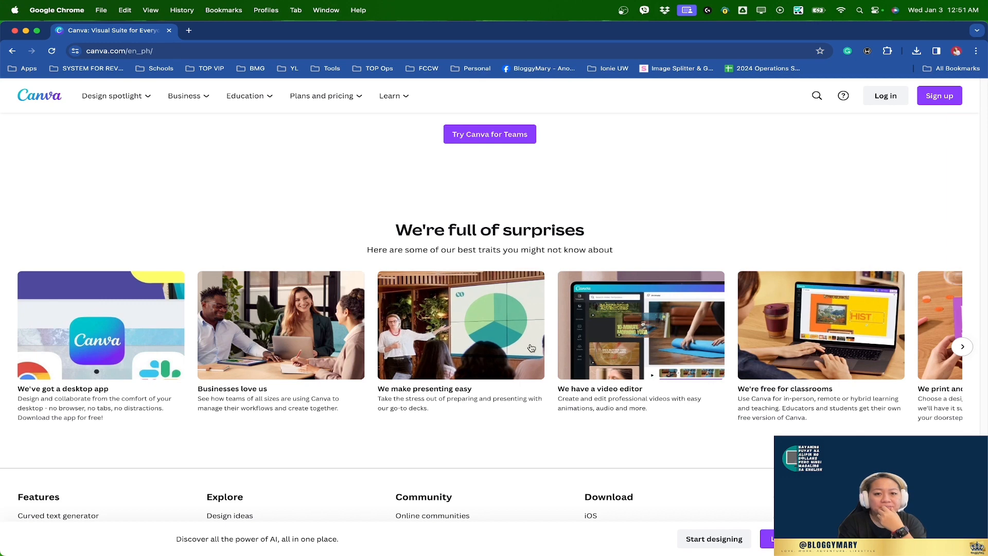
{"action": "scroll", "coordinate": [531, 349], "scroll_direction": "down", "scroll_amount": 4}
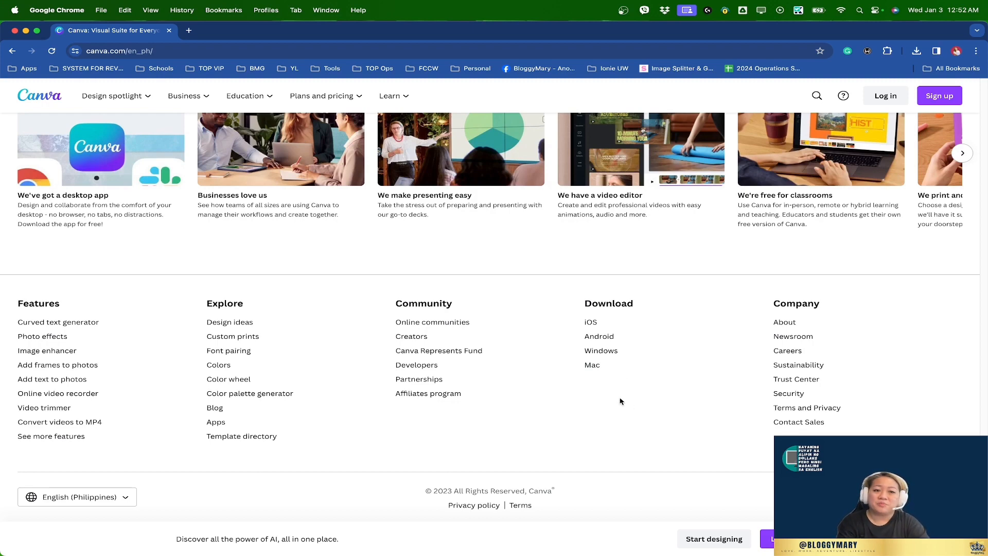
Step: Scroll back up to the top of the signed-in Canva Home page
{"action": "scroll", "coordinate": [621, 400], "scroll_direction": "up", "scroll_amount": 20}
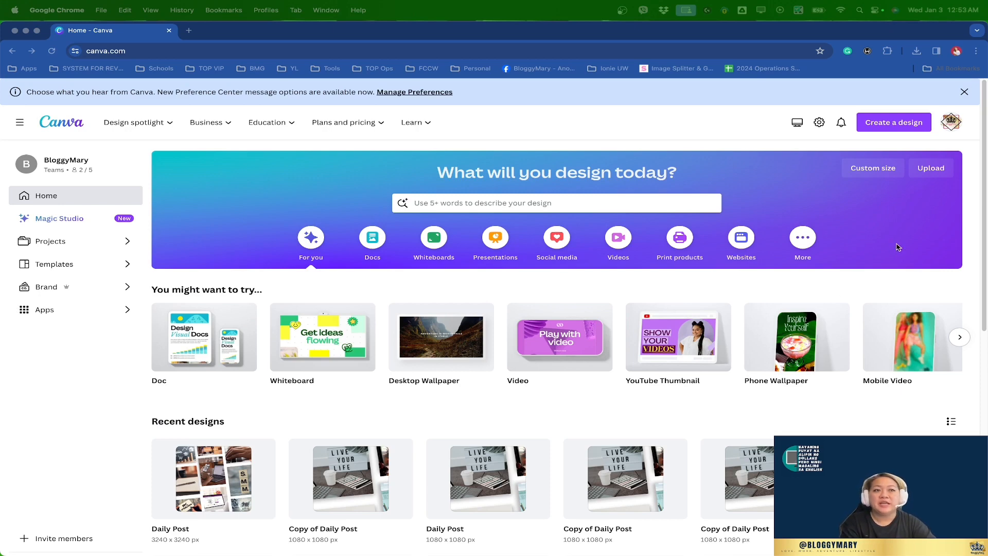
Step: Search Canva for 'resume' and browse the Resume template results
{"action": "left_click", "coordinate": [461, 203]}
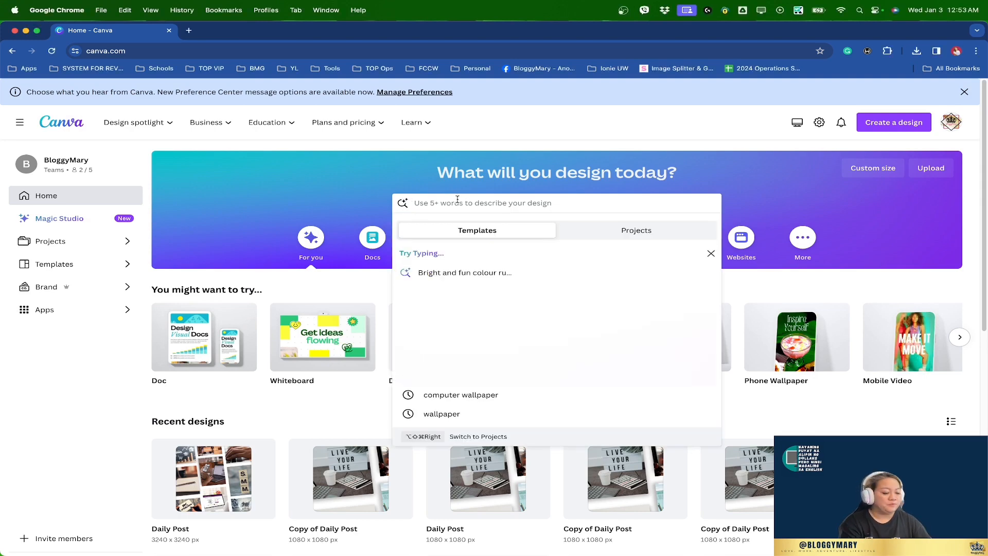
{"action": "type", "text": "resume"}
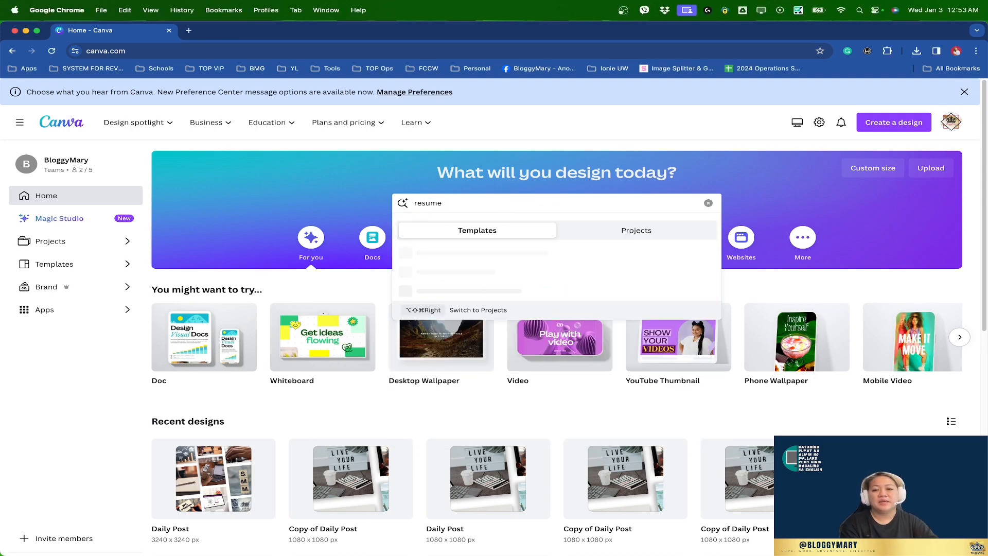
{"action": "key", "text": "Return"}
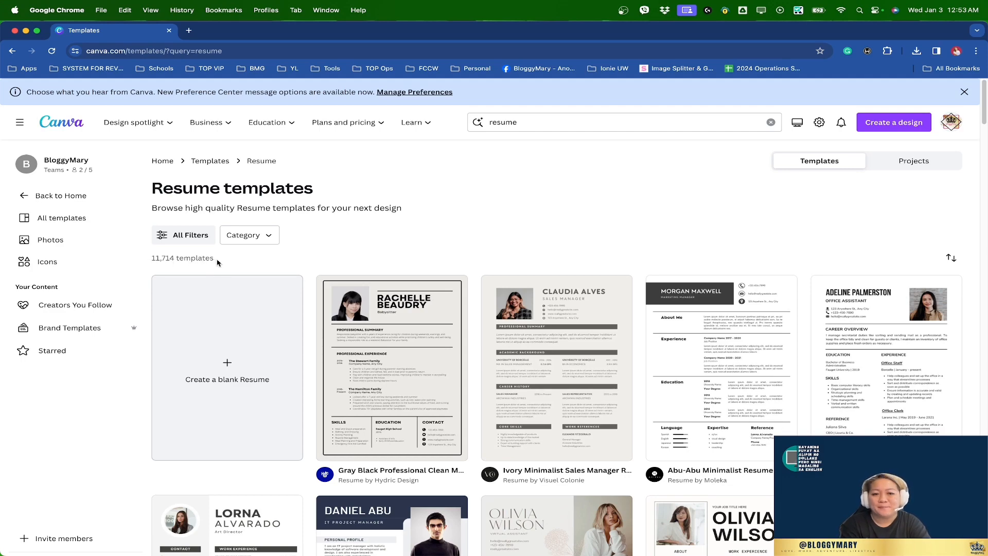
{"action": "scroll", "coordinate": [634, 378], "scroll_direction": "down", "scroll_amount": 5}
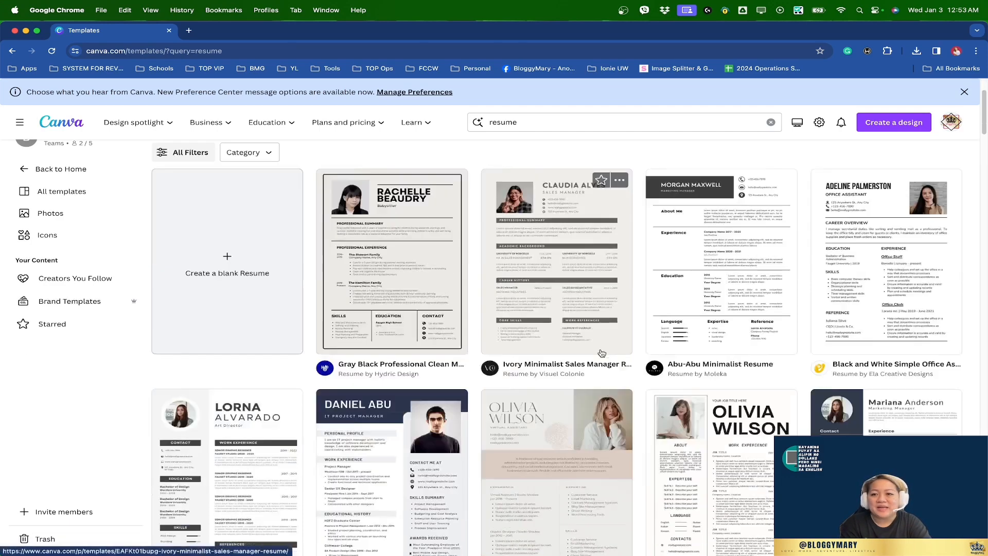
{"action": "scroll", "coordinate": [635, 378], "scroll_direction": "down", "scroll_amount": 3}
{"action": "scroll", "coordinate": [633, 381], "scroll_direction": "down", "scroll_amount": 9}
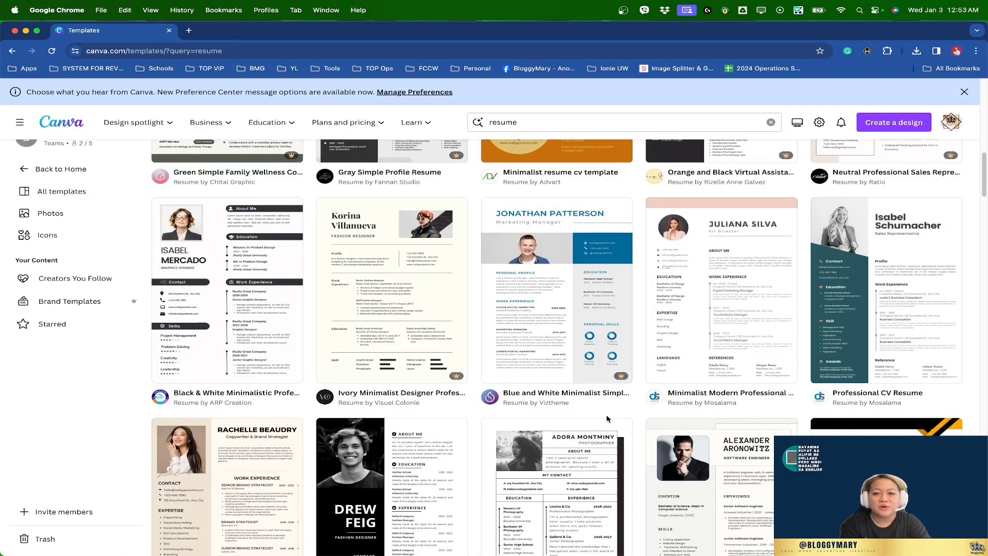
{"action": "scroll", "coordinate": [608, 419], "scroll_direction": "down", "scroll_amount": 3}
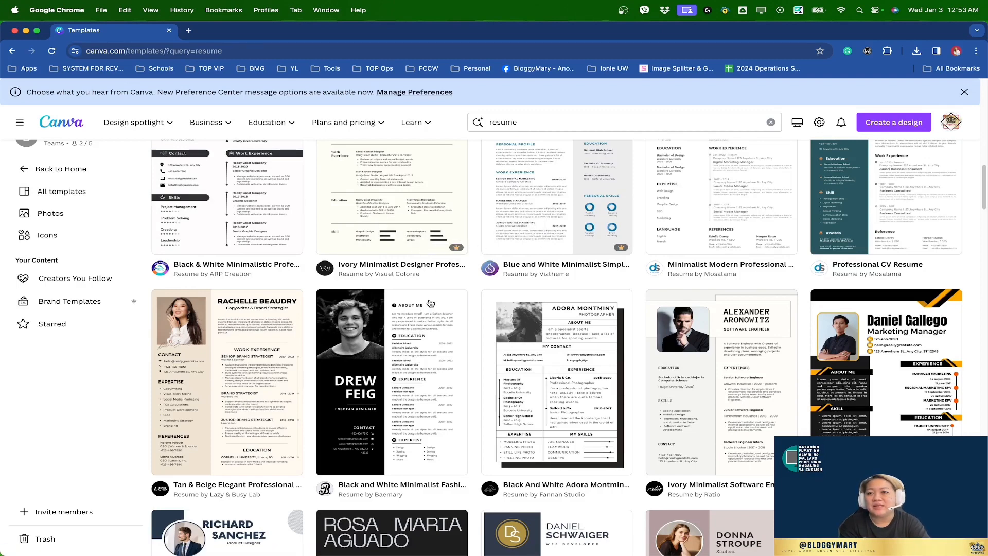
{"action": "scroll", "coordinate": [448, 354], "scroll_direction": "up", "scroll_amount": 15}
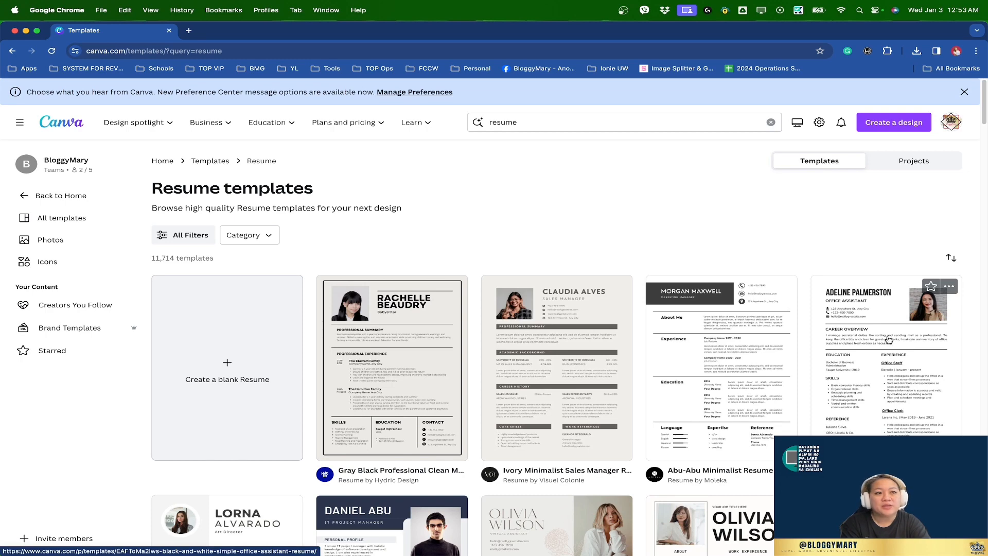
{"action": "scroll", "coordinate": [902, 316], "scroll_direction": "down", "scroll_amount": 1}
{"action": "scroll", "coordinate": [875, 278], "scroll_direction": "down", "scroll_amount": 1}
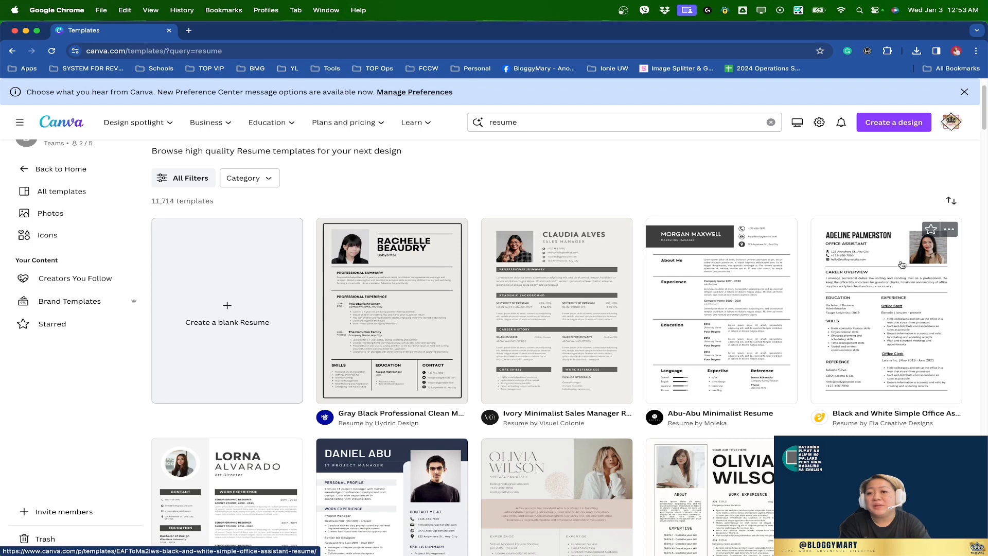
{"action": "left_click", "coordinate": [873, 315]}
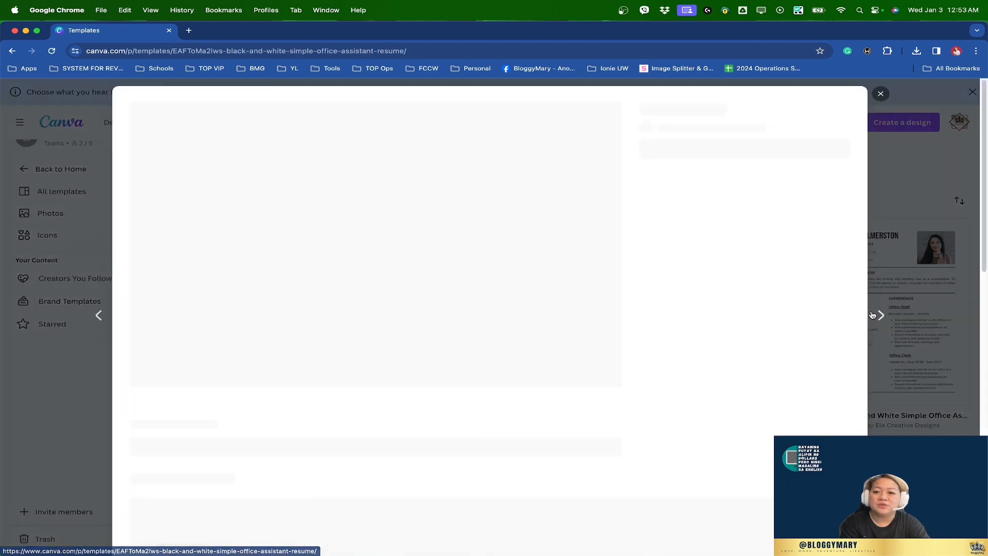
{"action": "left_click", "coordinate": [702, 192]}
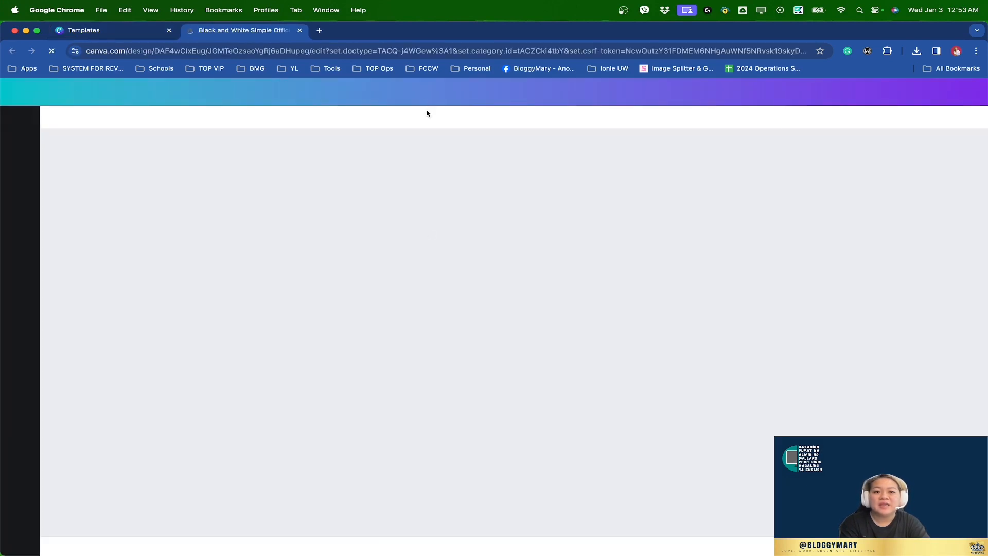
{"action": "left_click", "coordinate": [362, 188]}
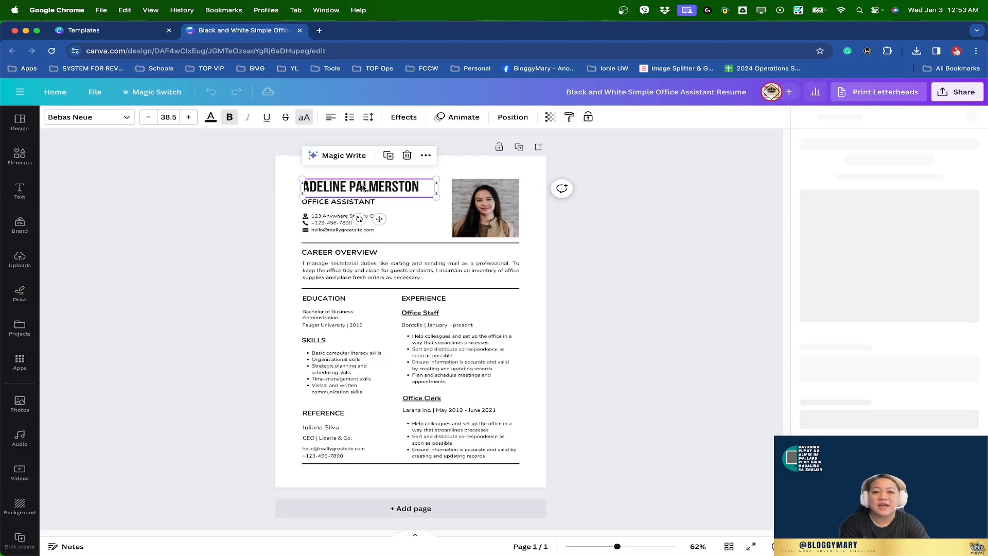
{"action": "left_click", "coordinate": [351, 202]}
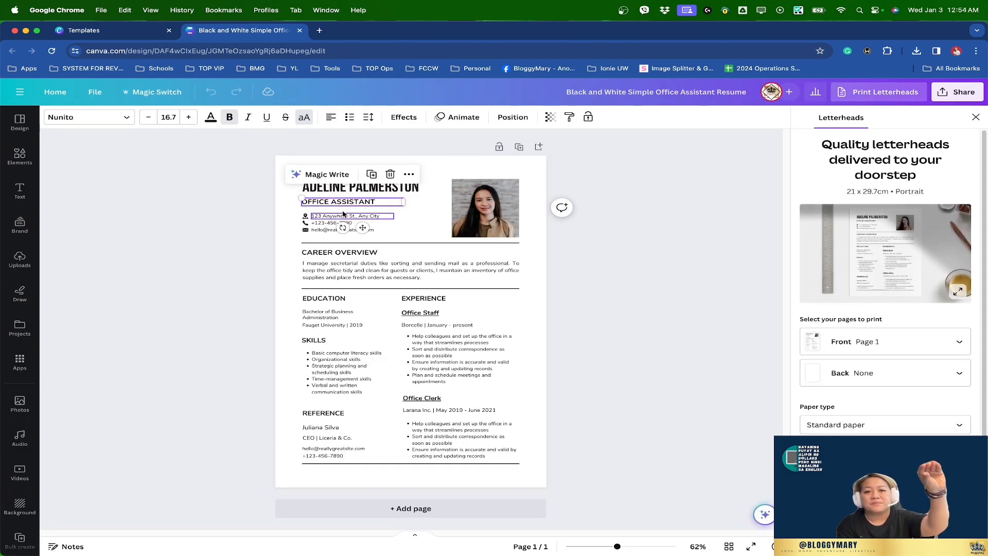
{"action": "left_click", "coordinate": [334, 227]}
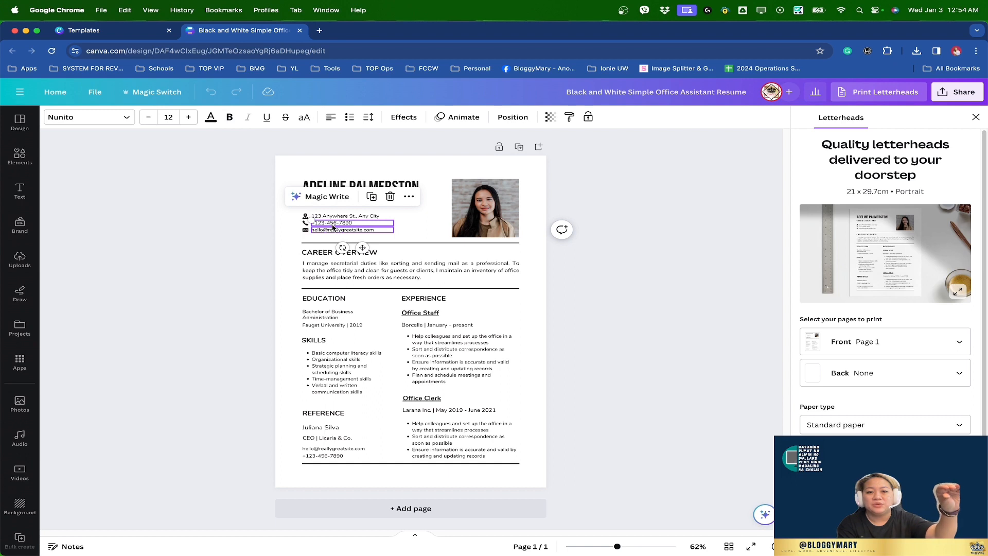
{"action": "left_click", "coordinate": [335, 229]}
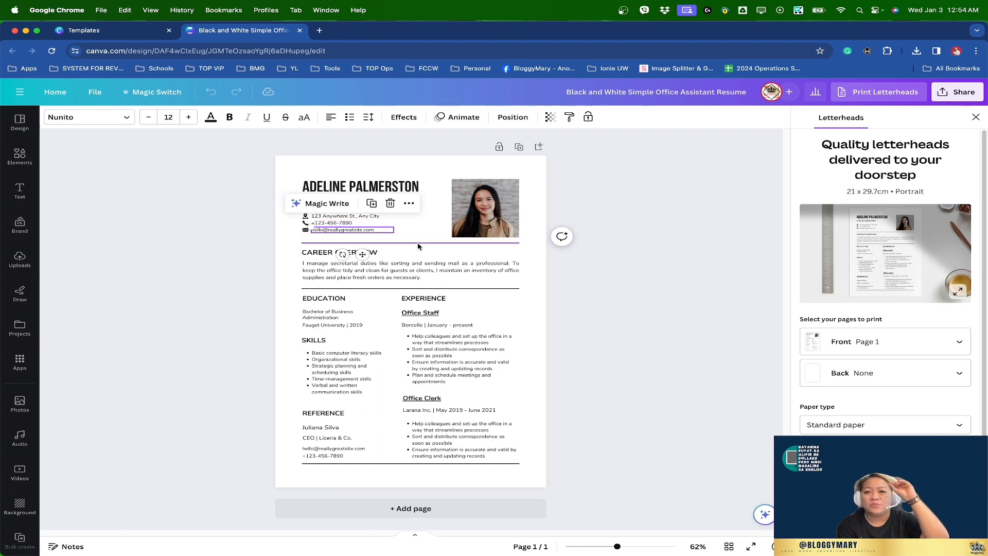
{"action": "left_click", "coordinate": [976, 117]}
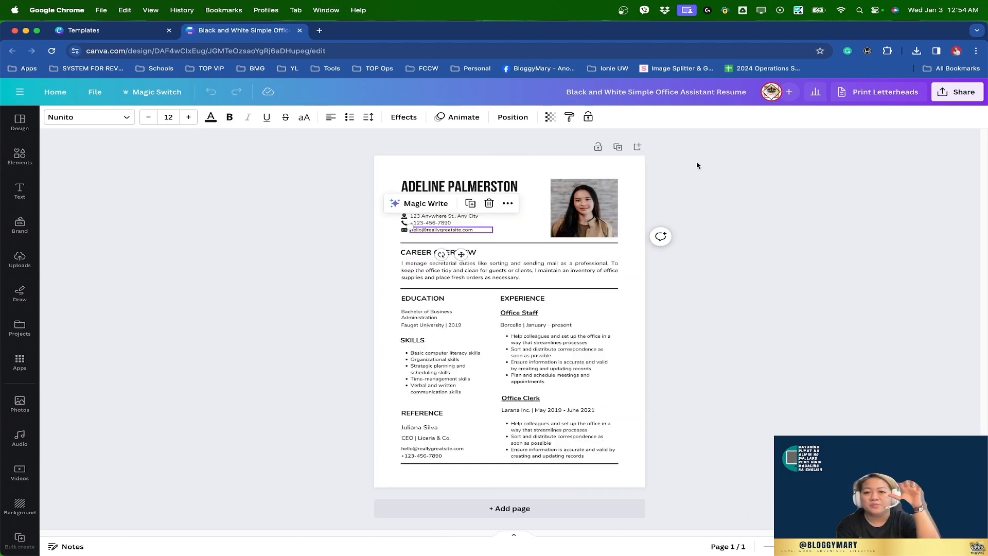
{"action": "left_click", "coordinate": [587, 222]}
{"action": "left_click", "coordinate": [510, 265]}
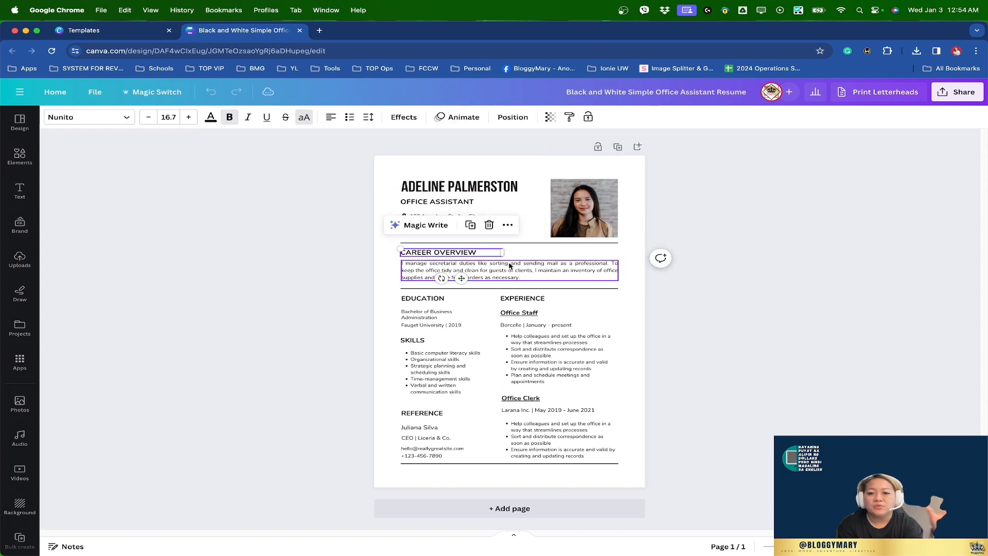
{"action": "left_click", "coordinate": [510, 265]}
Step: Replace the heading with your own name and set the job title to CUSTOMER SUPPORT
{"action": "double_click", "coordinate": [464, 187]}
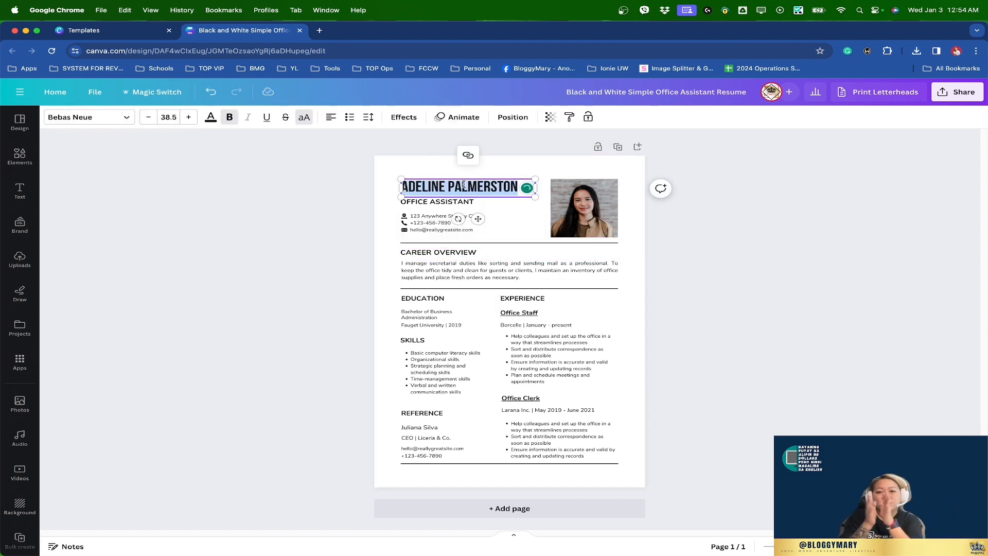
{"action": "type", "text": "MARYR"}
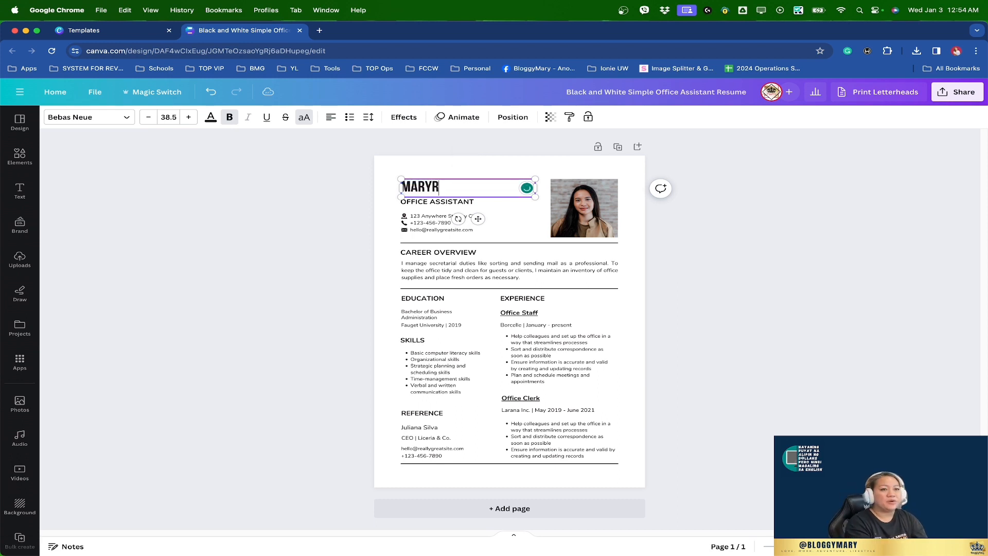
{"action": "type", "text": "OSE GANZON"}
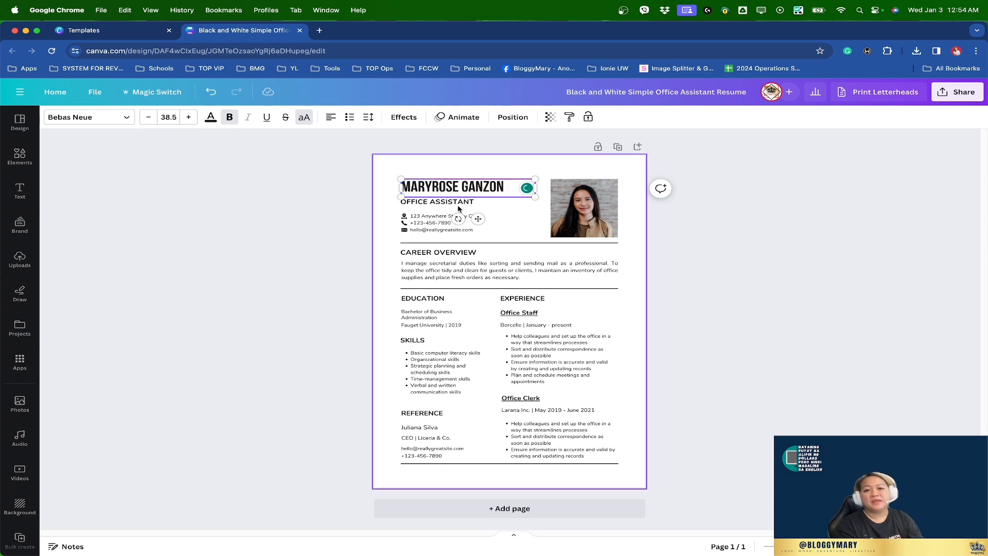
{"action": "double_click", "coordinate": [462, 202]}
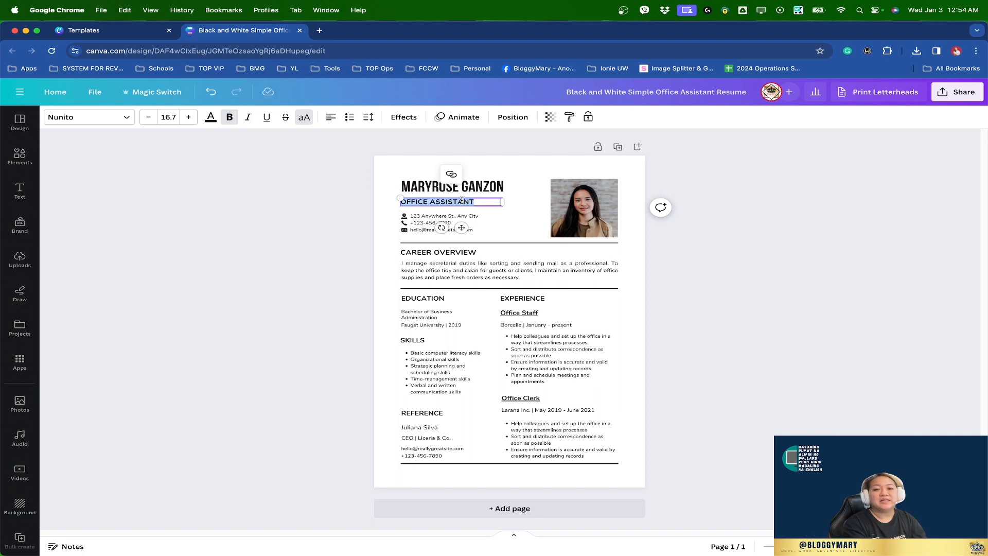
{"action": "type", "text": "O"}
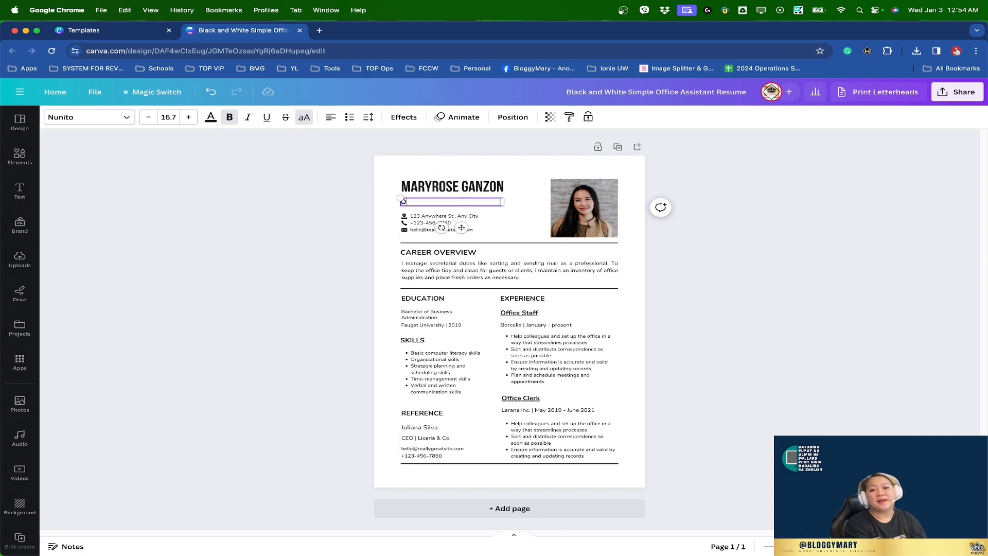
{"action": "type", "text": "PERATIONS MANAGER"}
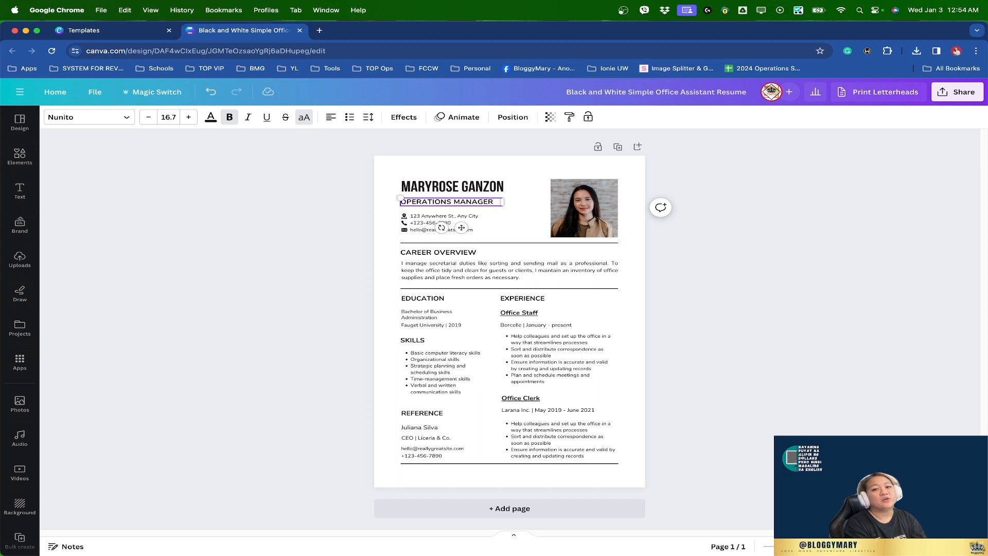
{"action": "key", "text": "super+a"}
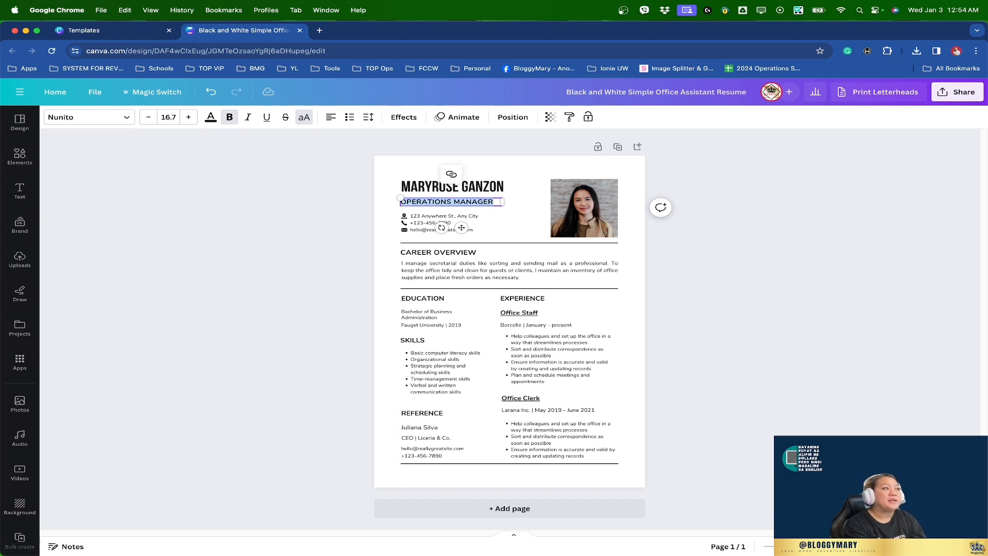
{"action": "type", "text": "VIR"}
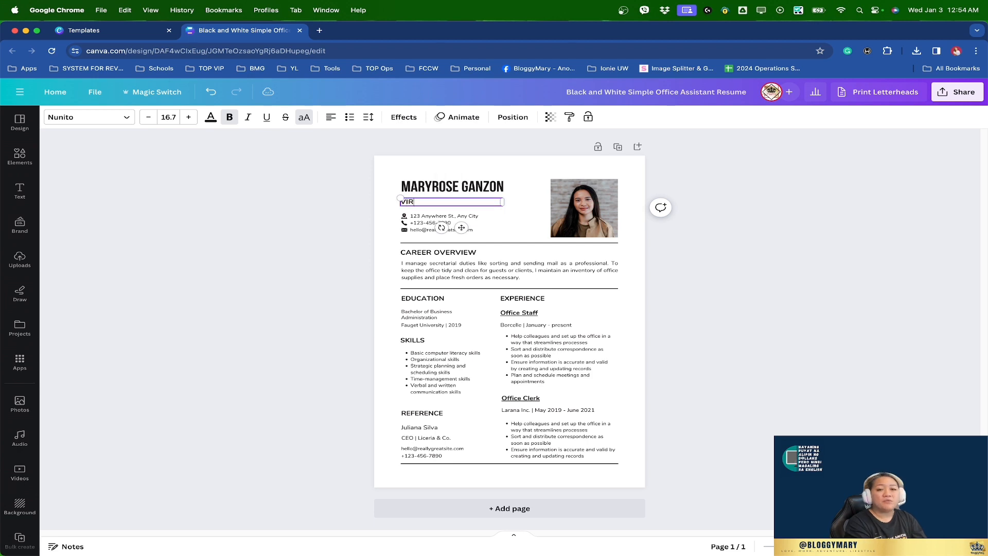
{"action": "type", "text": "TUAL ASSISTANT"}
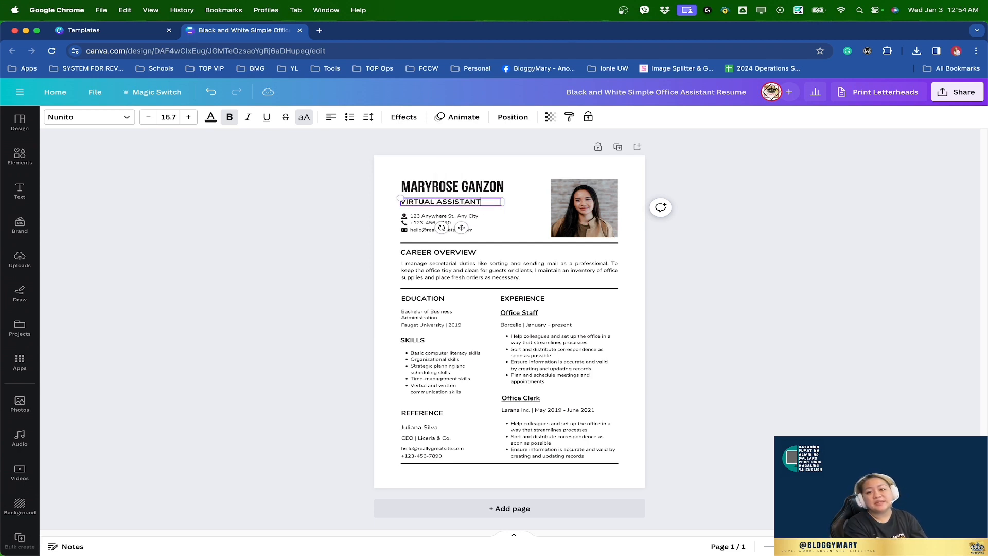
{"action": "key", "text": "super+a"}
{"action": "type", "text": "CUSTOME"}
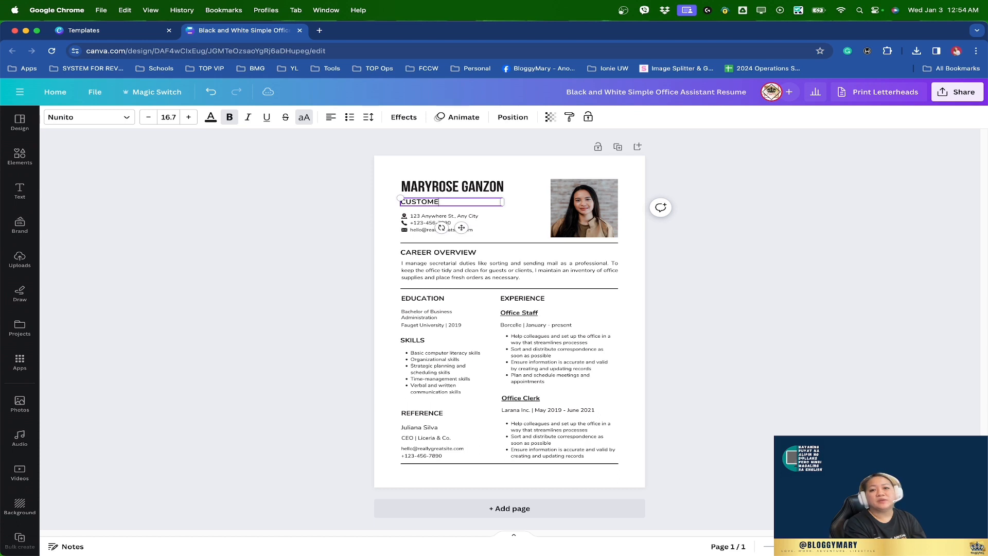
{"action": "type", "text": "R SUPPORT"}
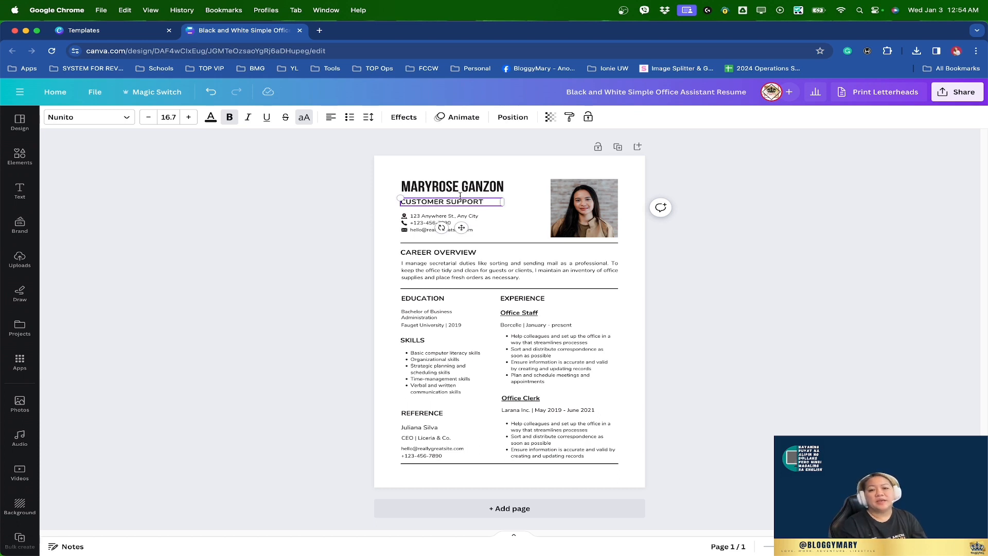
Step: Zoom in and select the address, phone and email lines, then the portrait photo
{"action": "left_click", "coordinate": [436, 216]}
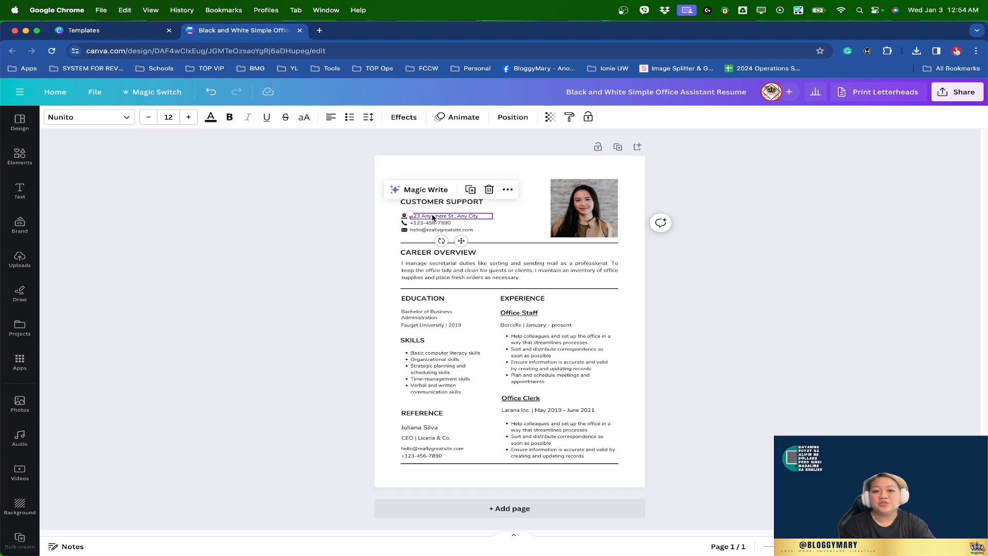
{"action": "left_click", "coordinate": [696, 278]}
{"action": "left_click_drag", "start_coordinate": [790, 547], "coordinate": [813, 546]}
{"action": "scroll", "coordinate": [573, 342], "scroll_direction": "up", "scroll_amount": 5}
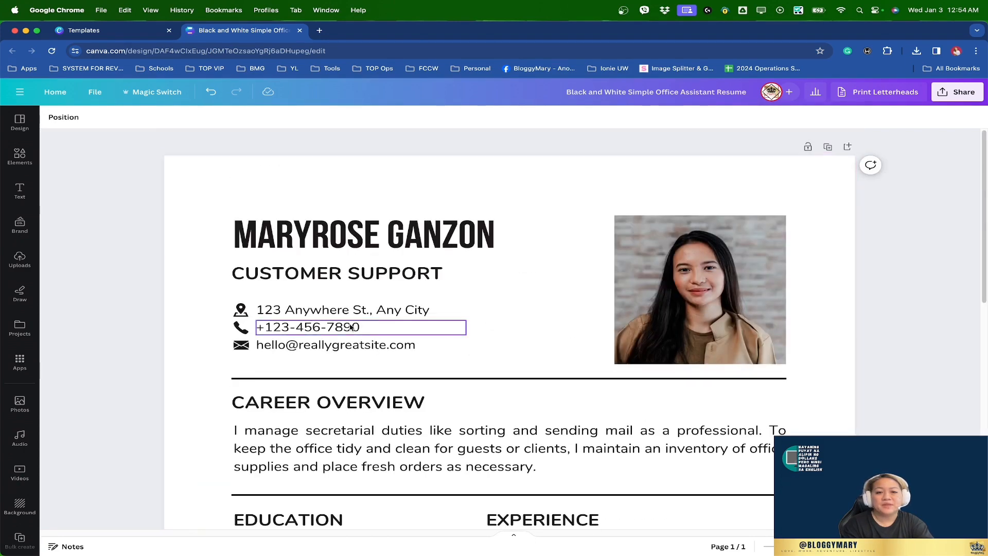
{"action": "left_click", "coordinate": [318, 310]}
{"action": "left_click", "coordinate": [320, 329]}
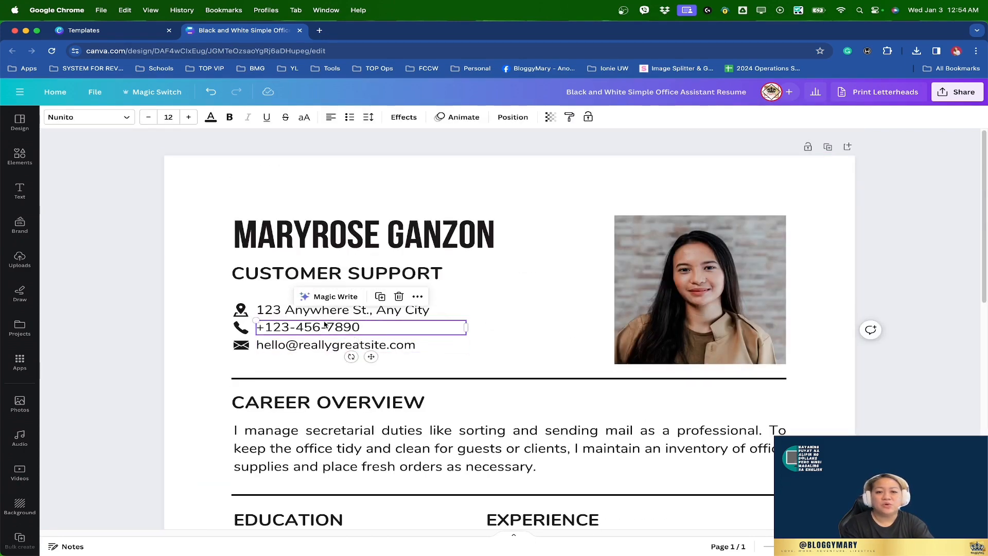
{"action": "left_click", "coordinate": [325, 345]}
{"action": "left_click", "coordinate": [676, 313]}
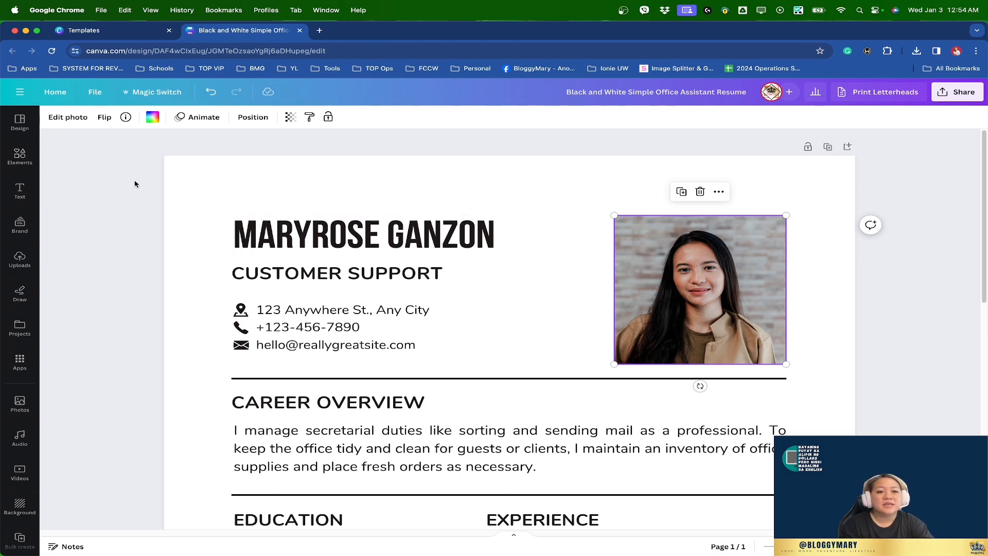
Step: Open Uploads, cancel the file upload, and scroll the Images list to your own photos
{"action": "left_click", "coordinate": [20, 259]}
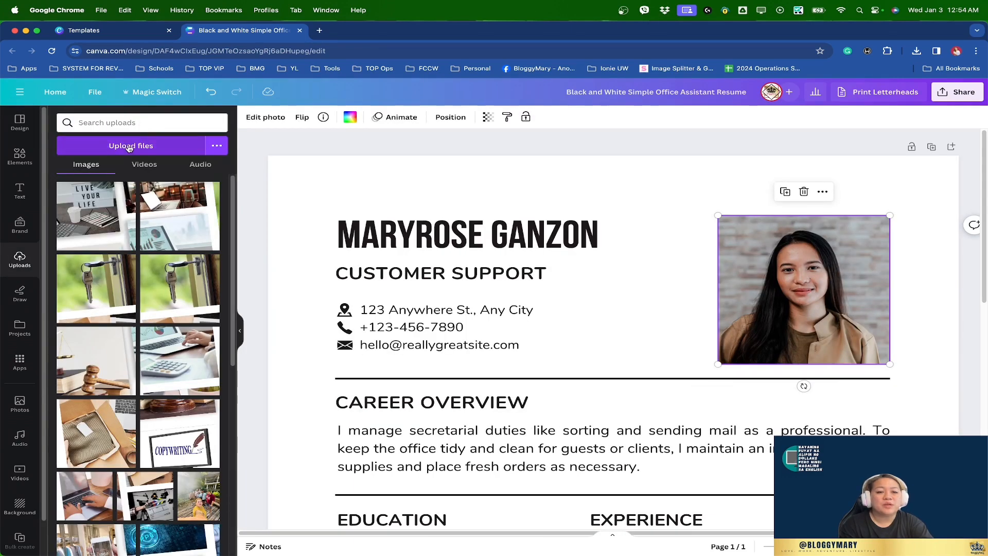
{"action": "left_click", "coordinate": [129, 147]}
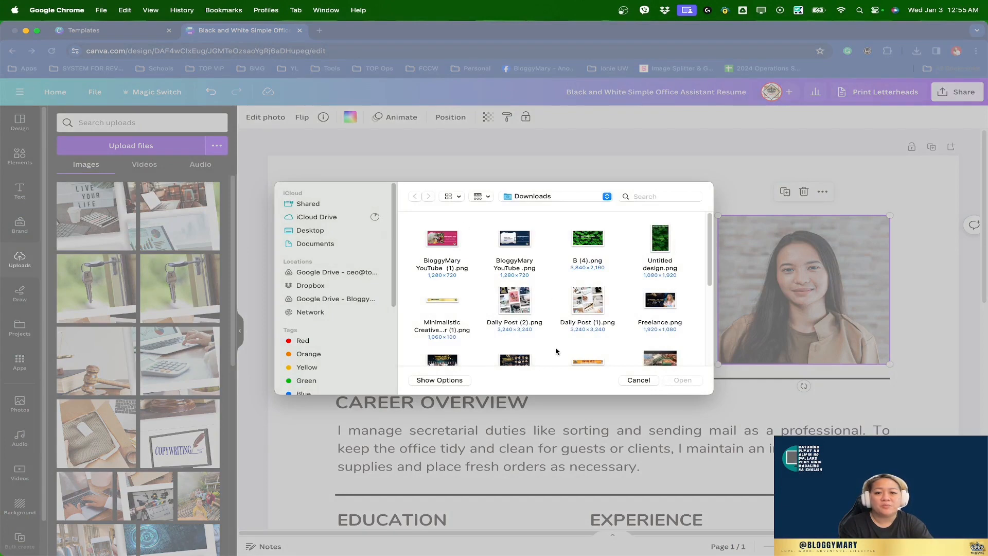
{"action": "left_click", "coordinate": [641, 382]}
{"action": "scroll", "coordinate": [119, 361], "scroll_direction": "down", "scroll_amount": 15}
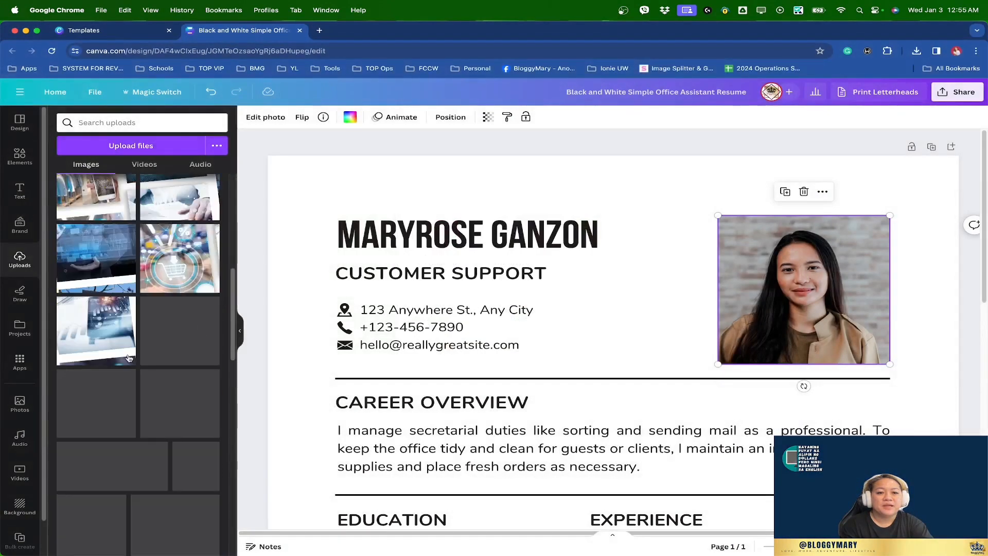
{"action": "scroll", "coordinate": [139, 357], "scroll_direction": "down", "scroll_amount": 10}
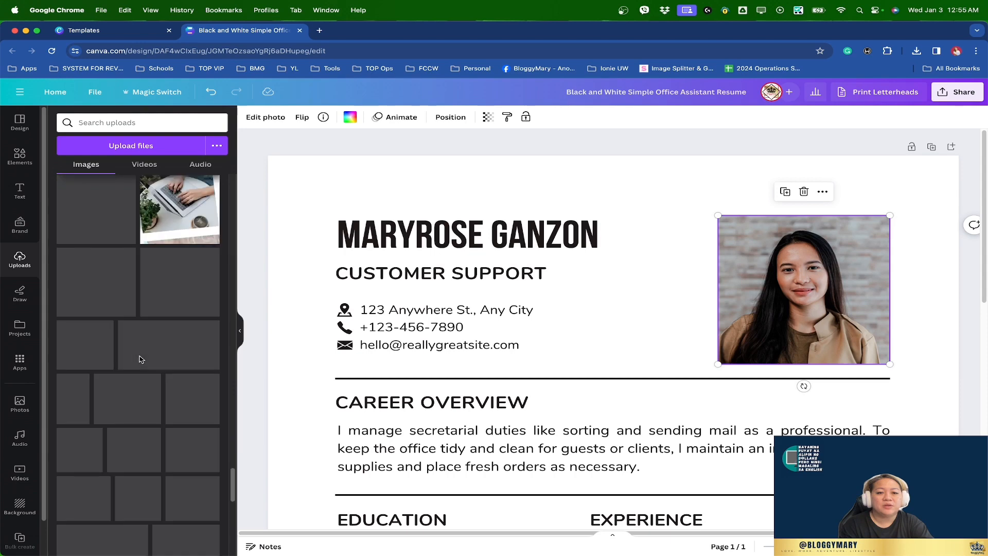
{"action": "scroll", "coordinate": [119, 381], "scroll_direction": "down", "scroll_amount": 10}
{"action": "scroll", "coordinate": [119, 380], "scroll_direction": "down", "scroll_amount": 10}
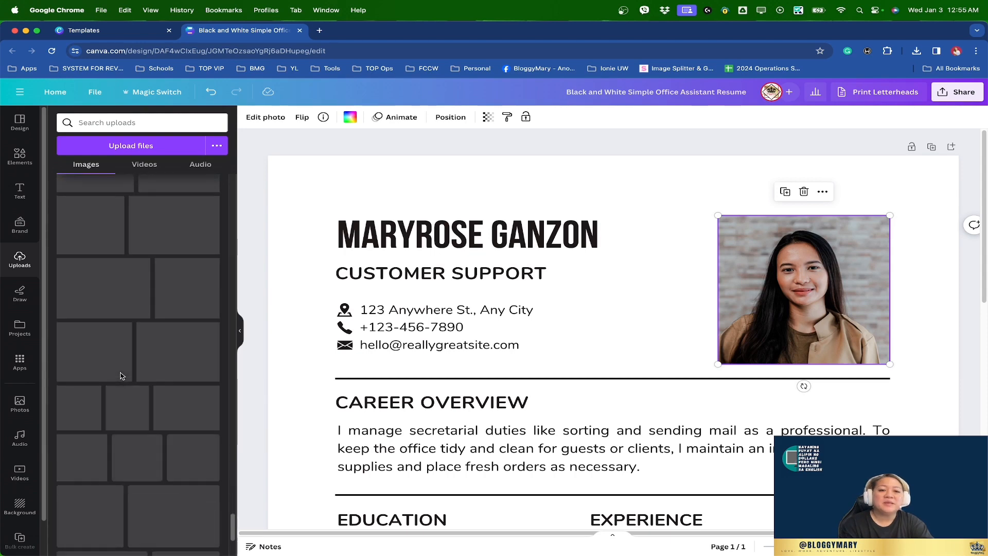
{"action": "scroll", "coordinate": [118, 377], "scroll_direction": "down", "scroll_amount": 10}
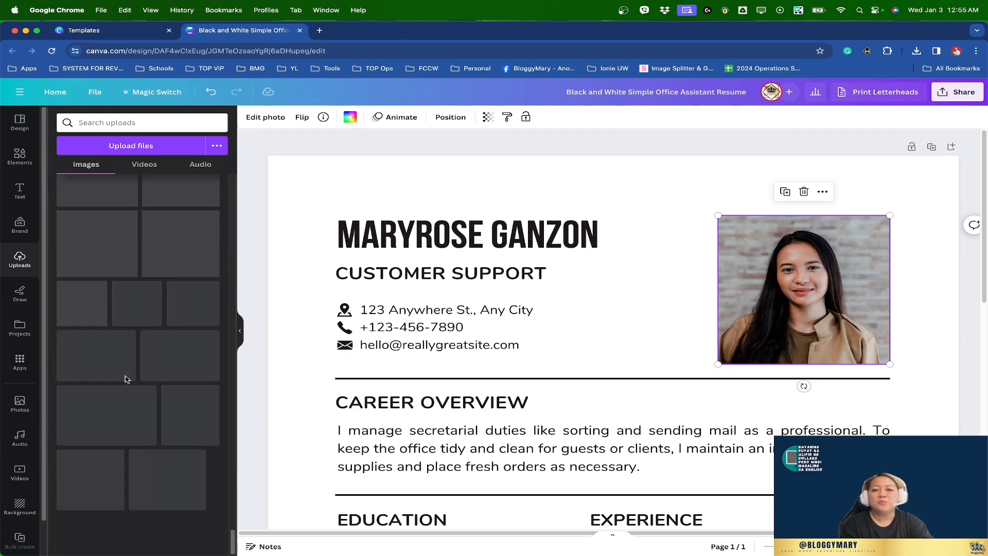
{"action": "scroll", "coordinate": [126, 375], "scroll_direction": "up", "scroll_amount": 1}
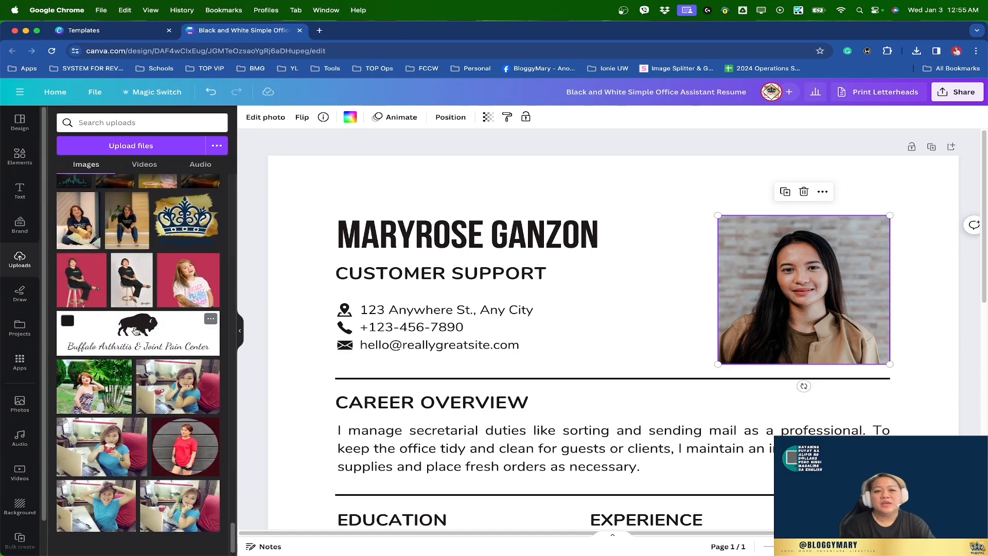
Step: Drop your stool photo into the portrait frame, enlarging and shifting it right in the crop
{"action": "left_click", "coordinate": [134, 284]}
{"action": "left_click_drag", "start_coordinate": [743, 333], "coordinate": [813, 284]}
{"action": "double_click", "coordinate": [813, 284]}
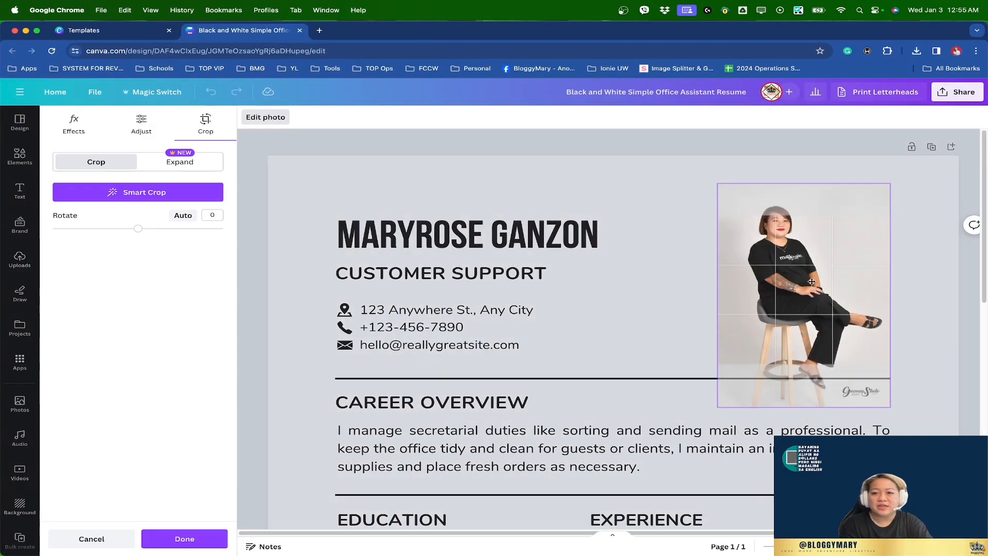
{"action": "left_click_drag", "start_coordinate": [718, 438], "coordinate": [580, 547]}
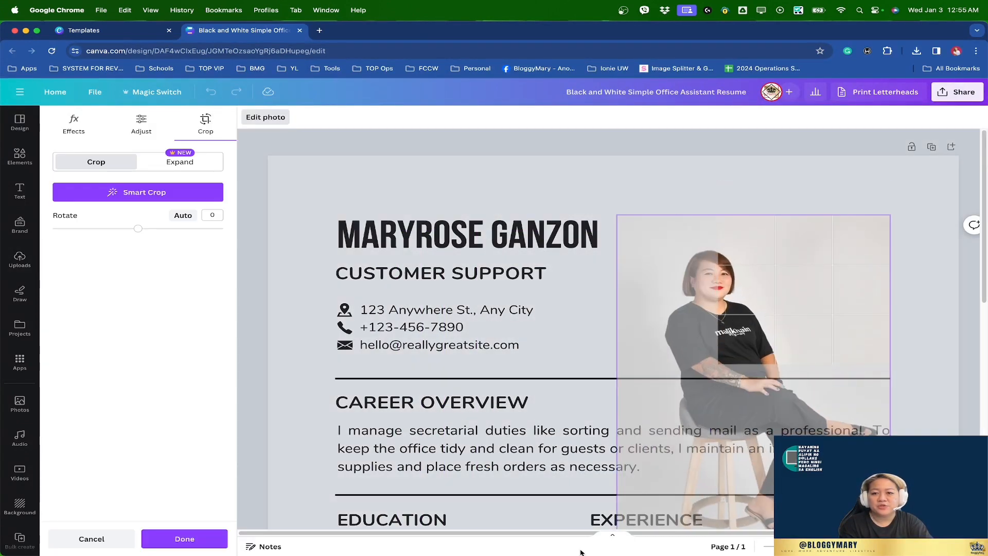
{"action": "left_click_drag", "start_coordinate": [794, 338], "coordinate": [866, 337]}
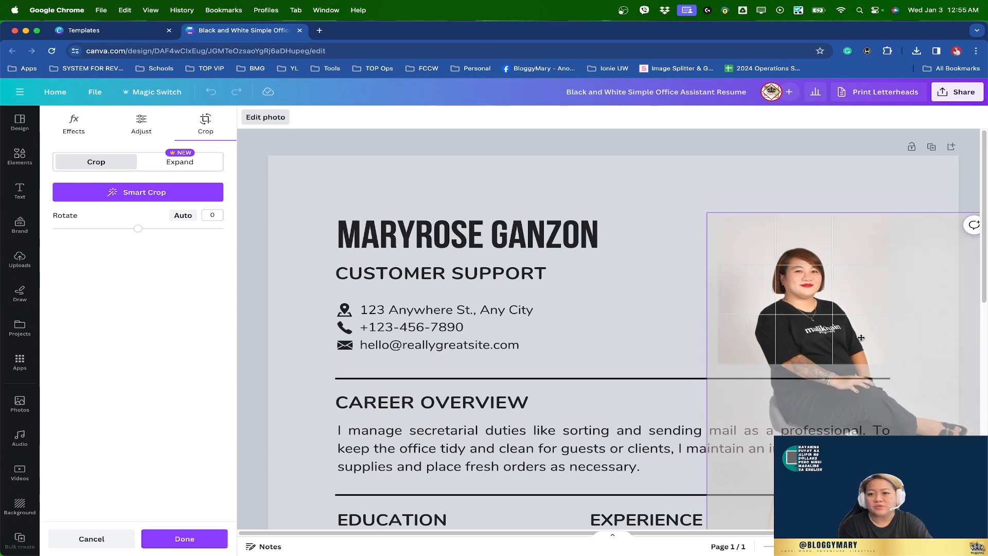
{"action": "left_click", "coordinate": [843, 192]}
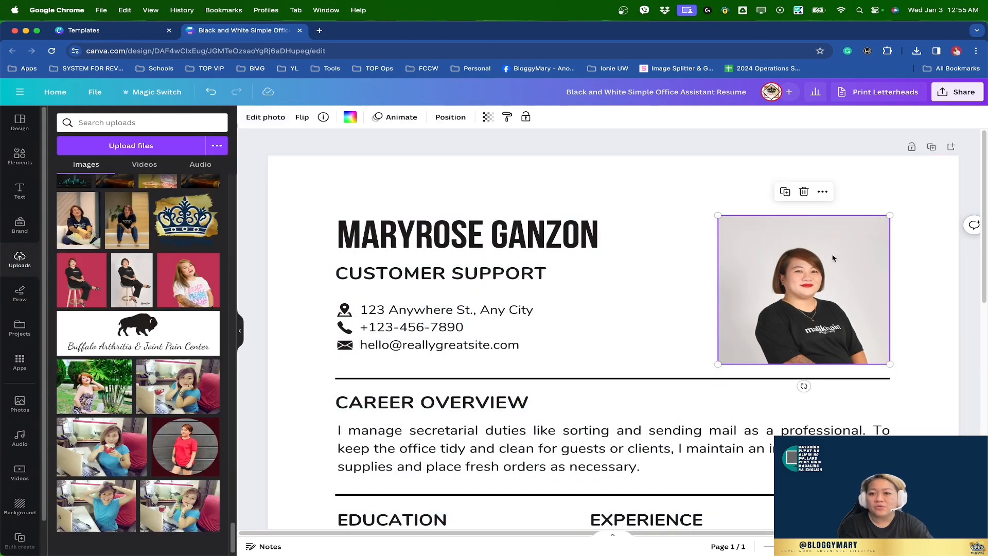
Step: Refine the photo crop, nudging it up and slightly left to frame the upper body
{"action": "double_click", "coordinate": [815, 289]}
{"action": "left_click_drag", "start_coordinate": [812, 299], "coordinate": [809, 272]}
{"action": "key", "text": "Return"}
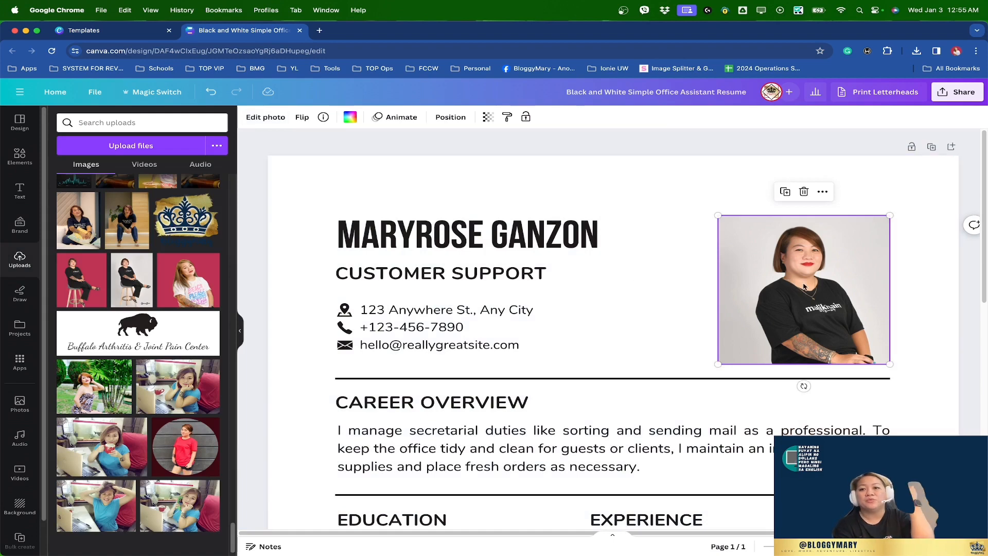
{"action": "double_click", "coordinate": [804, 287]}
{"action": "left_click_drag", "start_coordinate": [816, 287], "coordinate": [806, 289]}
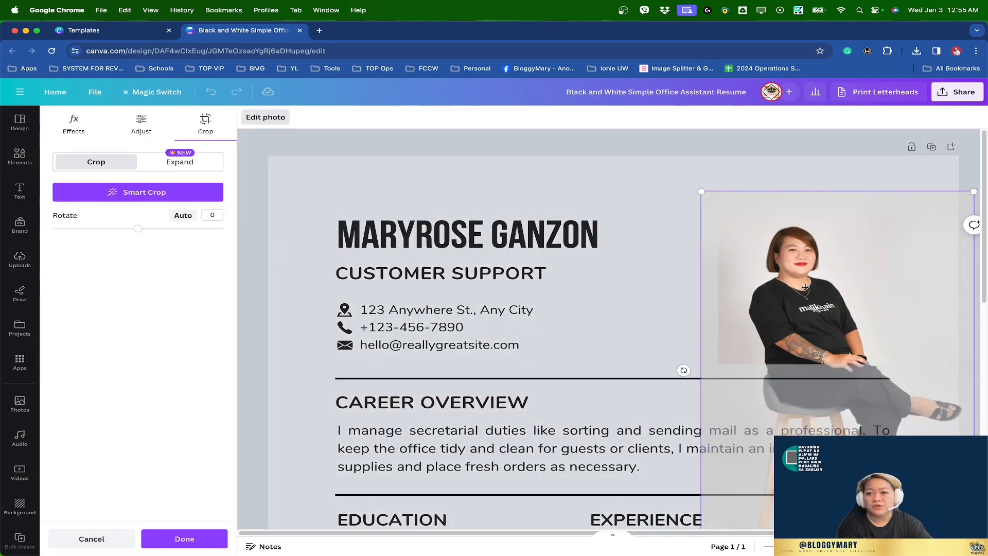
{"action": "left_click", "coordinate": [662, 309]}
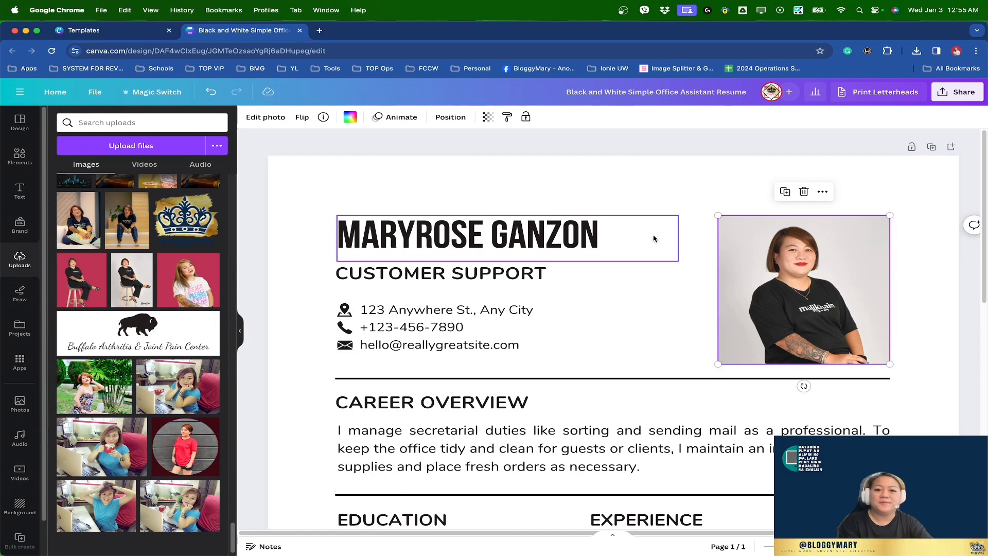
{"action": "scroll", "coordinate": [649, 274], "scroll_direction": "down", "scroll_amount": 3}
{"action": "left_click", "coordinate": [477, 242]}
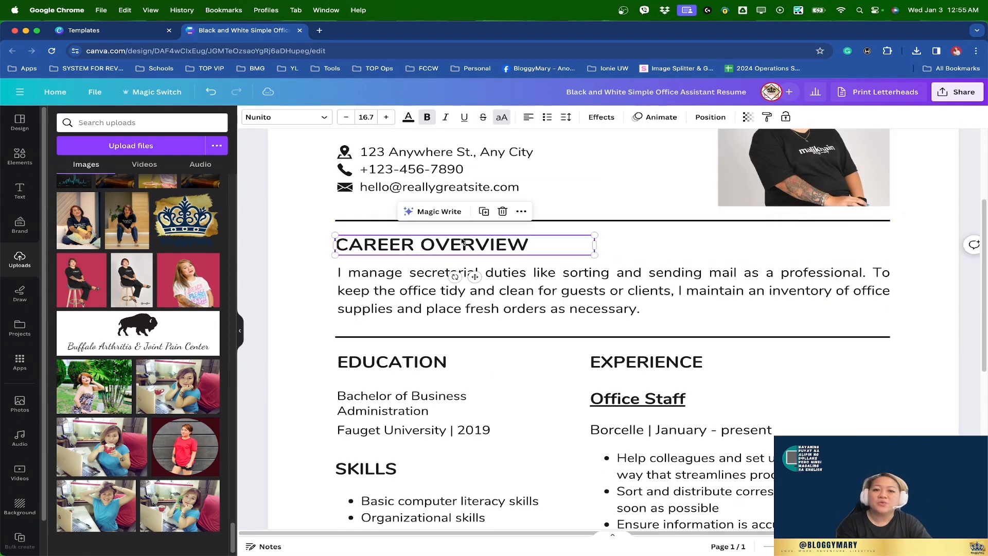
{"action": "left_click", "coordinate": [477, 242]}
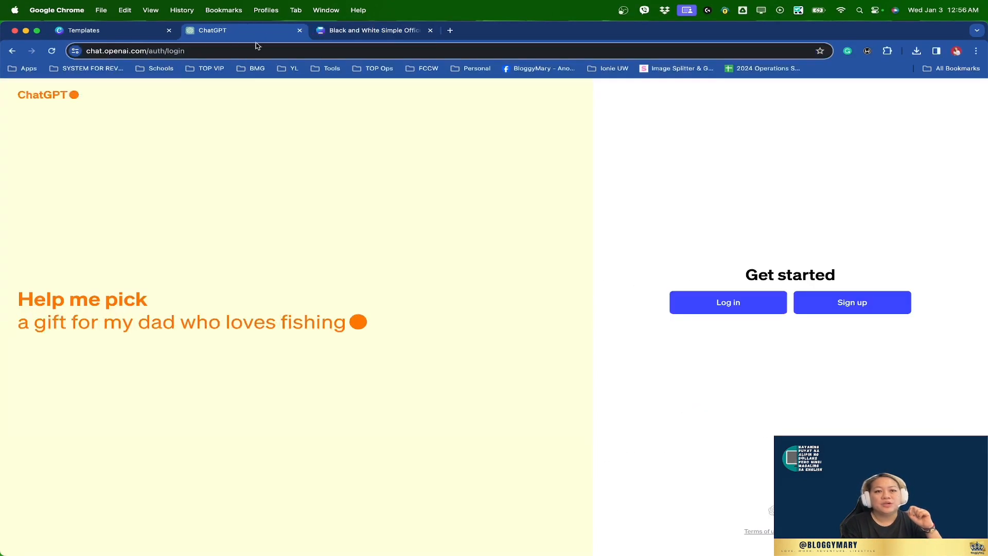
Step: Start ChatGPT sign-up, then dock the signed-in ChatGPT window beside the Canva tabs
{"action": "left_click", "coordinate": [257, 47]}
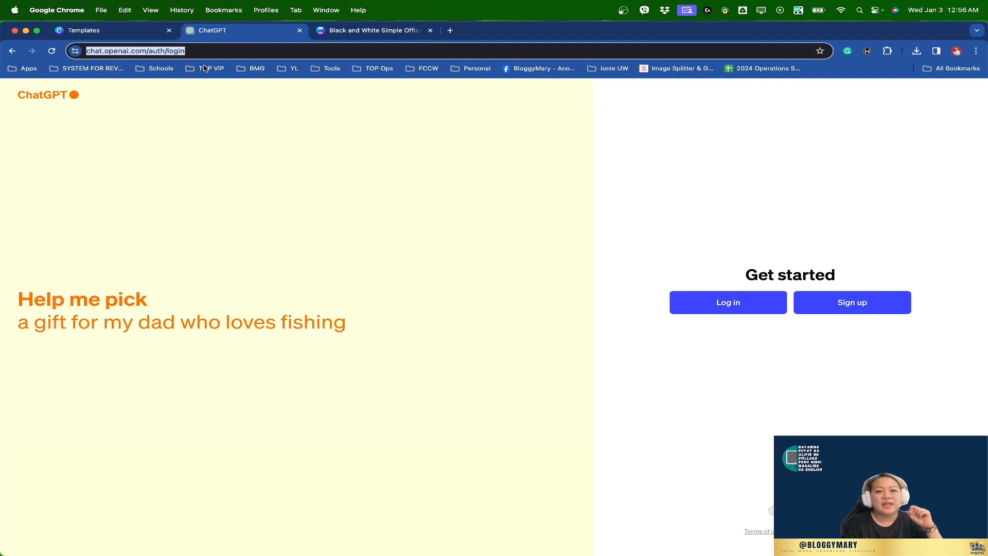
{"action": "left_click", "coordinate": [293, 170]}
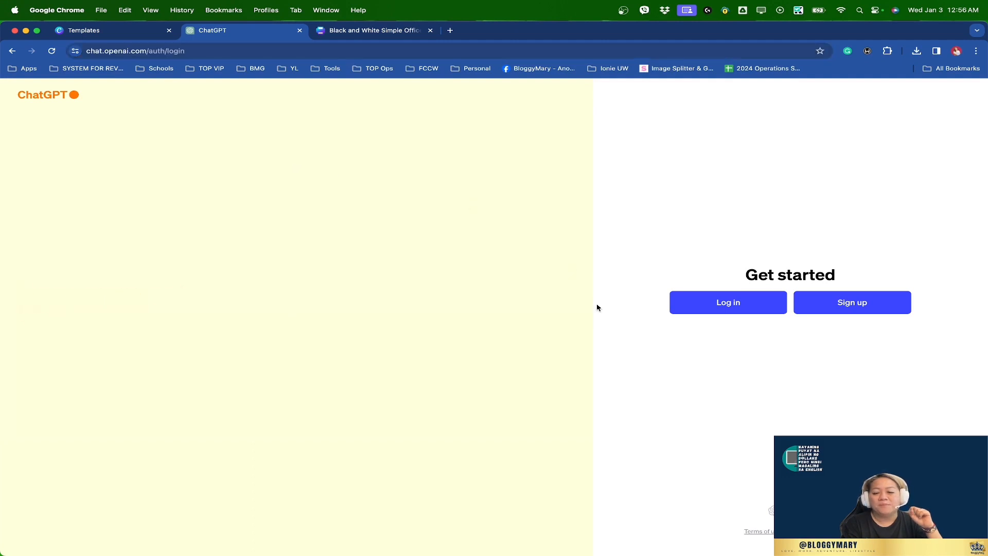
{"action": "left_click", "coordinate": [844, 308]}
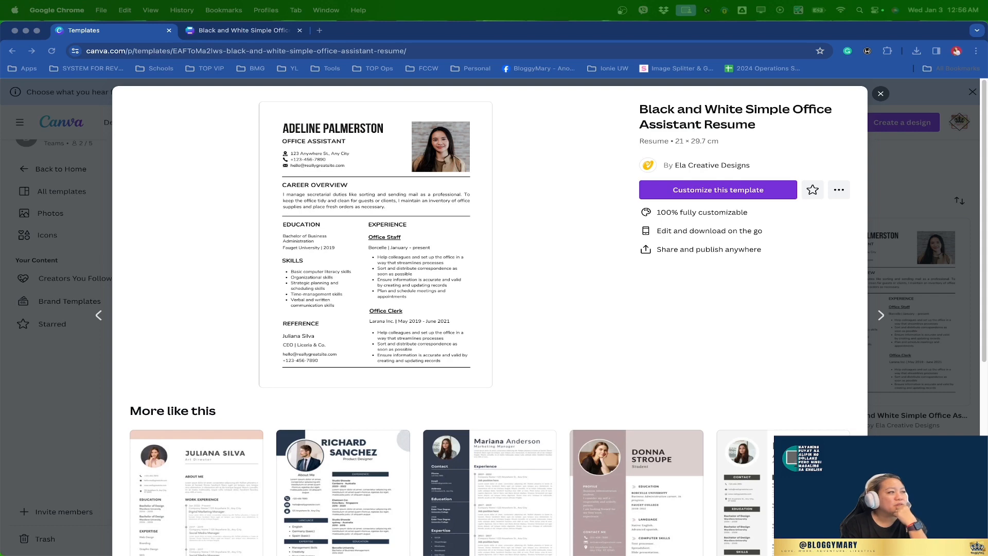
{"action": "left_click_drag", "start_coordinate": [987, 185], "coordinate": [386, 29]}
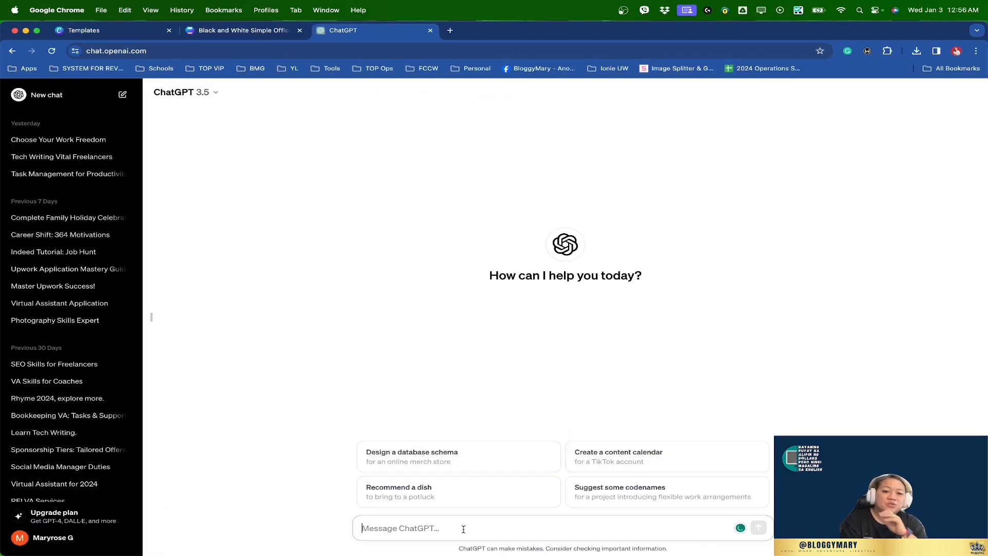
Step: Ask ChatGPT for a real estate virtual assistant resume headline and copy the returned headline
{"action": "type", "text": "Create a "}
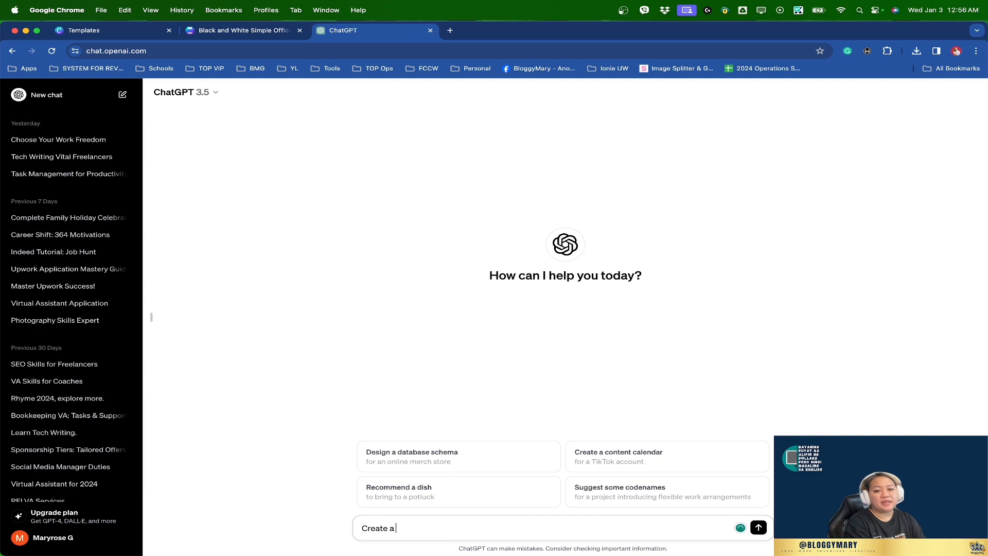
{"action": "type", "text": "resume headline fo"}
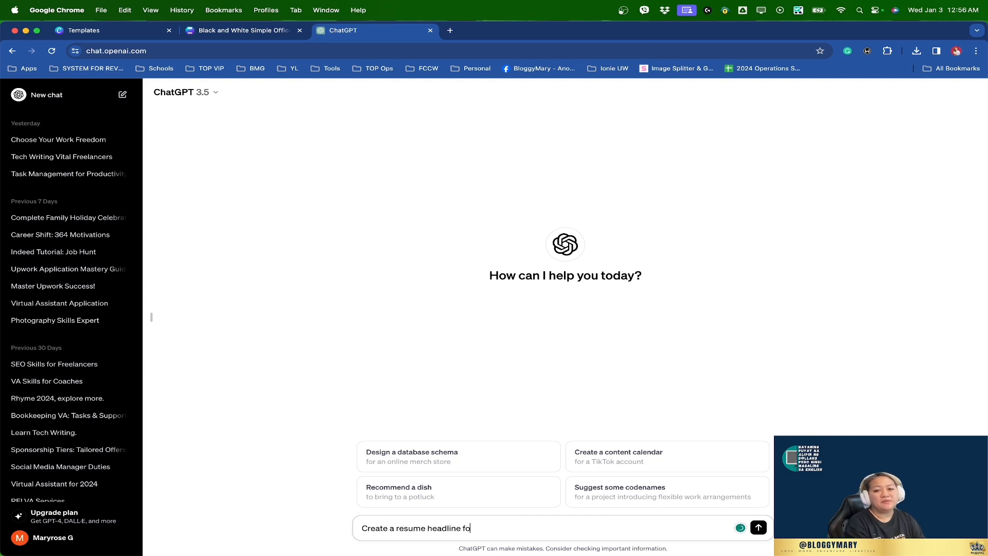
{"action": "type", "text": "r a virtual assistant"}
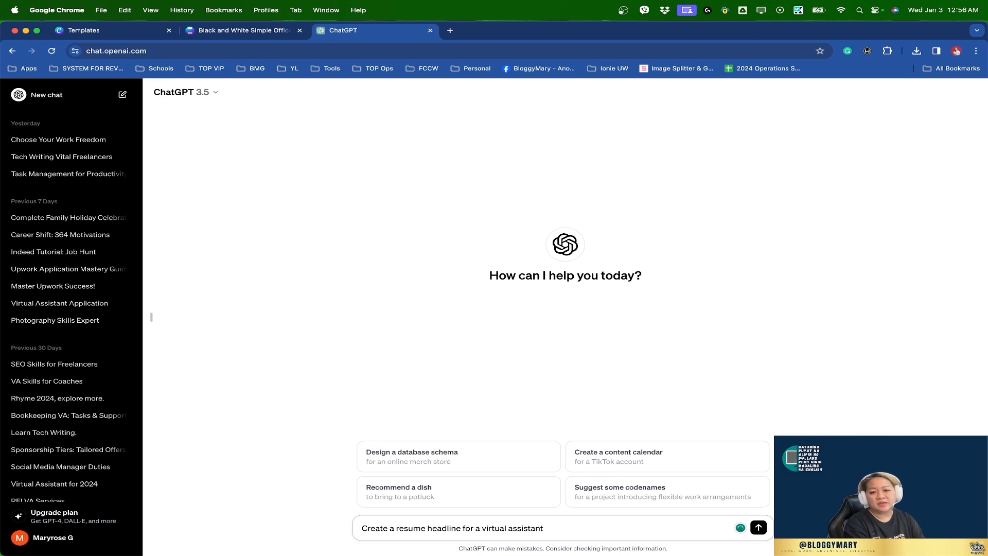
{"action": "left_click", "coordinate": [480, 529]}
{"action": "type", "text": "real"}
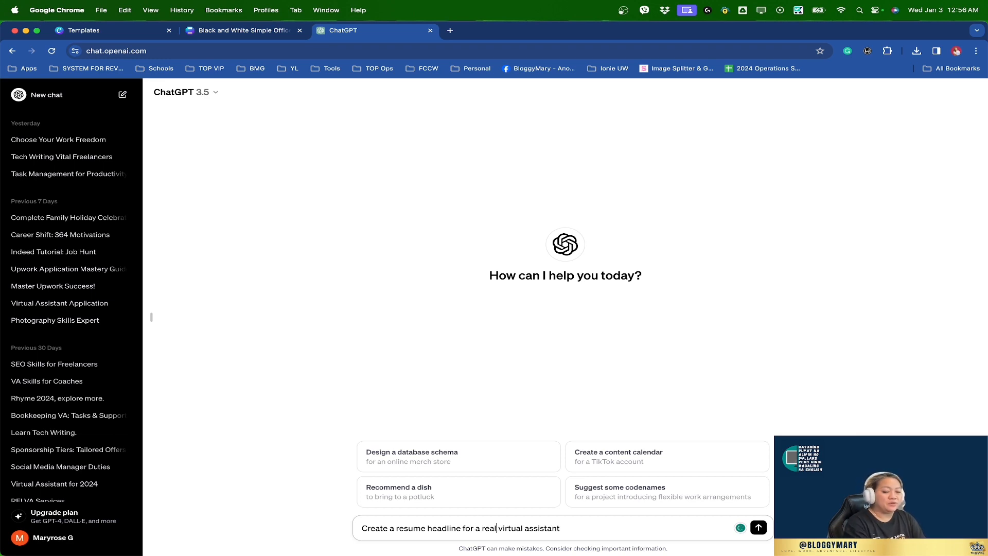
{"action": "type", "text": " estate"}
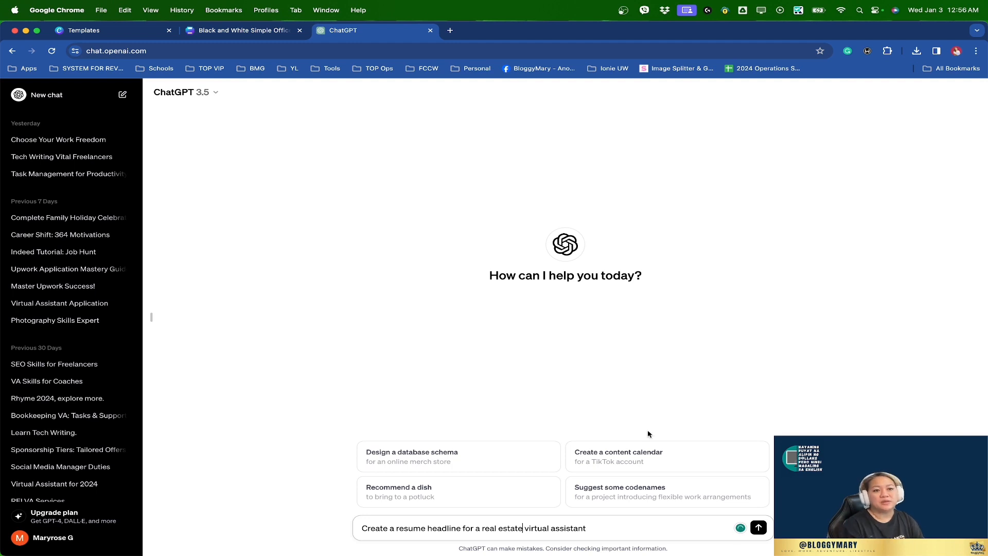
{"action": "left_click", "coordinate": [606, 534]}
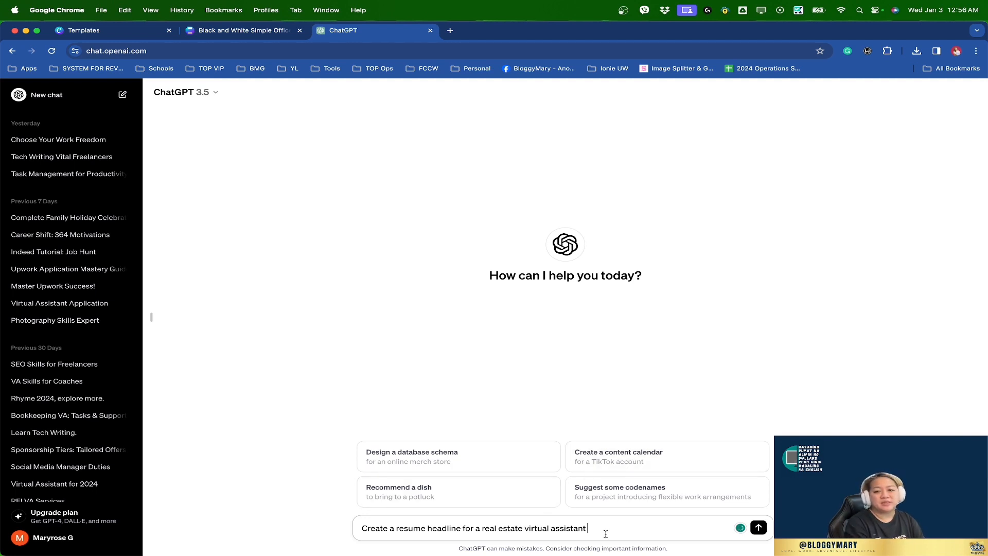
{"action": "type", "text": "pos"}
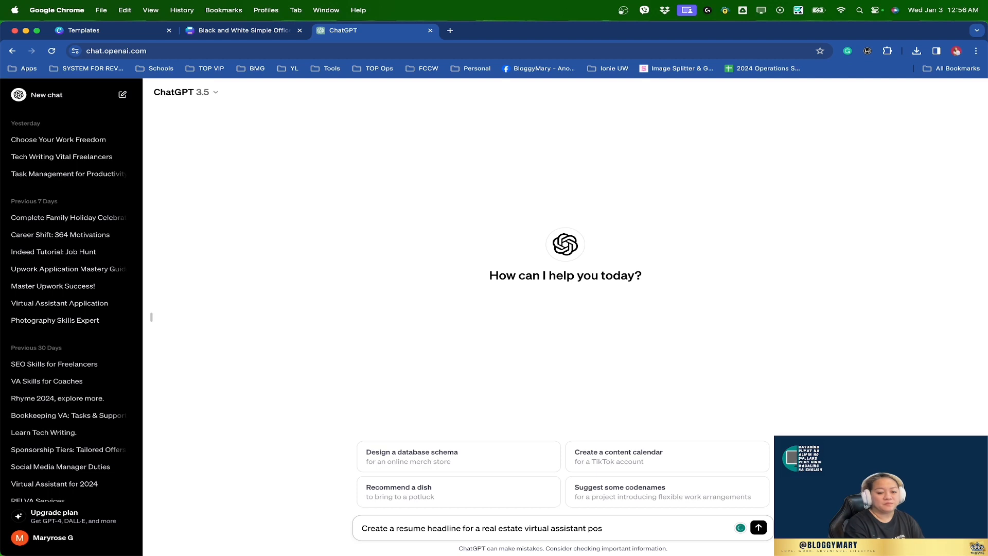
{"action": "type", "text": "oitition"}
{"action": "key", "text": "Return"}
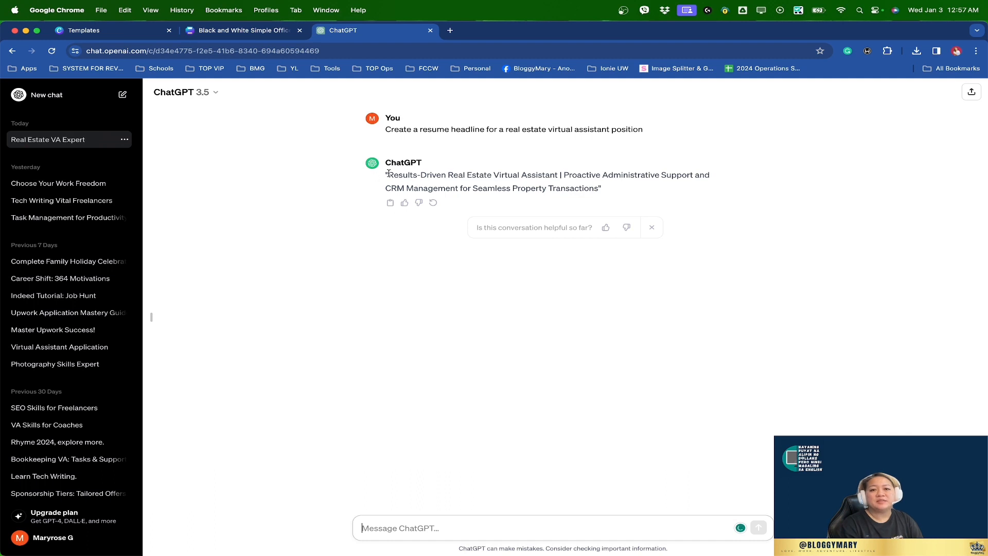
{"action": "left_click_drag", "start_coordinate": [389, 174], "coordinate": [598, 190]}
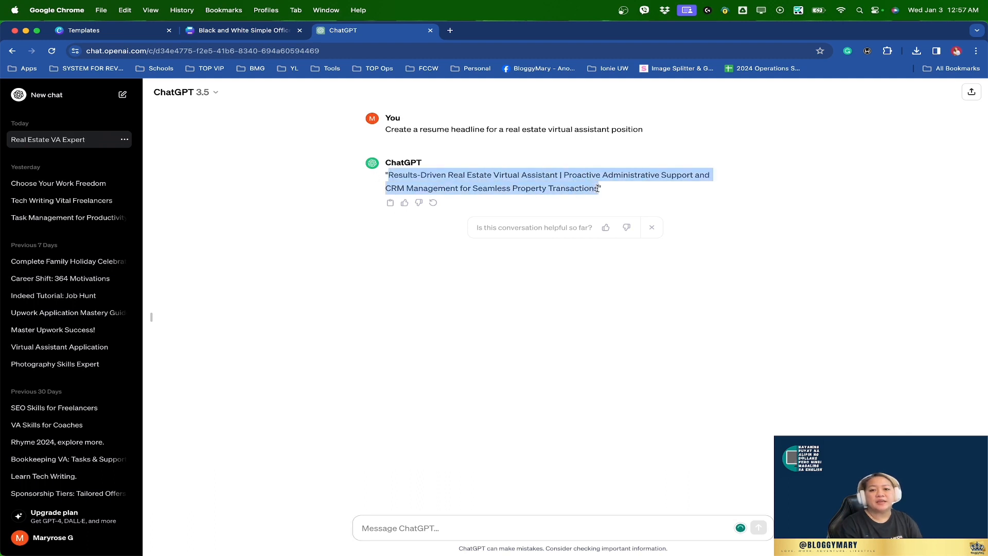
{"action": "key", "text": "super+c"}
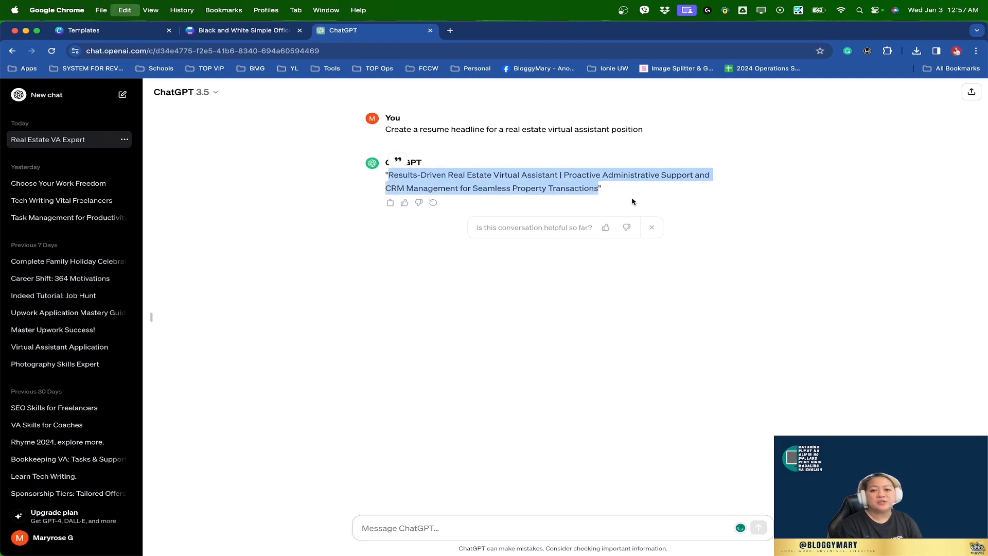
Step: Paste the copied headline over the Career Overview paragraph in the Canva resume
{"action": "left_click", "coordinate": [259, 38]}
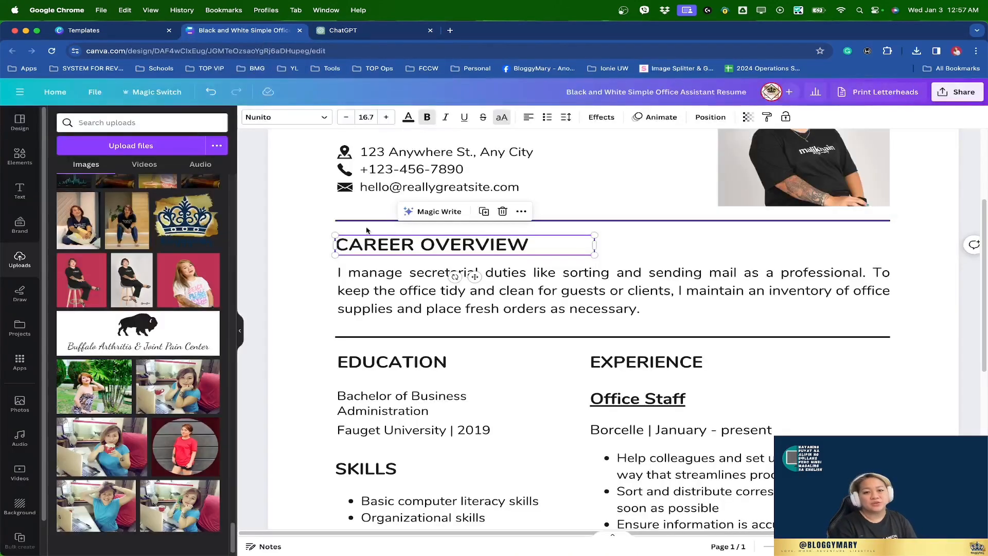
{"action": "left_click", "coordinate": [463, 274]}
{"action": "key", "text": "super+a"}
{"action": "key", "text": "super+v"}
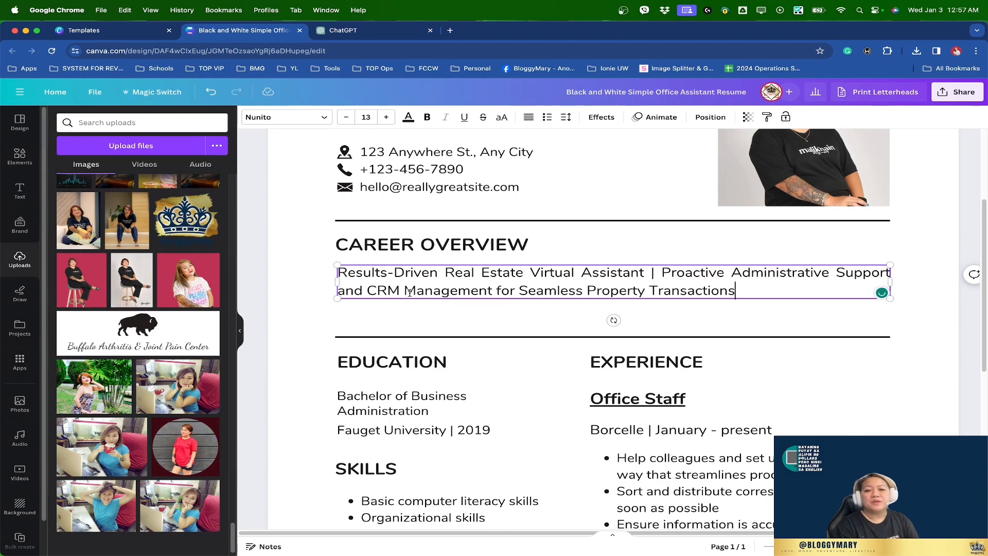
Step: Select all the REFERENCE section text boxes and delete them
{"action": "scroll", "coordinate": [438, 289], "scroll_direction": "down", "scroll_amount": 2}
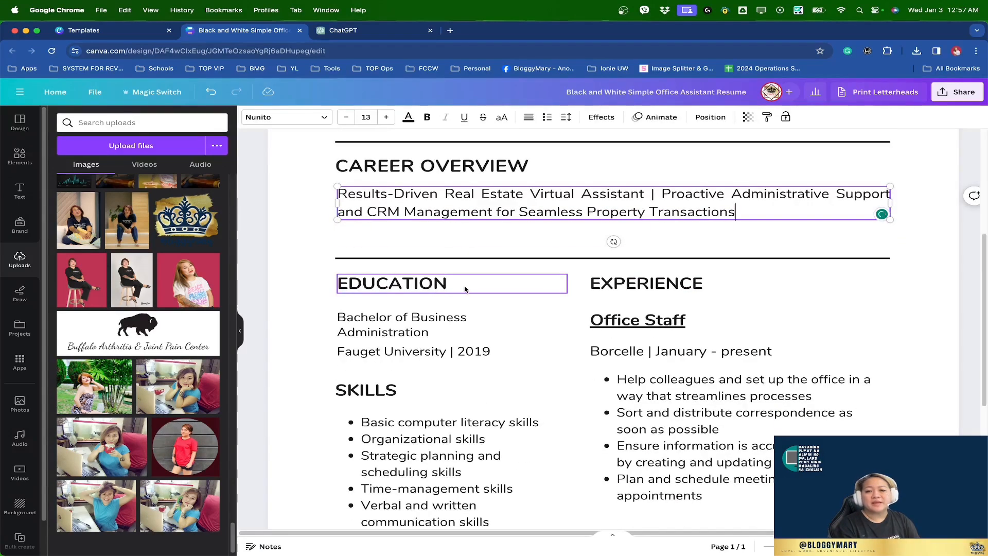
{"action": "scroll", "coordinate": [463, 283], "scroll_direction": "down", "scroll_amount": 3}
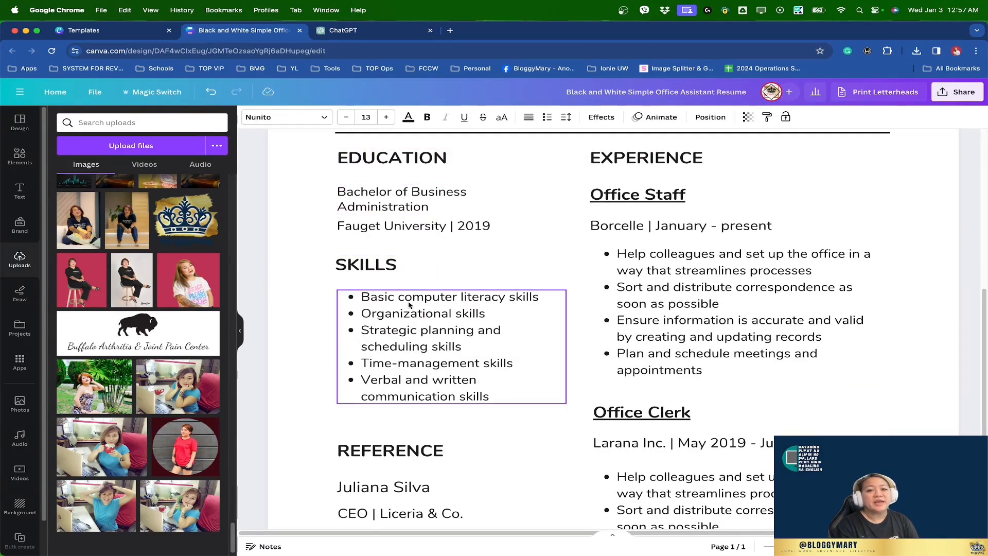
{"action": "scroll", "coordinate": [425, 329], "scroll_direction": "down", "scroll_amount": 1}
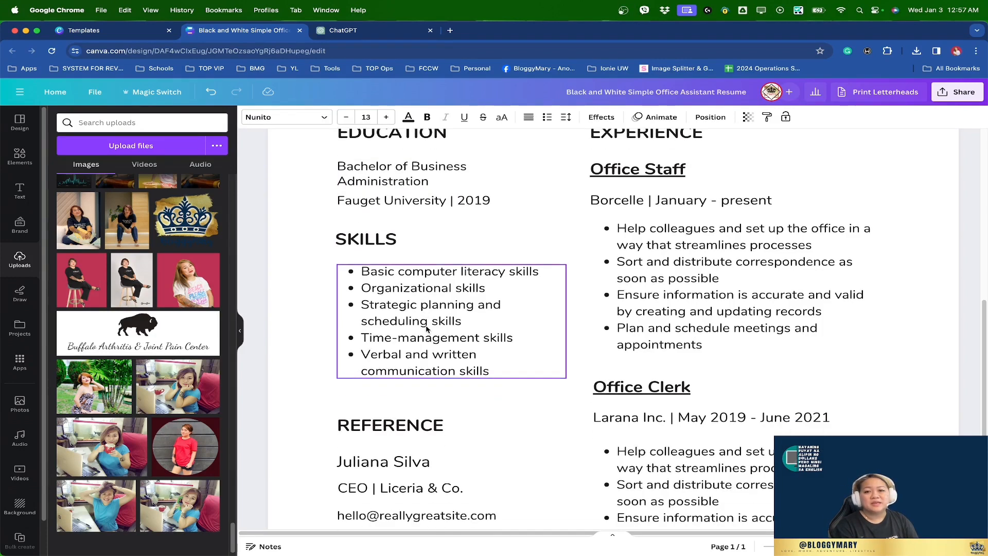
{"action": "scroll", "coordinate": [651, 311], "scroll_direction": "down", "scroll_amount": 5}
{"action": "scroll", "coordinate": [741, 293], "scroll_direction": "up", "scroll_amount": 4}
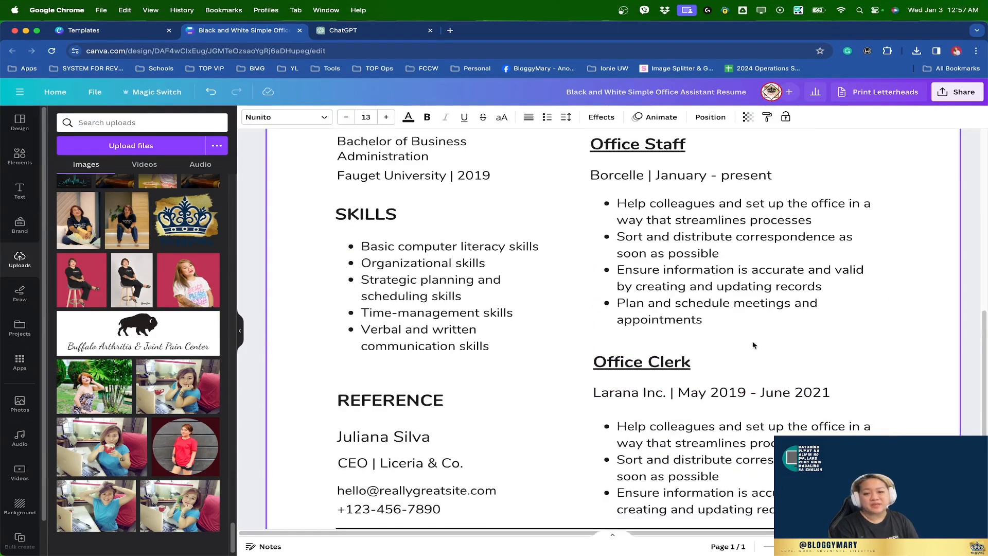
{"action": "scroll", "coordinate": [780, 332], "scroll_direction": "up", "scroll_amount": 1}
{"action": "scroll", "coordinate": [779, 331], "scroll_direction": "down", "scroll_amount": 1}
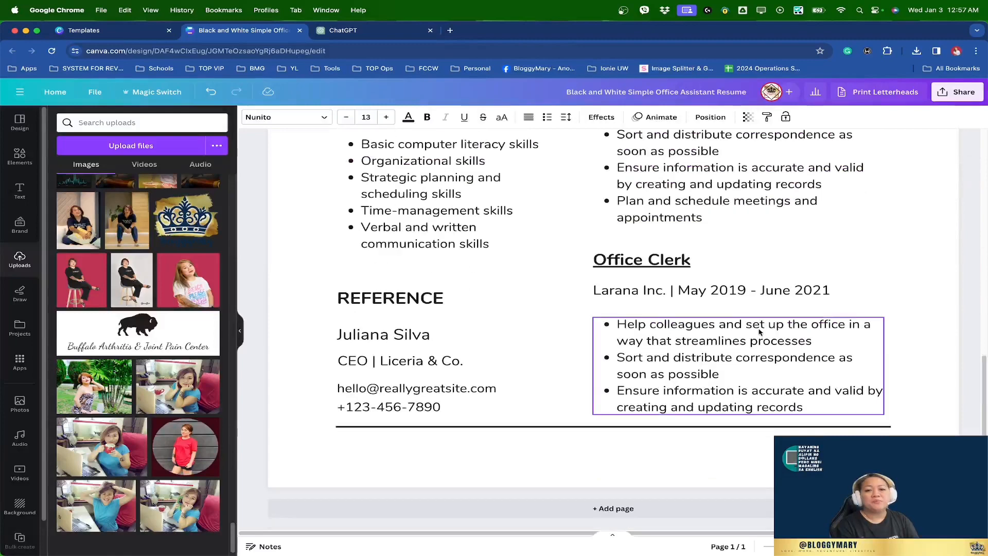
{"action": "left_click", "coordinate": [429, 295]}
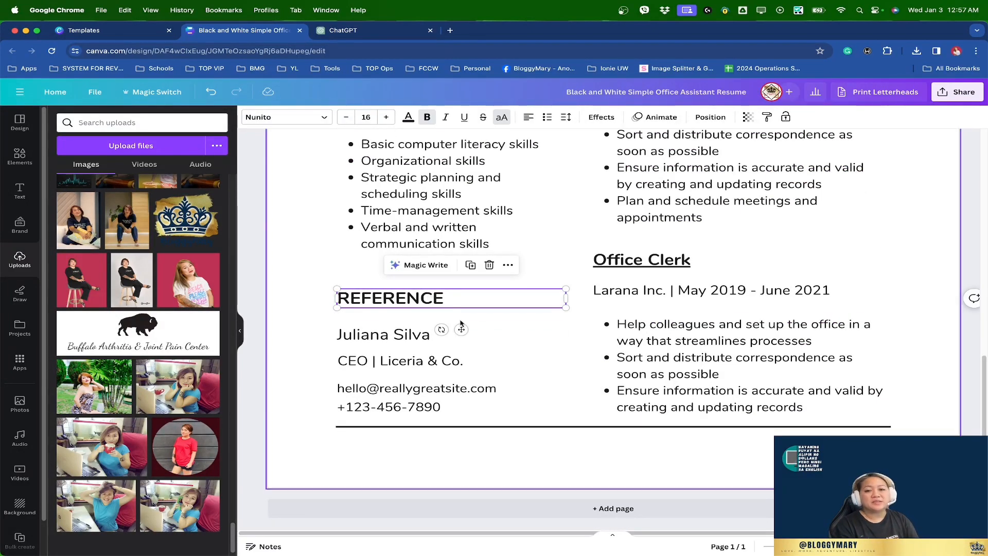
{"action": "left_click", "coordinate": [543, 331]}
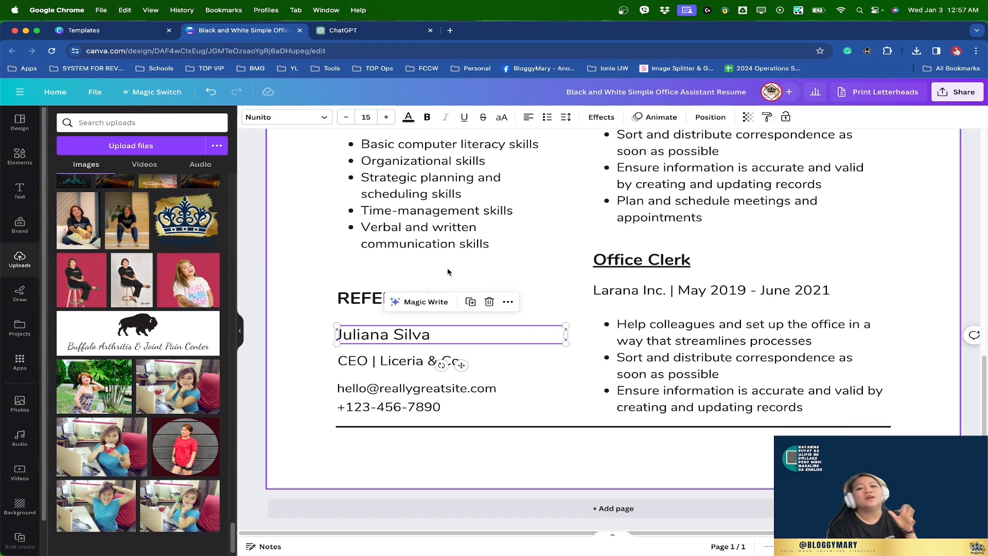
{"action": "left_click", "coordinate": [400, 274]}
{"action": "left_click_drag", "start_coordinate": [311, 276], "coordinate": [426, 406]}
{"action": "key", "text": "BackSpace"}
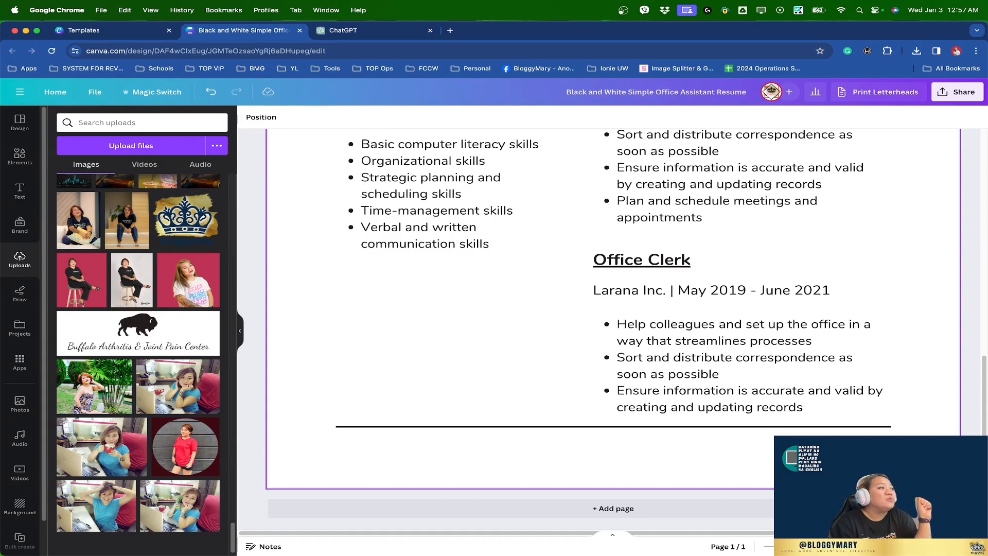
{"action": "scroll", "coordinate": [441, 288], "scroll_direction": "up", "scroll_amount": 10}
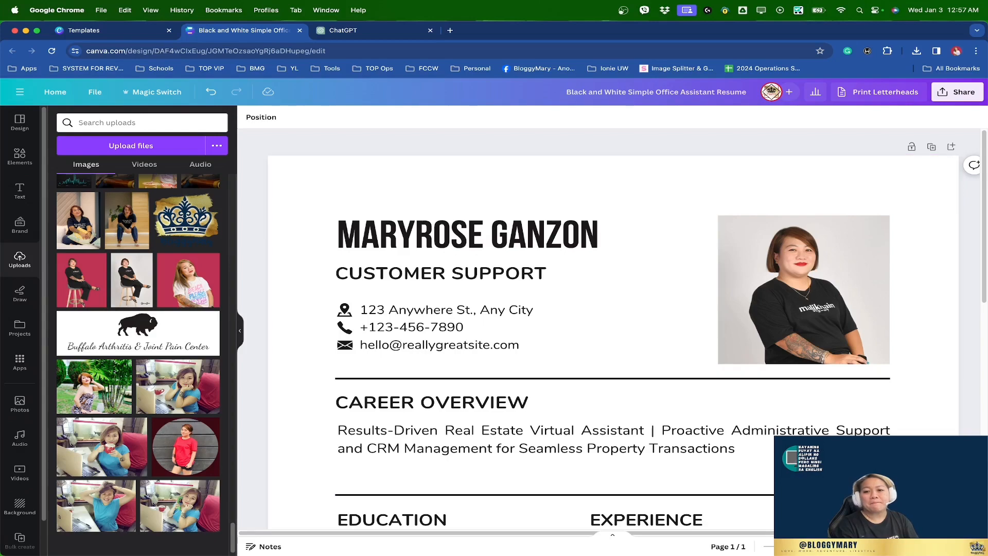
Step: Zoom out and scroll through the resume, now ending after the Office Clerk entry
{"action": "left_click_drag", "start_coordinate": [792, 547], "coordinate": [781, 547]}
{"action": "scroll", "coordinate": [802, 382], "scroll_direction": "down", "scroll_amount": 3}
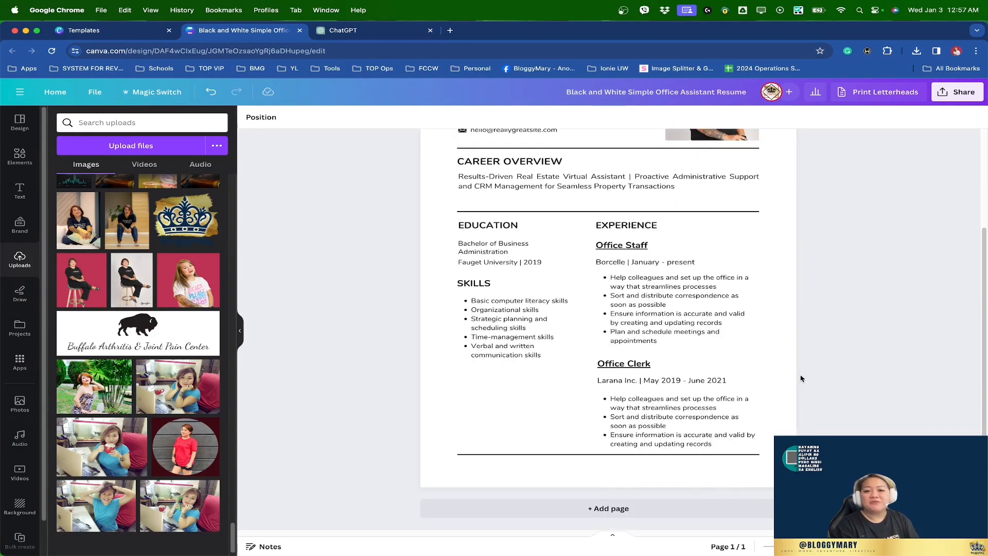
{"action": "scroll", "coordinate": [804, 349], "scroll_direction": "up", "scroll_amount": 3}
{"action": "scroll", "coordinate": [803, 315], "scroll_direction": "down", "scroll_amount": 3}
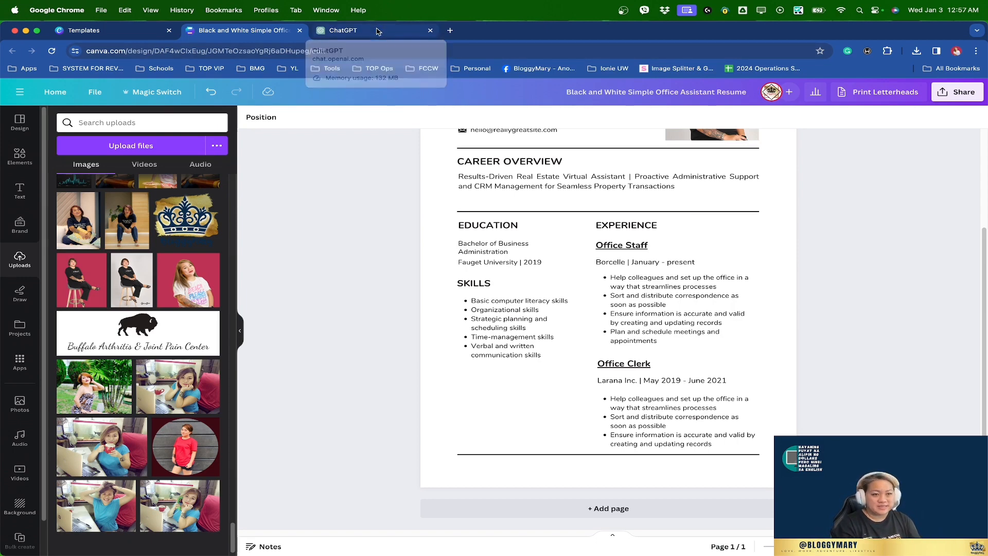
Step: Open LinkedIn in a new tab and go to your own profile page
{"action": "left_click", "coordinate": [450, 31]}
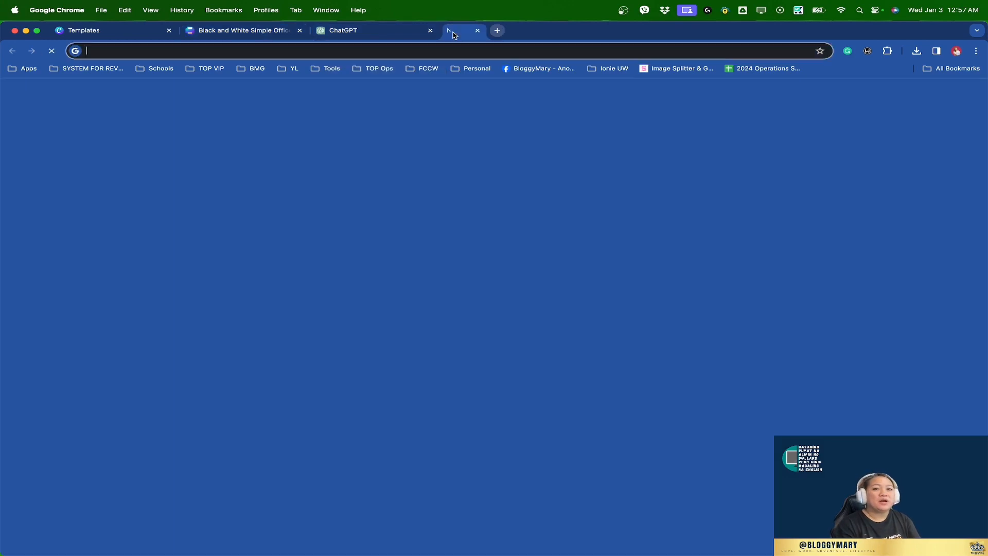
{"action": "type", "text": "linkl"}
{"action": "key", "text": "BackSpace"}
{"action": "key", "text": "BackSpace"}
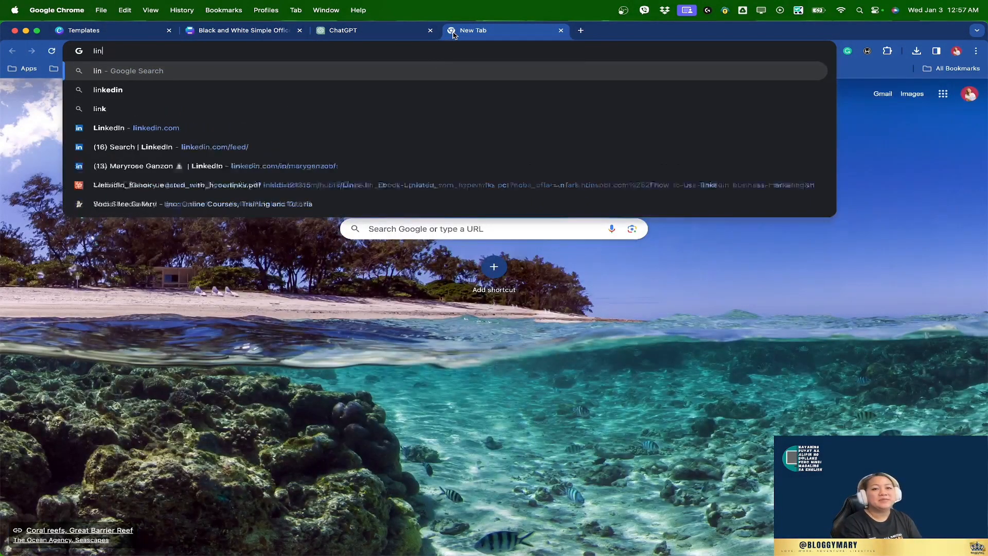
{"action": "type", "text": "k"}
{"action": "key", "text": "Return"}
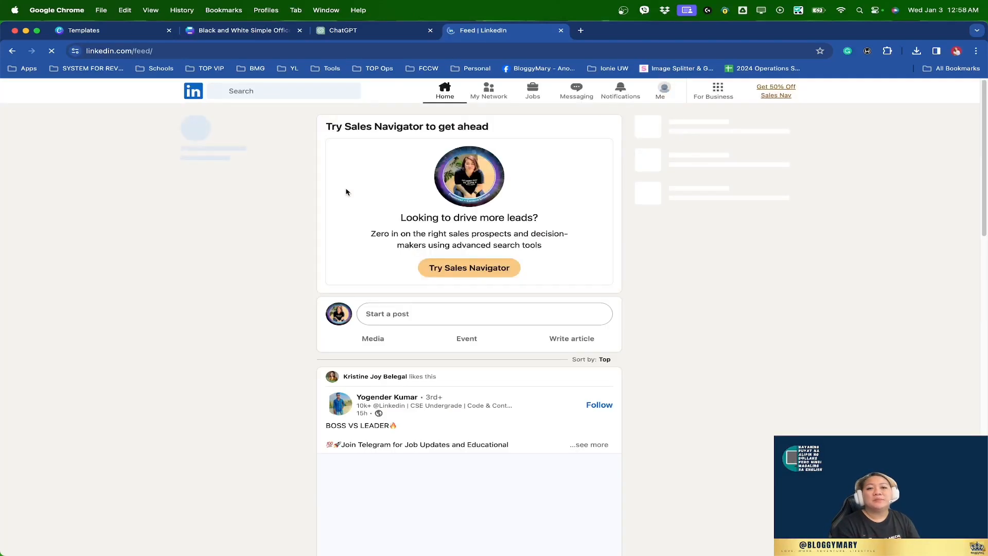
{"action": "left_click", "coordinate": [260, 157]}
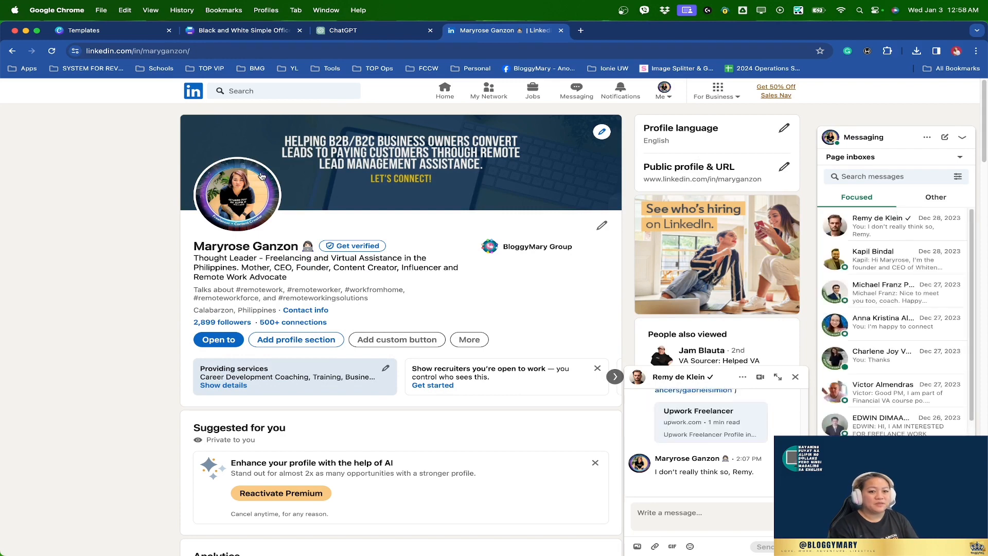
Step: Close the chat, collapse Messaging, and dismiss the AI profile suggestion card
{"action": "left_click", "coordinate": [796, 377]}
{"action": "left_click", "coordinate": [968, 139]}
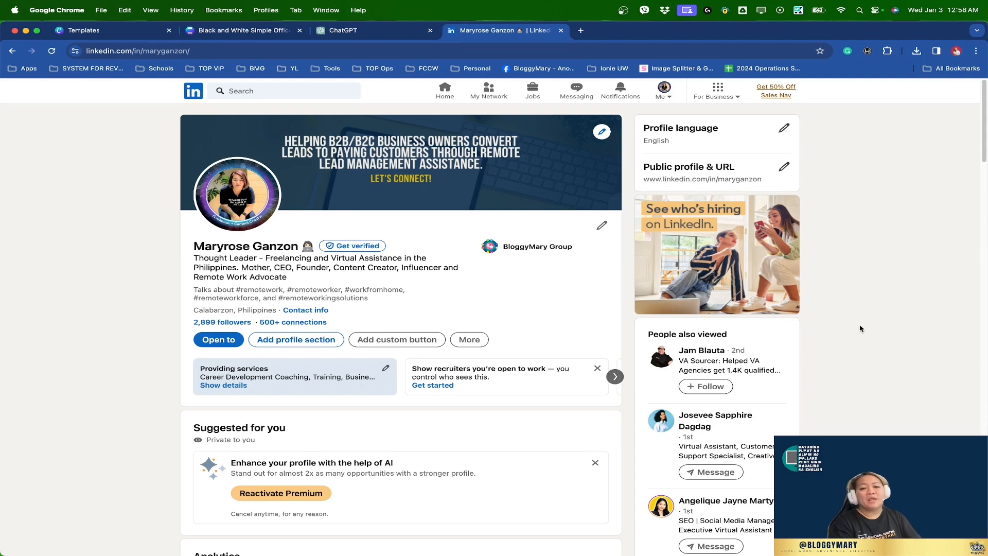
{"action": "left_click", "coordinate": [595, 464]}
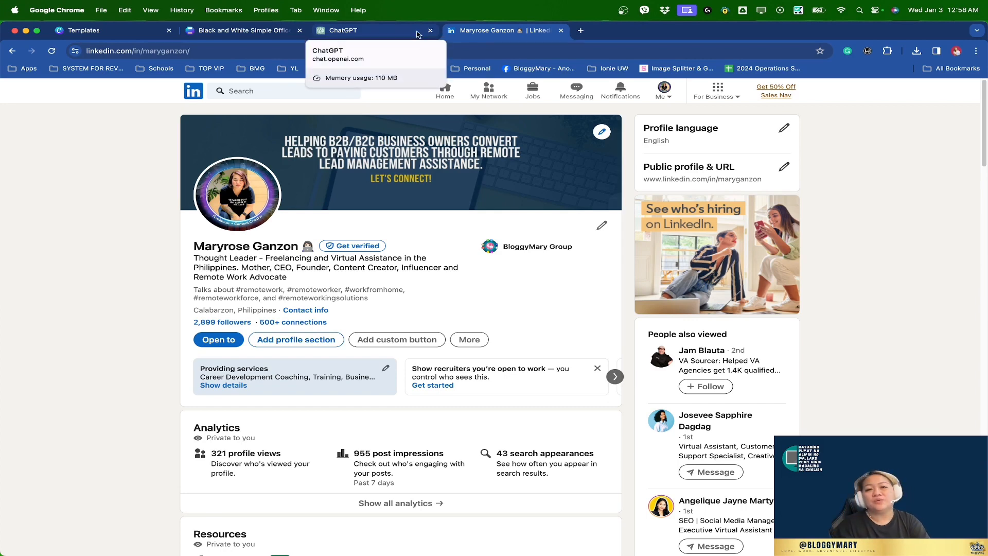
Step: Change the earlier ChatGPT prompt from 'resume headline' to 'unique value proposition' and resubmit it
{"action": "left_click", "coordinate": [369, 31]}
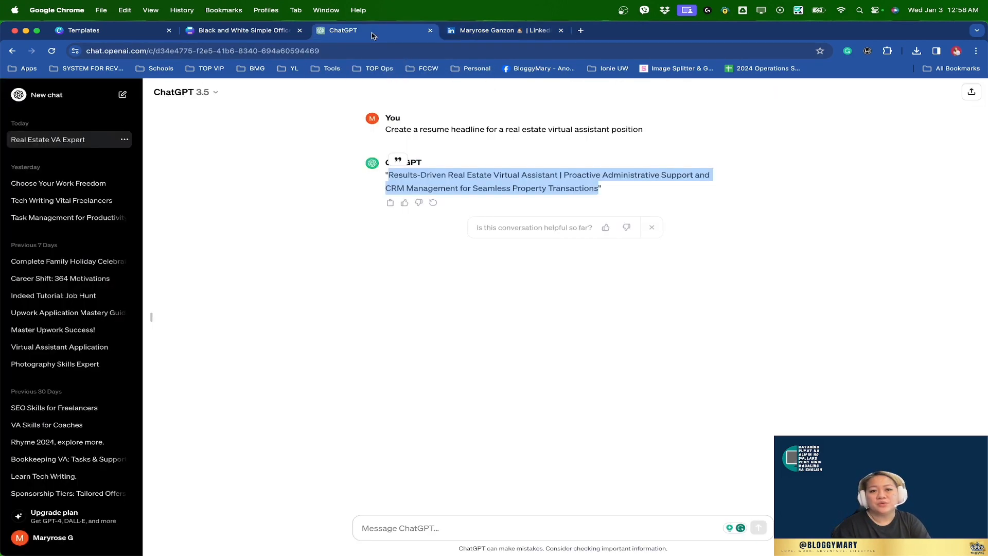
{"action": "left_click", "coordinate": [491, 142]}
{"action": "left_click", "coordinate": [388, 145]}
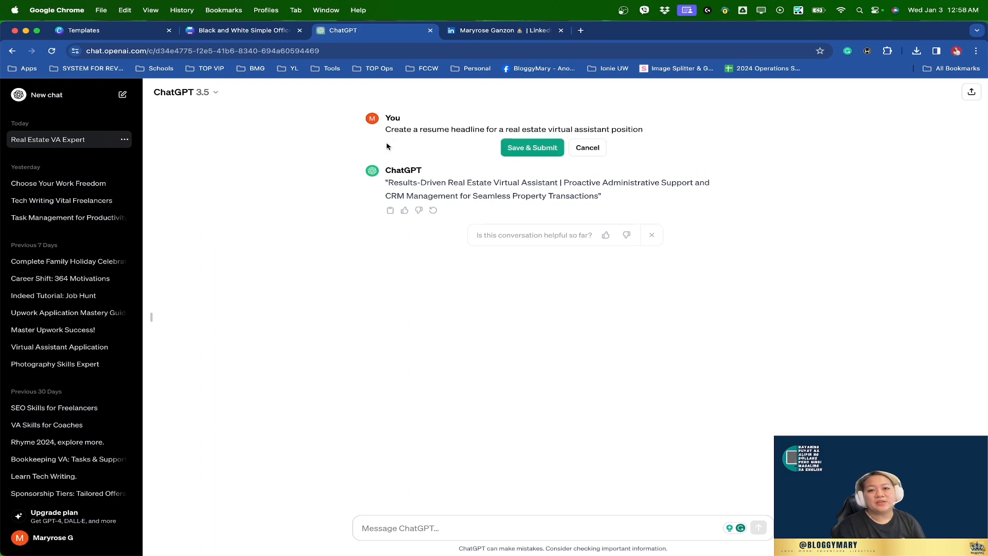
{"action": "double_click", "coordinate": [428, 130]}
{"action": "type", "text": "unique"}
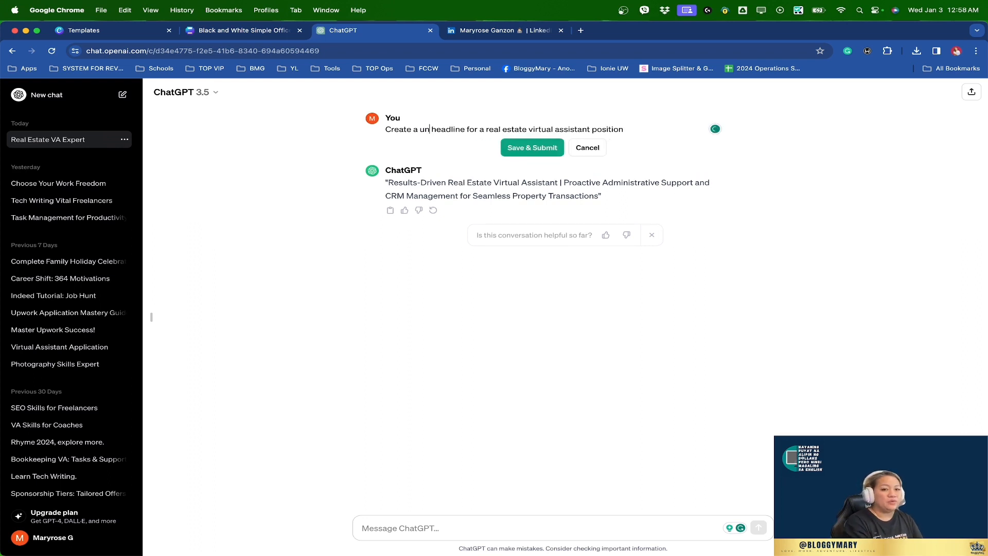
{"action": "type", "text": " valie"}
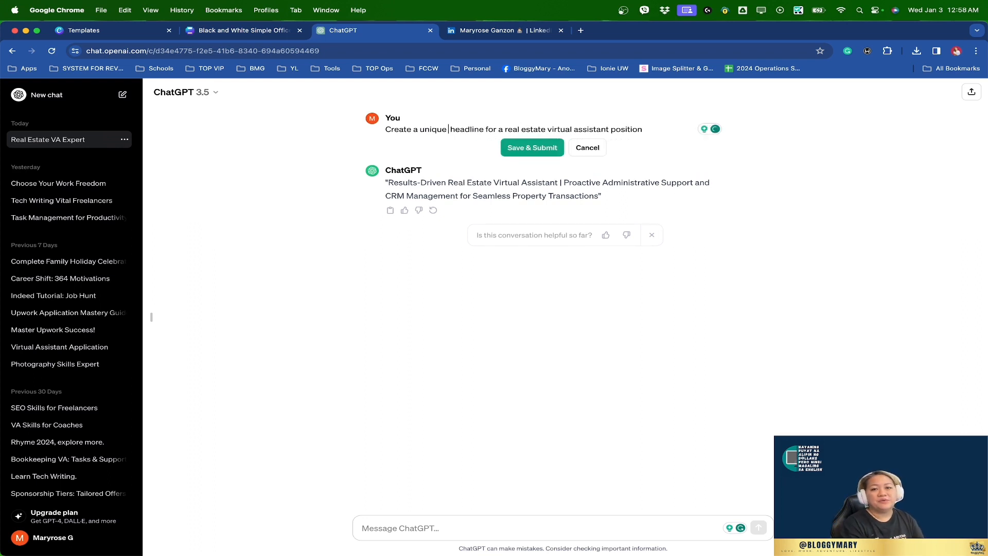
{"action": "key", "text": "BackSpace"}
{"action": "key", "text": "BackSpace"}
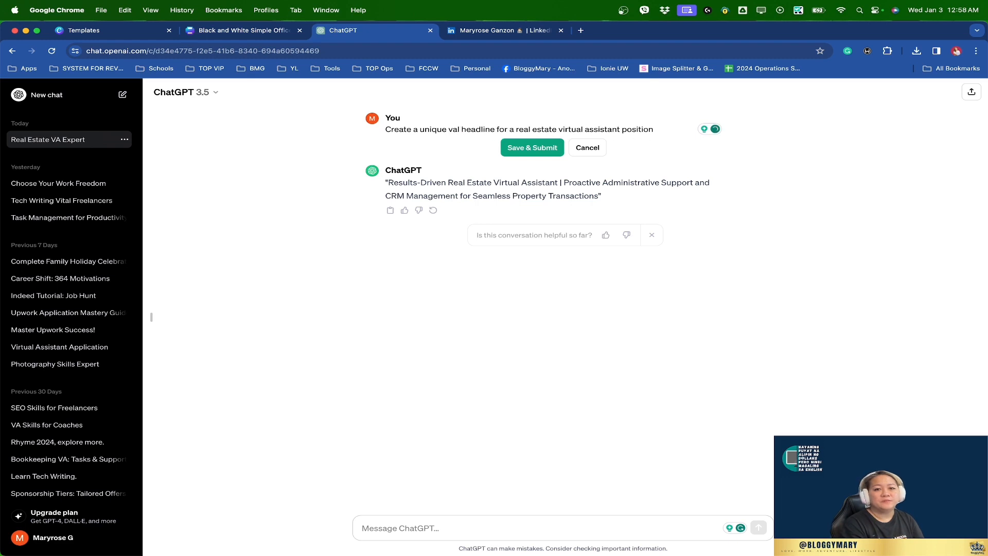
{"action": "type", "text": "ue proposition"}
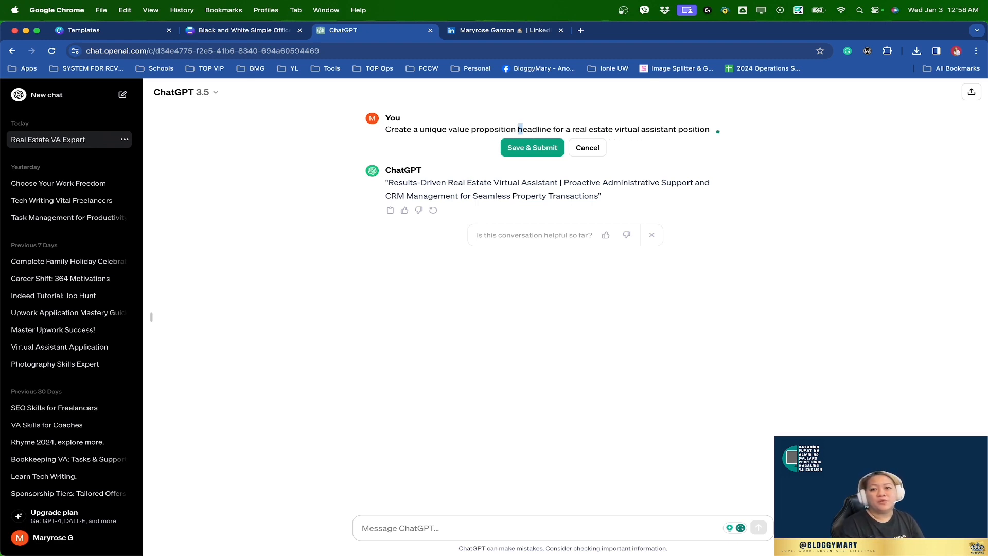
{"action": "key", "text": "shift+Right"}
{"action": "key", "text": "shift+Right"}
{"action": "key", "text": "shift+Right"}
{"action": "key", "text": "shift+Right"}
{"action": "key", "text": "BackSpace"}
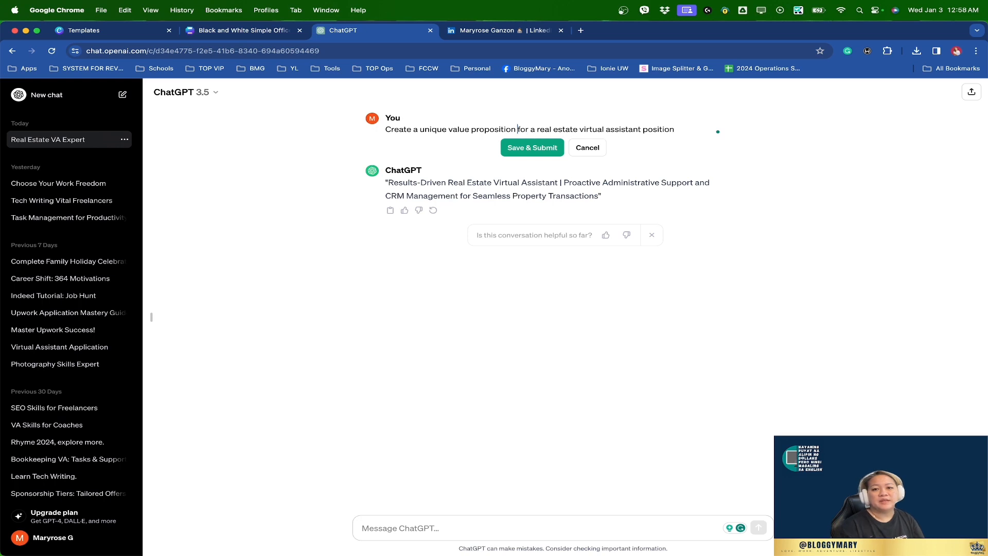
{"action": "left_click", "coordinate": [520, 148]}
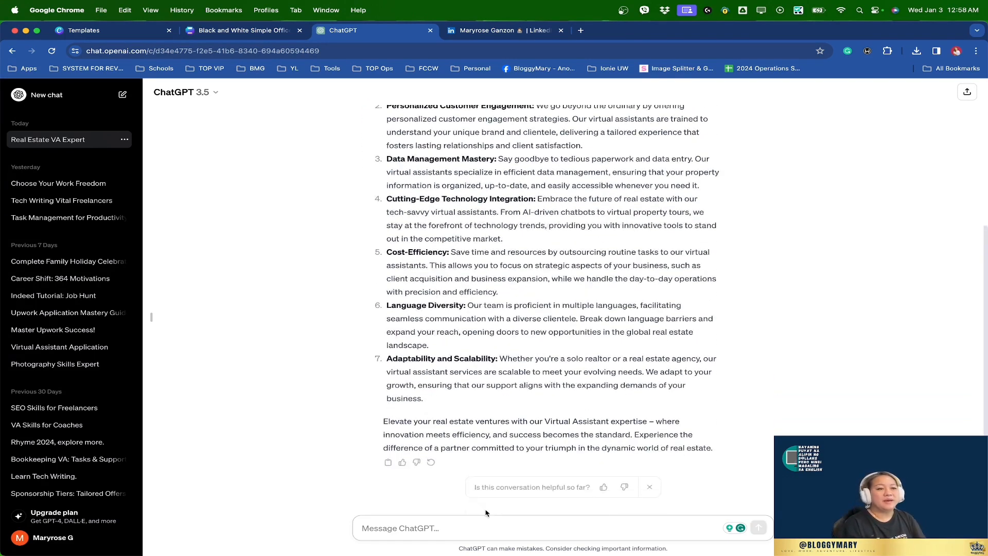
Step: Ask ChatGPT to 'Summarize above'
{"action": "type", "text": "Summ"}
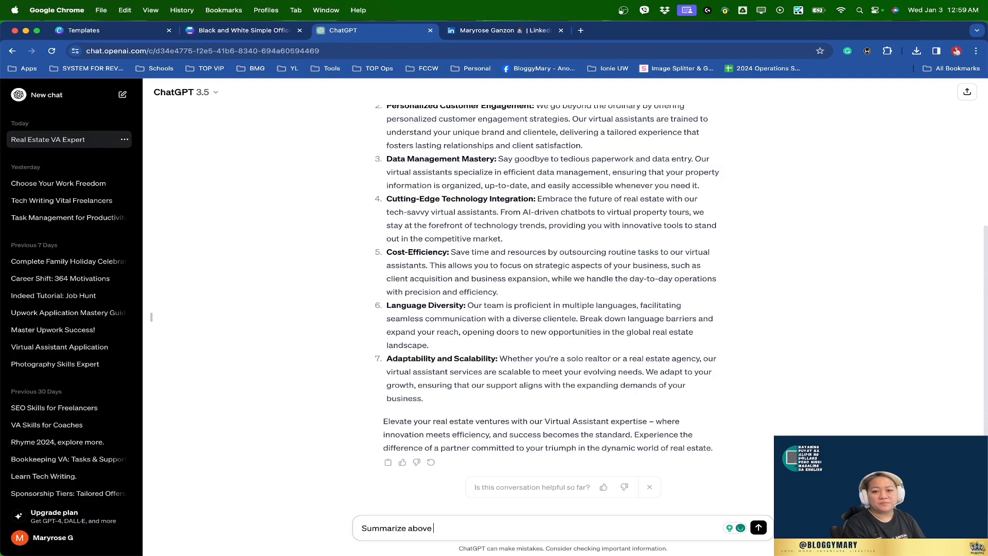
{"action": "type", "text": "arize above"}
{"action": "key", "text": "Return"}
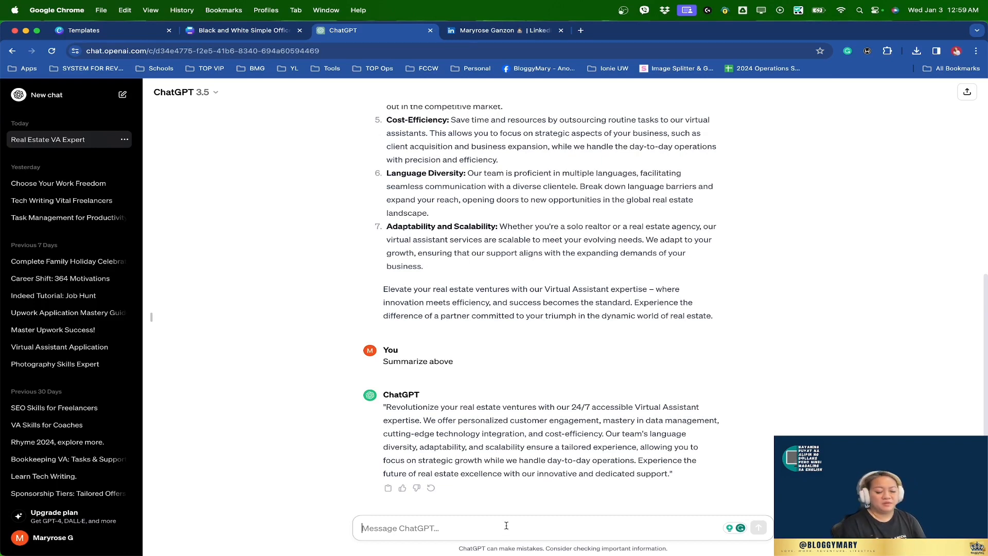
Step: Ask ChatGPT to 'Make it shorter', then return to the LinkedIn profile
{"action": "type", "text": "Make it shorter"}
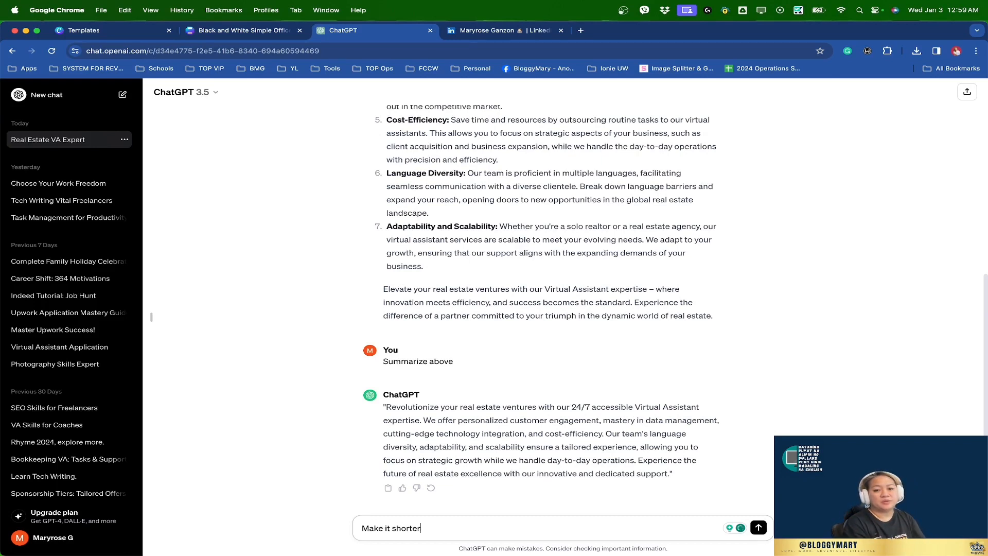
{"action": "key", "text": "Return"}
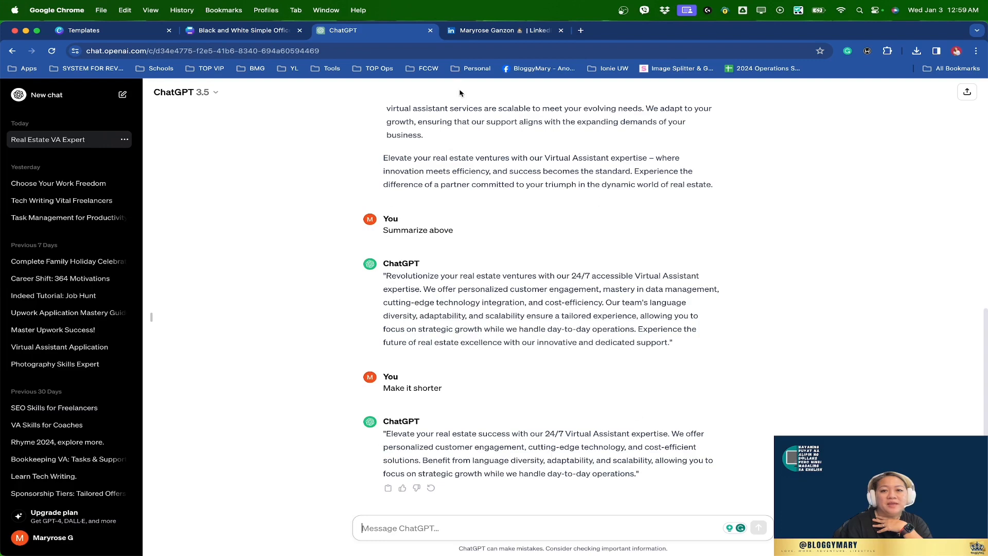
{"action": "left_click", "coordinate": [493, 31]}
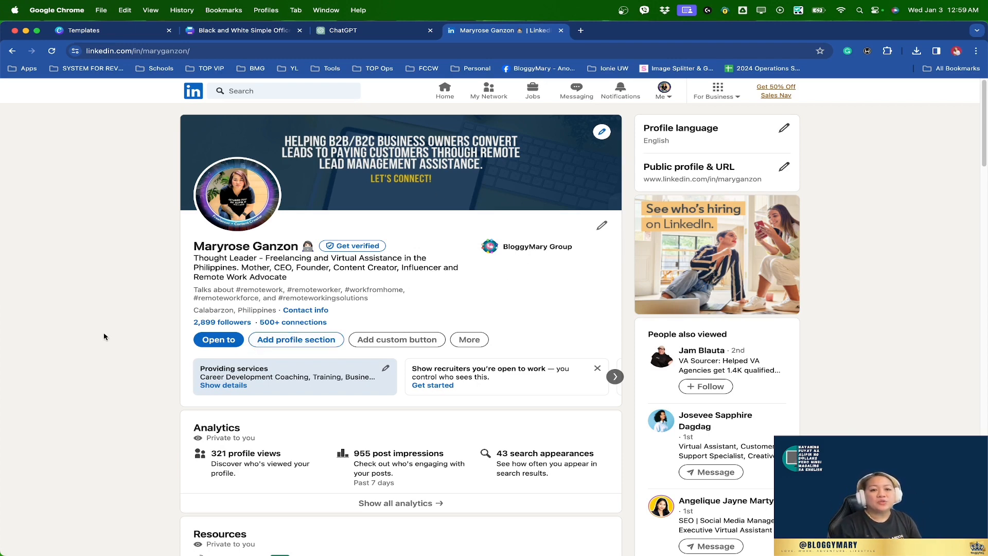
Step: Scroll through the LinkedIn profile, browsing past the profile suggestion cards
{"action": "scroll", "coordinate": [103, 334], "scroll_direction": "down", "scroll_amount": 1}
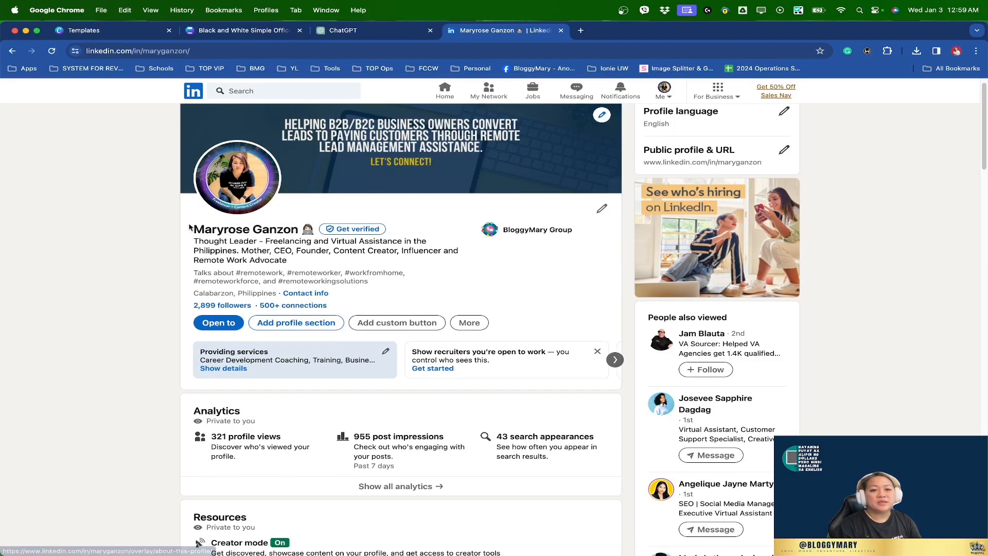
{"action": "left_click_drag", "start_coordinate": [190, 228], "coordinate": [301, 229]}
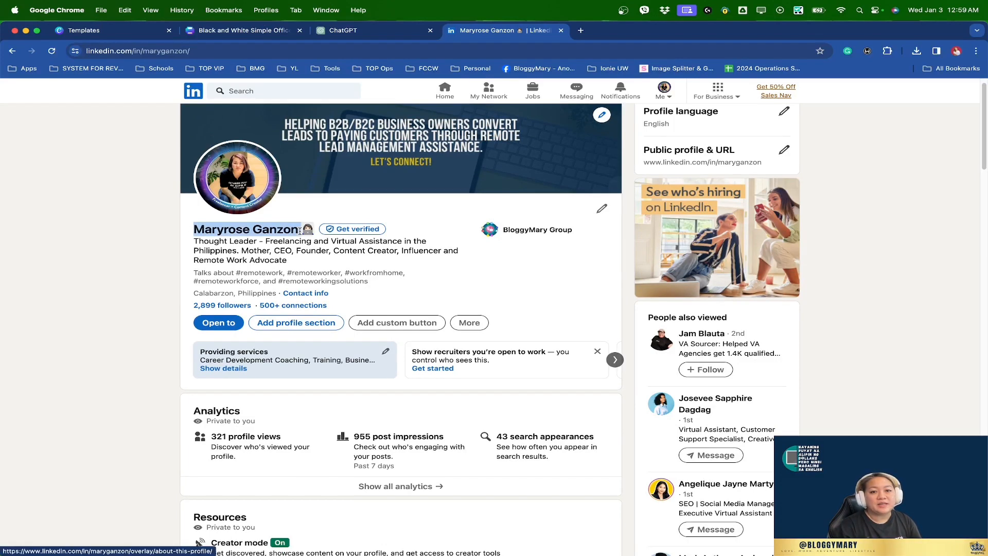
{"action": "left_click", "coordinate": [52, 257]}
{"action": "scroll", "coordinate": [130, 307], "scroll_direction": "down", "scroll_amount": 2}
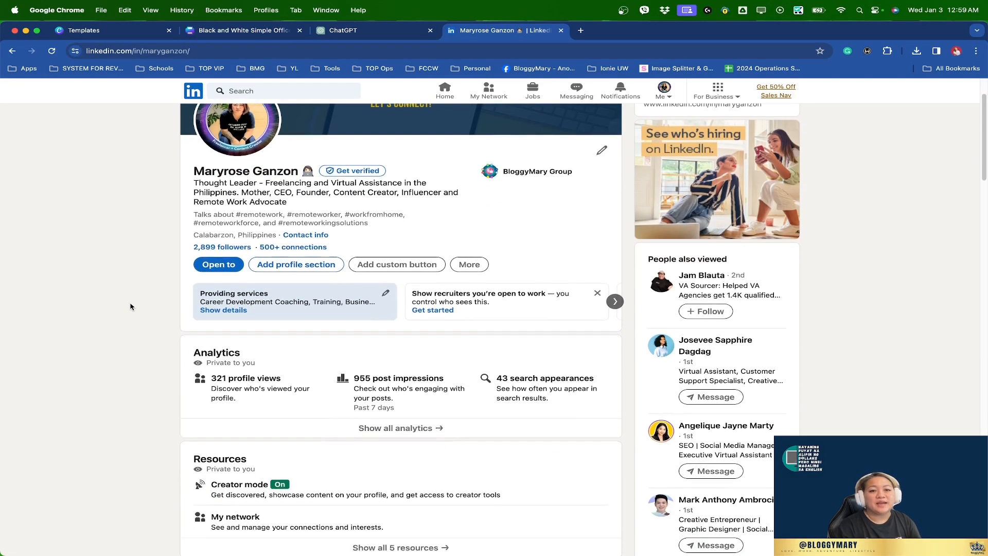
{"action": "scroll", "coordinate": [131, 307], "scroll_direction": "down", "scroll_amount": 5}
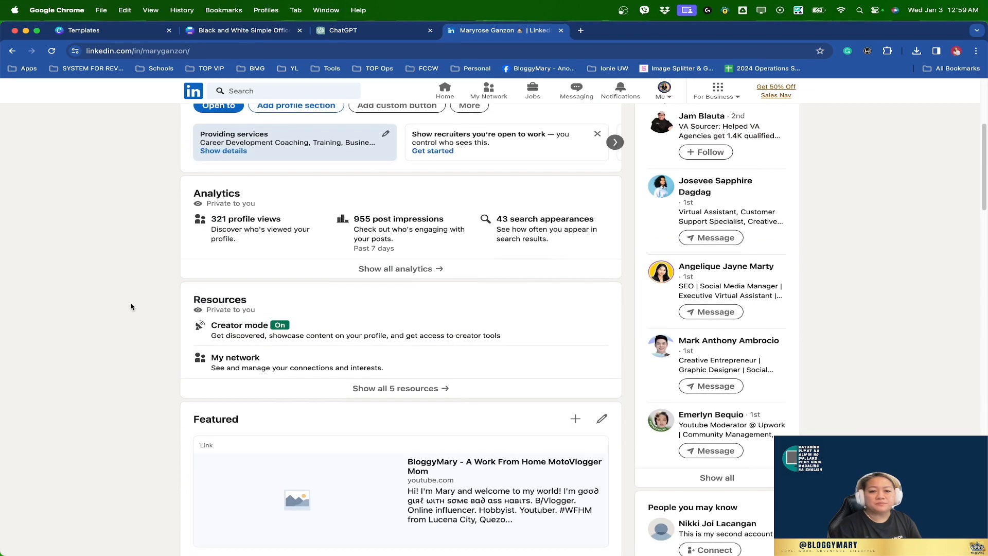
{"action": "scroll", "coordinate": [130, 307], "scroll_direction": "up", "scroll_amount": 7}
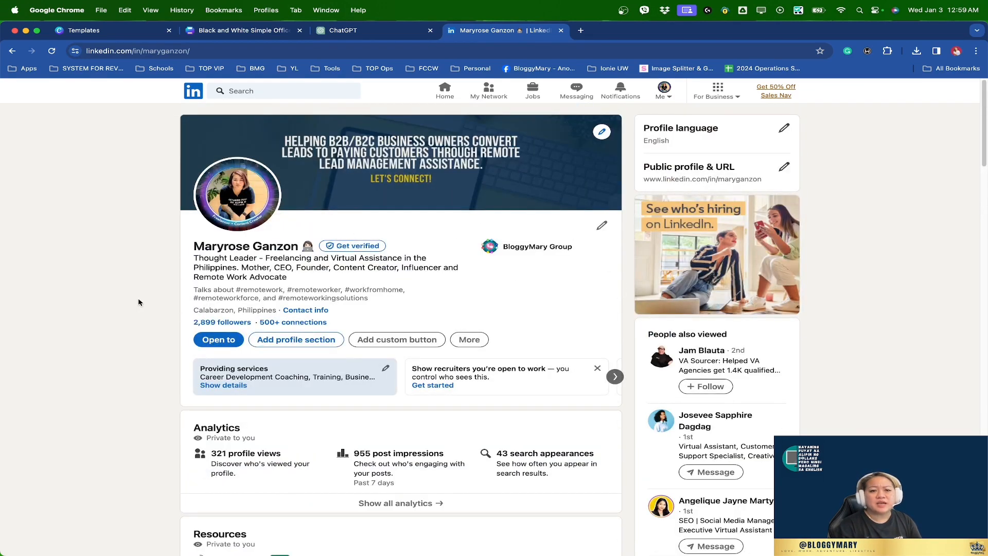
{"action": "scroll", "coordinate": [138, 299], "scroll_direction": "down", "scroll_amount": 12}
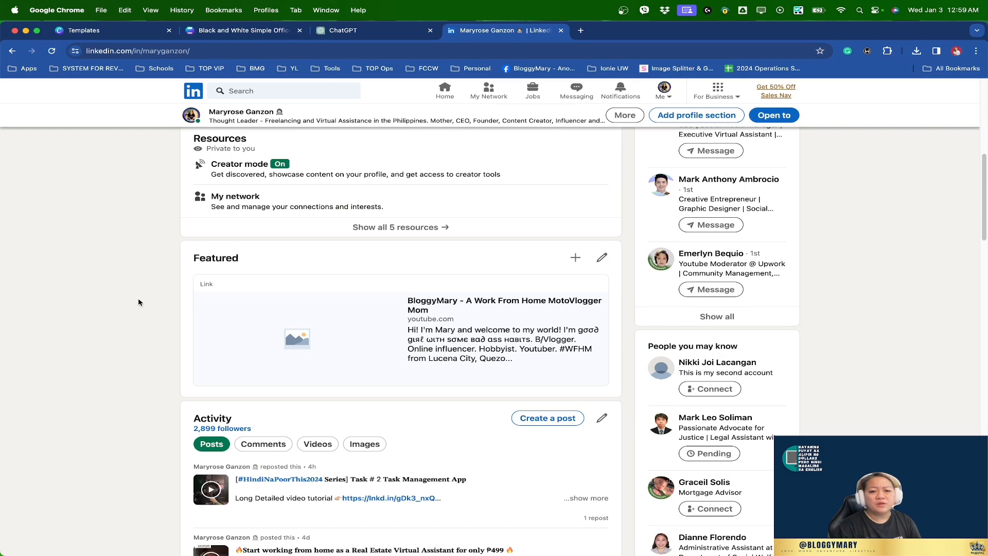
{"action": "scroll", "coordinate": [138, 300], "scroll_direction": "up", "scroll_amount": 11}
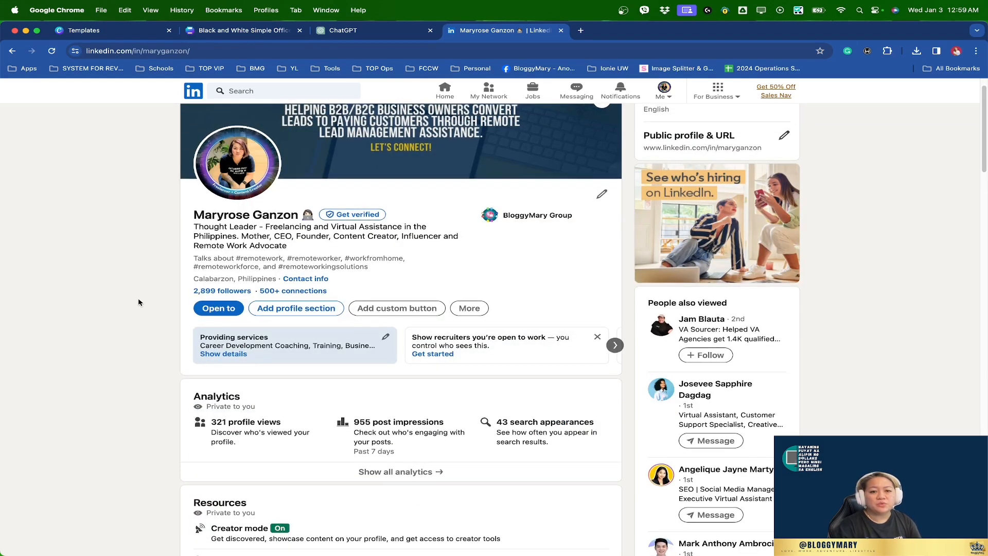
{"action": "scroll", "coordinate": [138, 299], "scroll_direction": "down", "scroll_amount": 3}
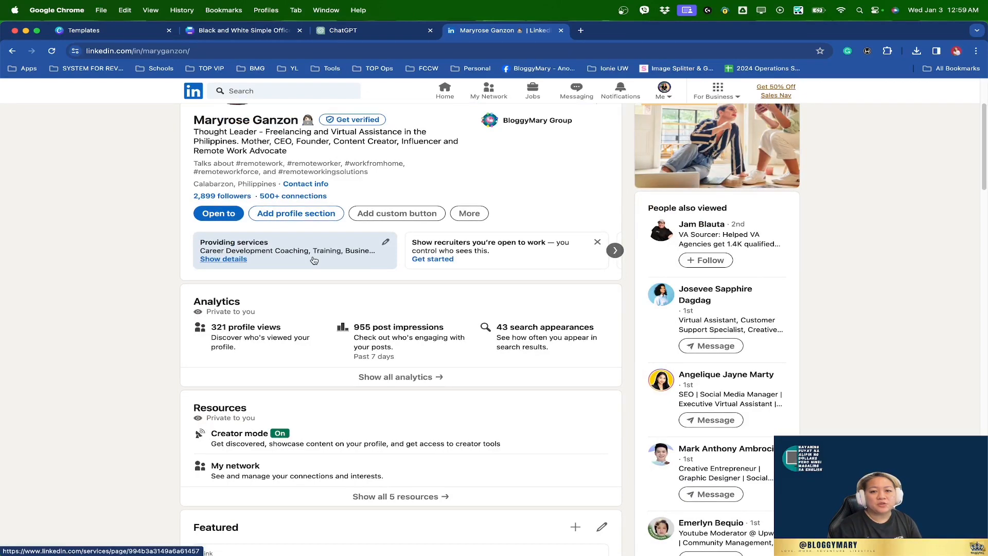
{"action": "left_click", "coordinate": [616, 251]}
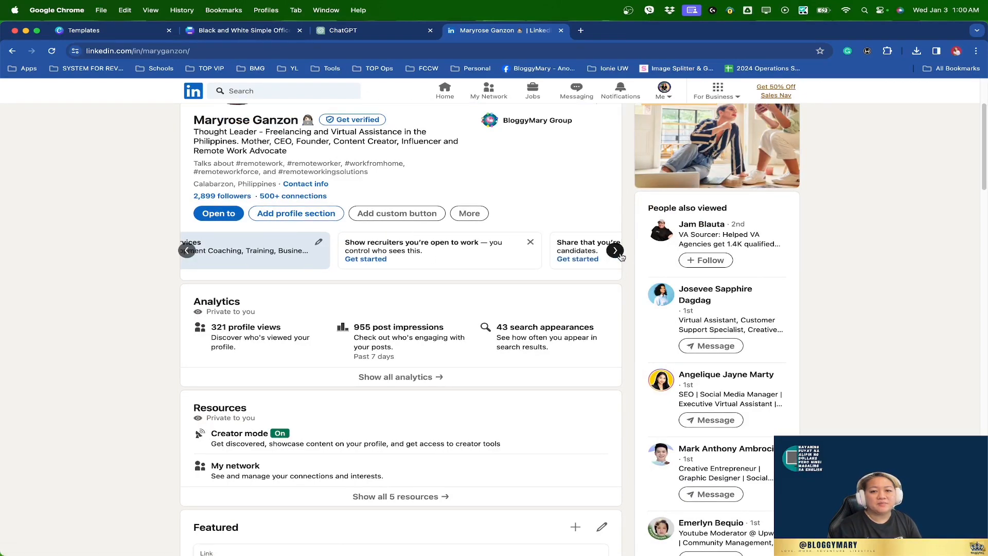
{"action": "scroll", "coordinate": [217, 370], "scroll_direction": "down", "scroll_amount": 1}
{"action": "scroll", "coordinate": [60, 369], "scroll_direction": "down", "scroll_amount": 10}
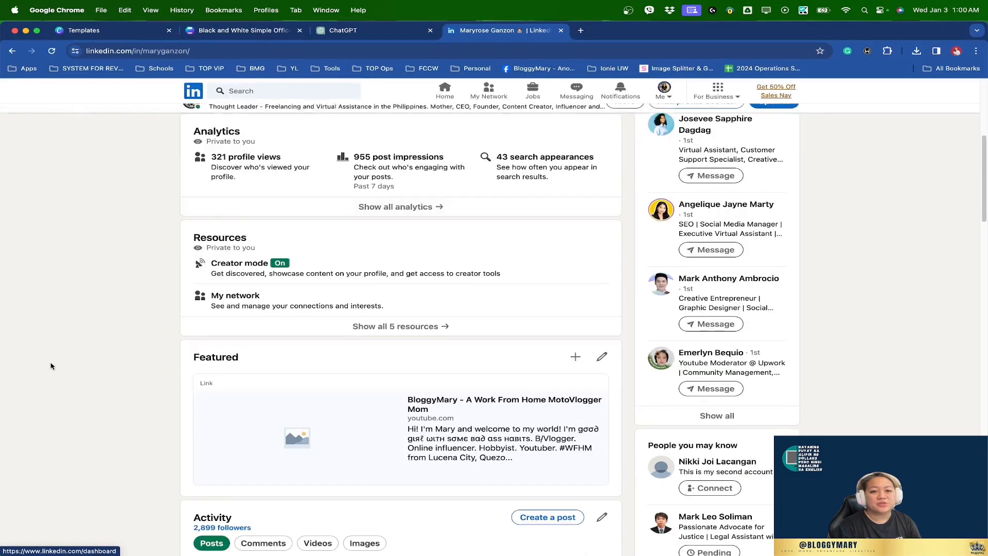
{"action": "scroll", "coordinate": [60, 368], "scroll_direction": "down", "scroll_amount": 3}
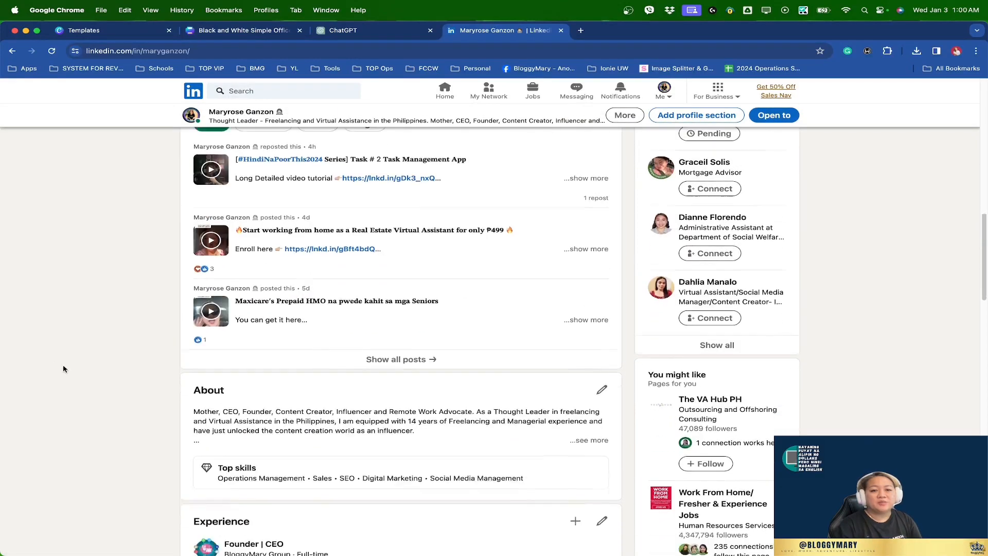
Step: Expand the About section to its full text, then go back to the ChatGPT conversation
{"action": "left_click", "coordinate": [592, 312]}
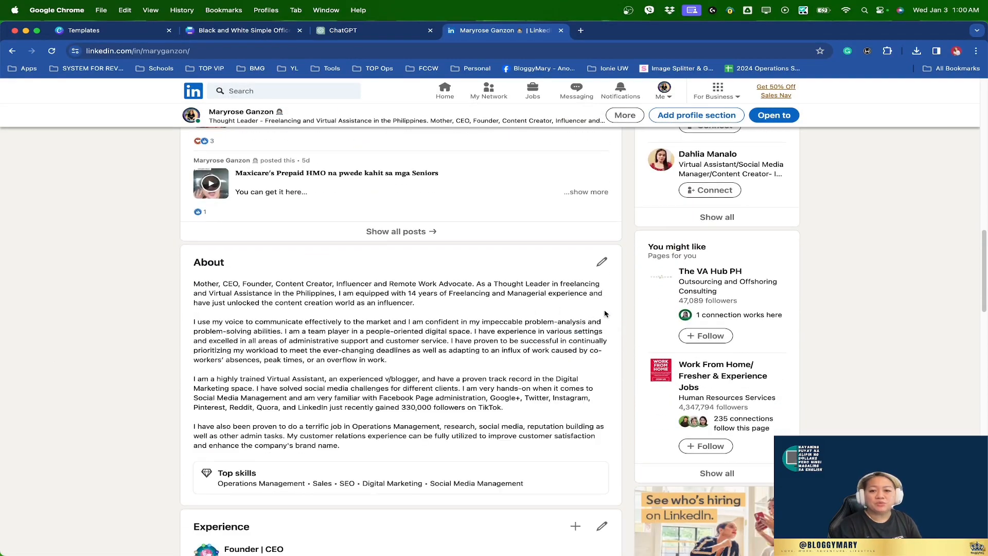
{"action": "scroll", "coordinate": [444, 329], "scroll_direction": "down", "scroll_amount": 3}
{"action": "scroll", "coordinate": [444, 350], "scroll_direction": "up", "scroll_amount": 3}
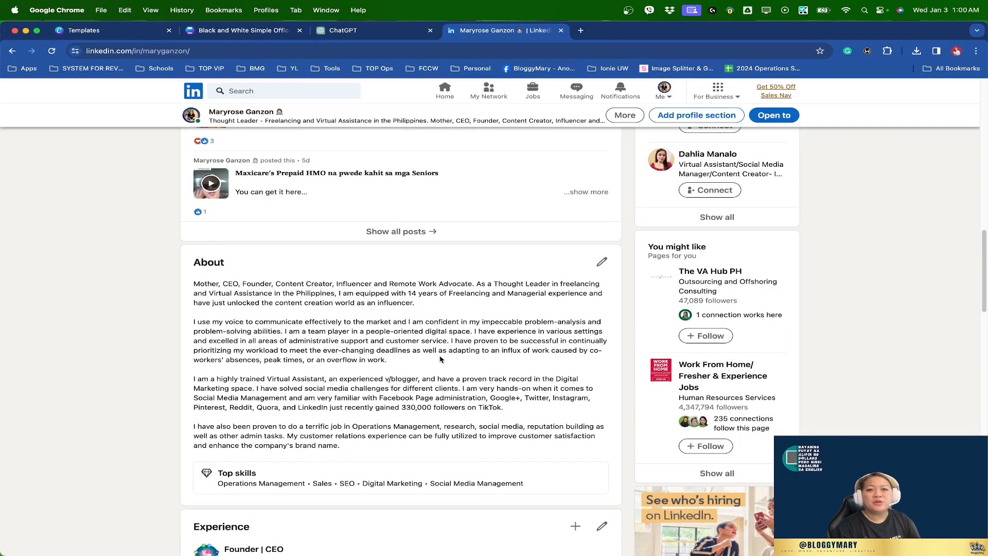
{"action": "left_click", "coordinate": [256, 39]}
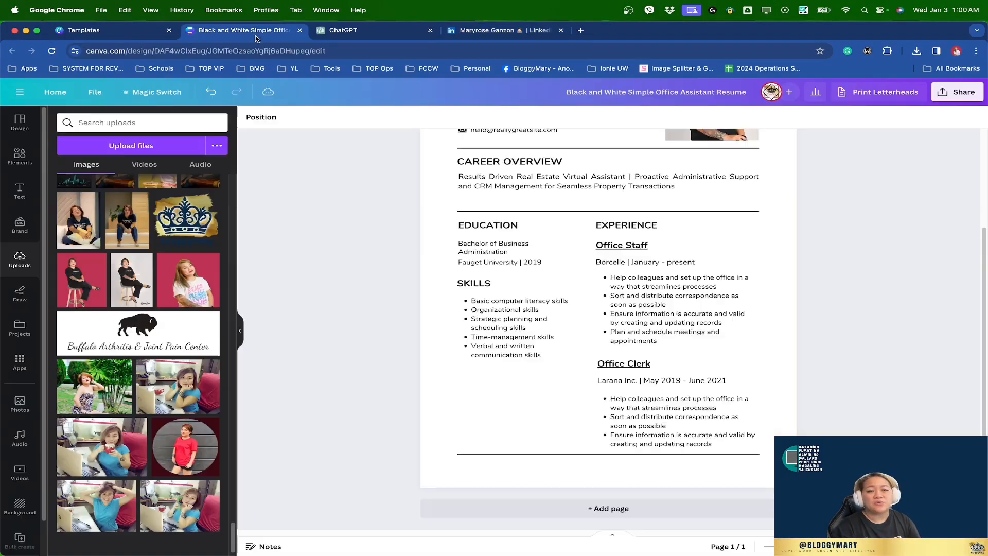
{"action": "left_click", "coordinate": [515, 31]}
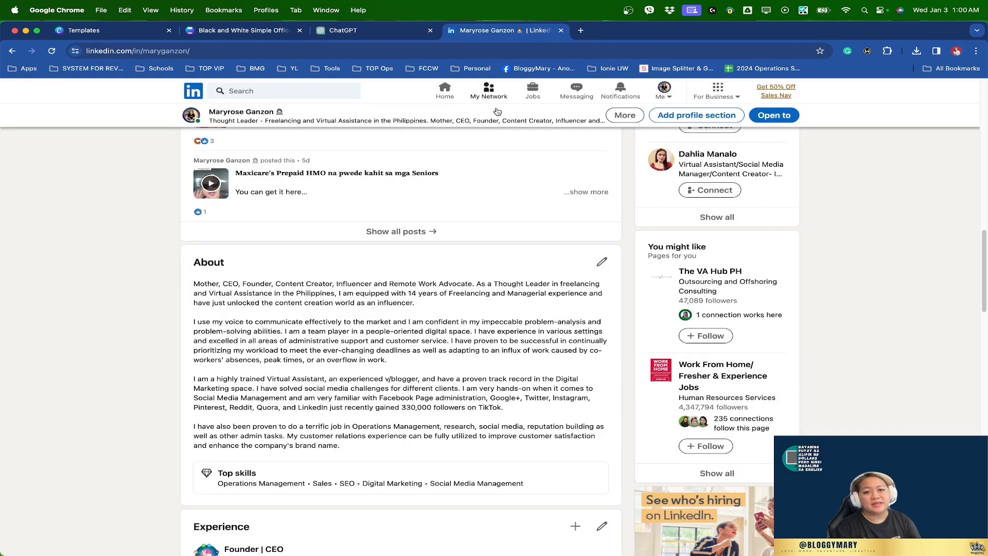
{"action": "left_click", "coordinate": [363, 32]}
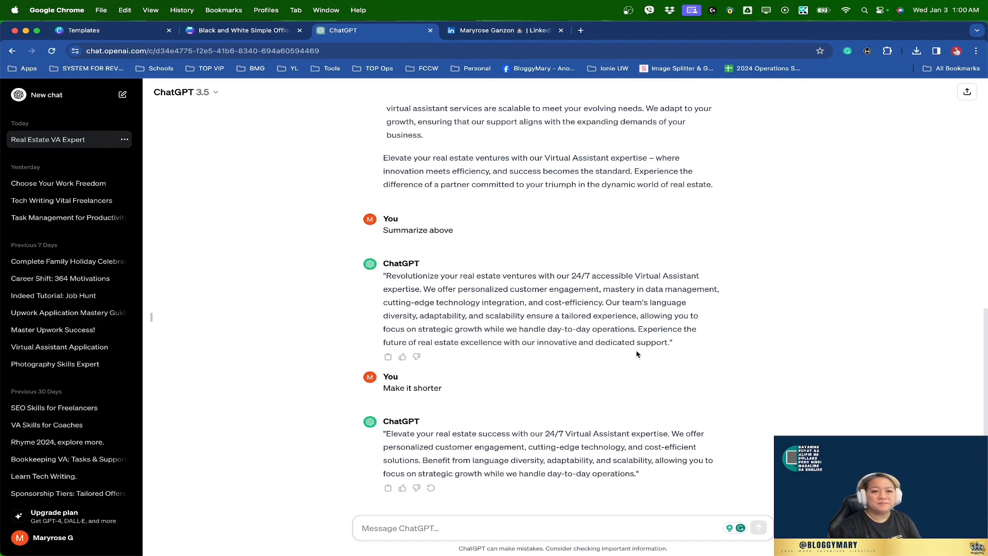
Step: Discard the unfinished 'Create an about section' message draft
{"action": "type", "text": "Create"}
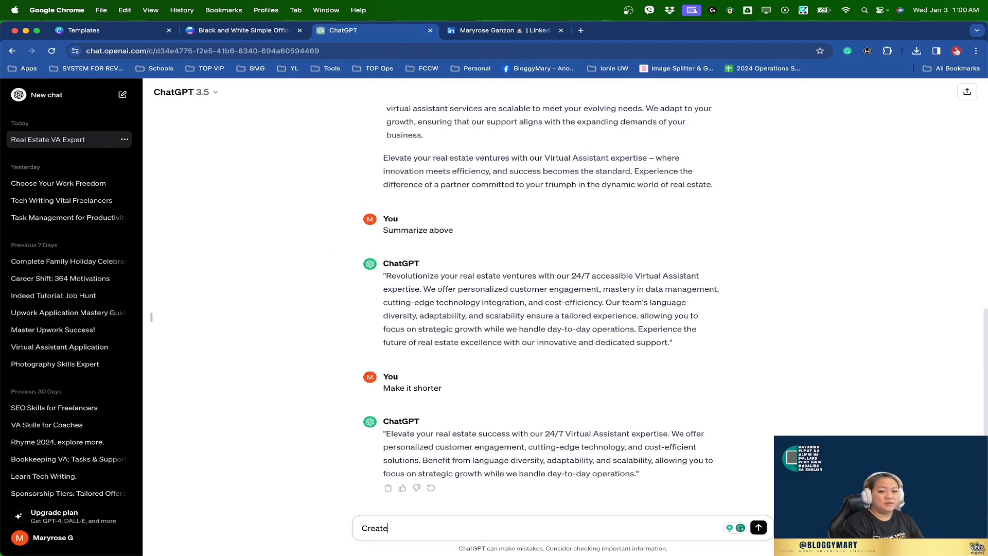
{"action": "type", "text": " an about"}
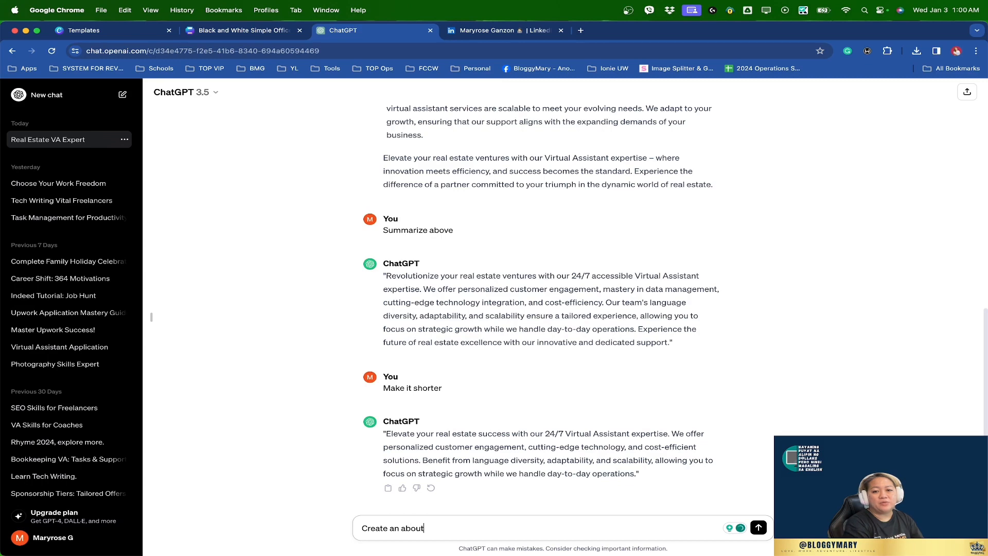
{"action": "type", "text": " section"}
{"action": "key", "text": "super+a"}
{"action": "key", "text": "BackSpace"}
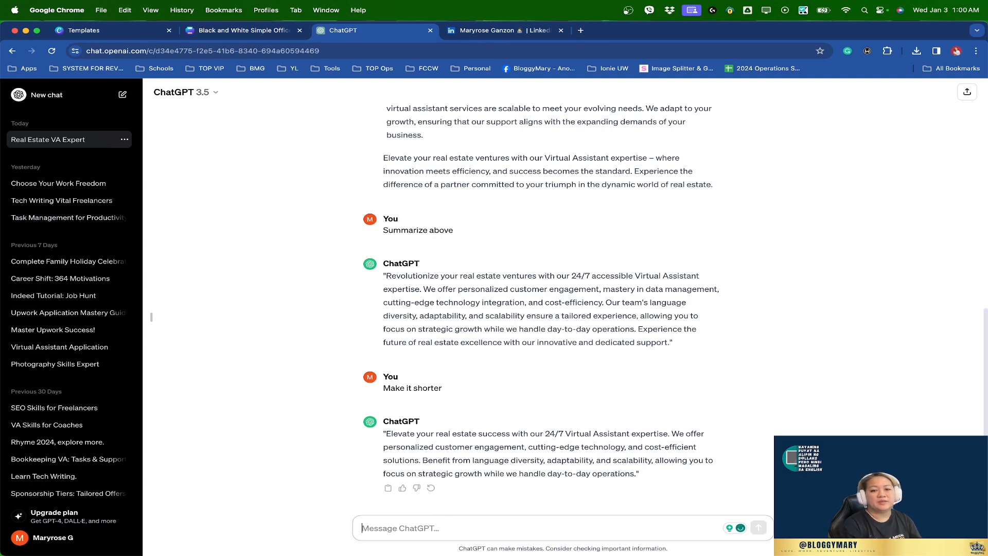
Step: Change the first prompt from 'unique value proposition' to 'an about section' and resubmit it
{"action": "scroll", "coordinate": [610, 376], "scroll_direction": "up", "scroll_amount": 15}
{"action": "left_click", "coordinate": [426, 146]}
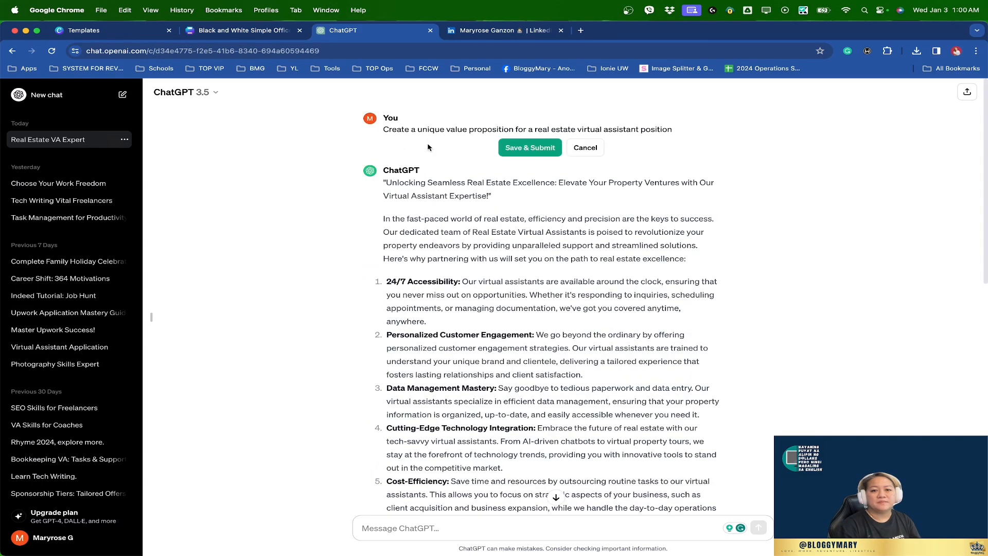
{"action": "left_click_drag", "start_coordinate": [418, 131], "coordinate": [513, 128]}
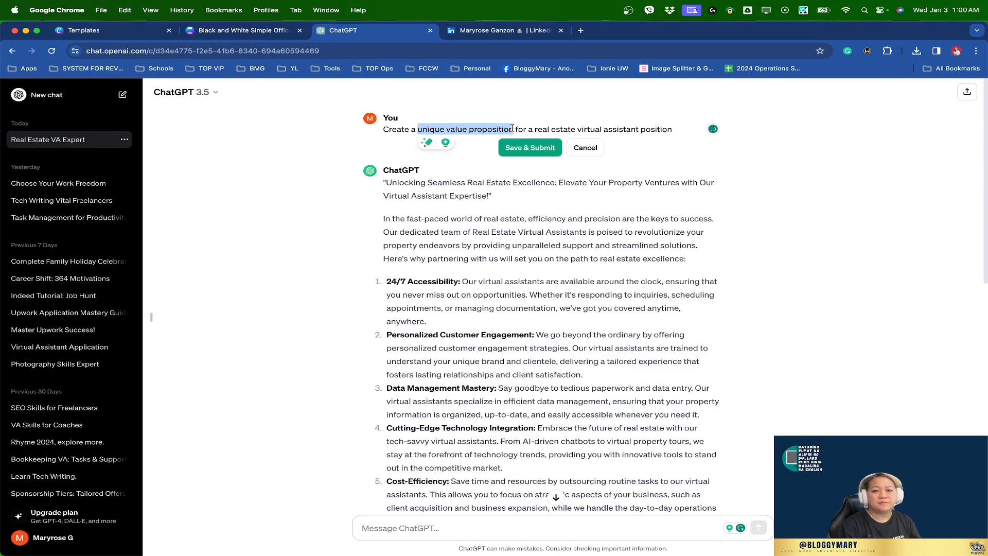
{"action": "key", "text": "BackSpace"}
{"action": "key", "text": "BackSpace"}
{"action": "type", "text": "n about"}
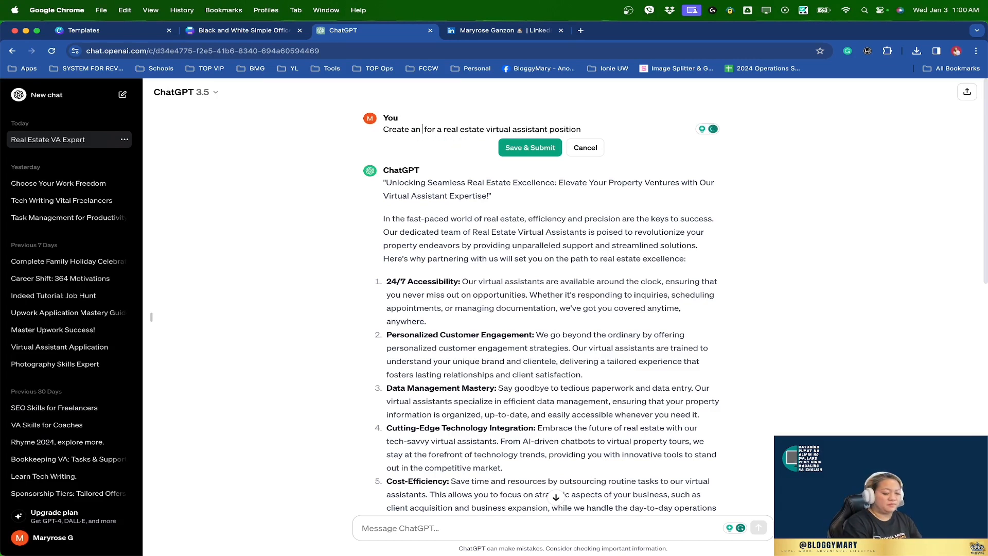
{"action": "type", "text": " section"}
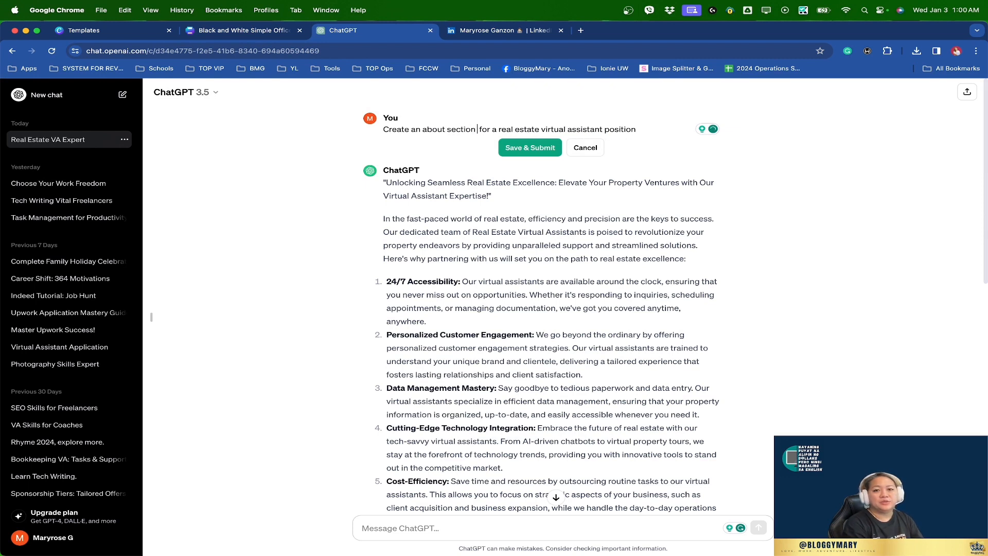
{"action": "left_click", "coordinate": [528, 153]}
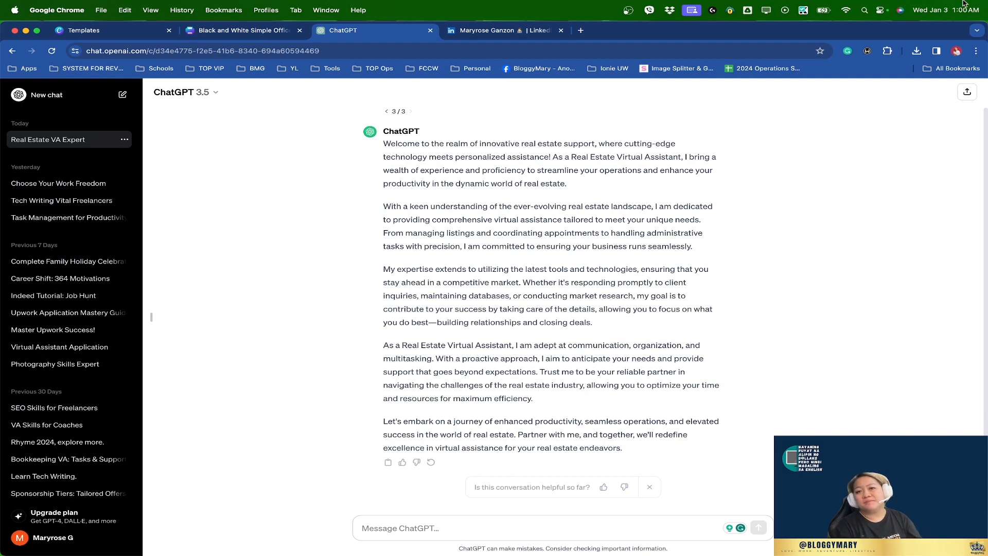
Step: Switch to the LinkedIn profile and scroll down to the Upwork experience entry
{"action": "left_click", "coordinate": [528, 40]}
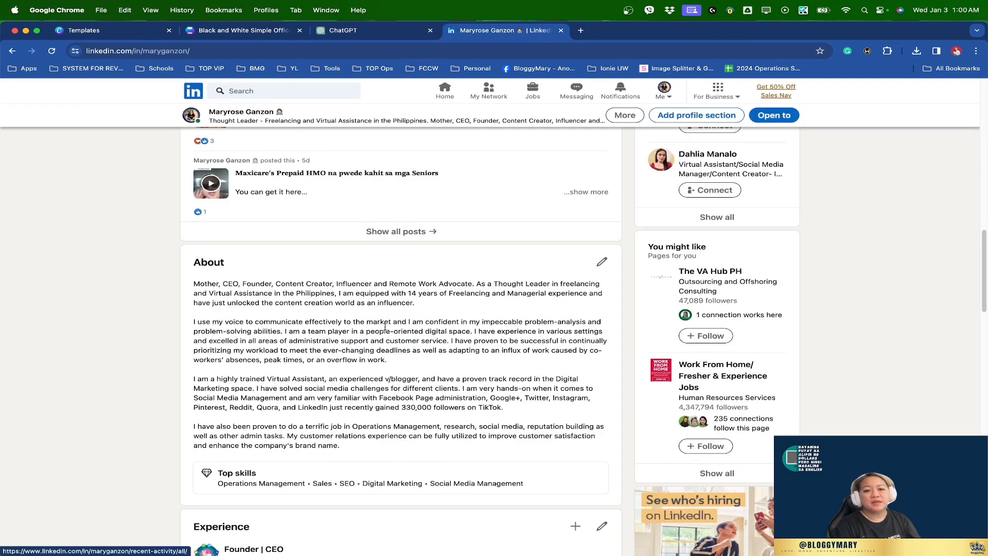
{"action": "scroll", "coordinate": [501, 286], "scroll_direction": "down", "scroll_amount": 3}
{"action": "scroll", "coordinate": [501, 286], "scroll_direction": "down", "scroll_amount": 2}
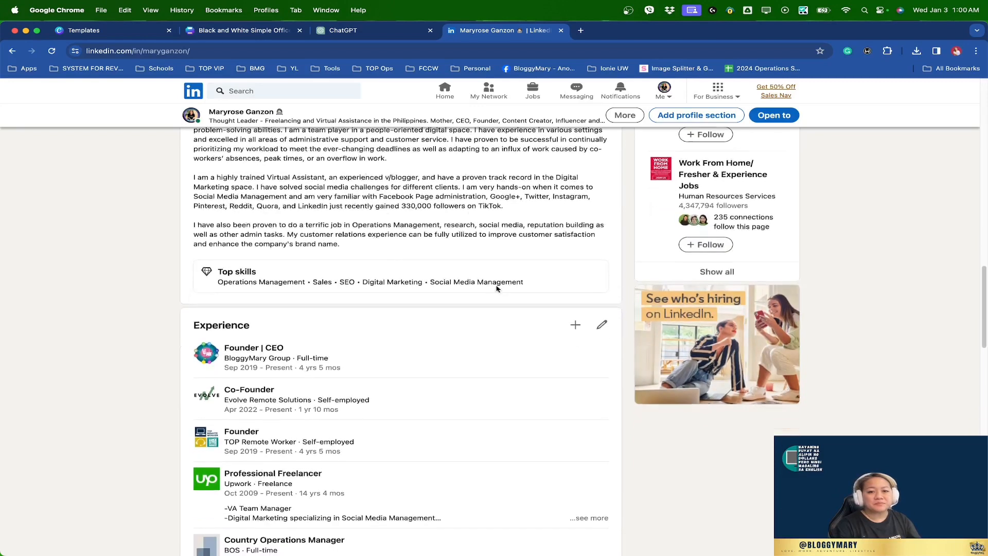
{"action": "scroll", "coordinate": [384, 304], "scroll_direction": "down", "scroll_amount": 2}
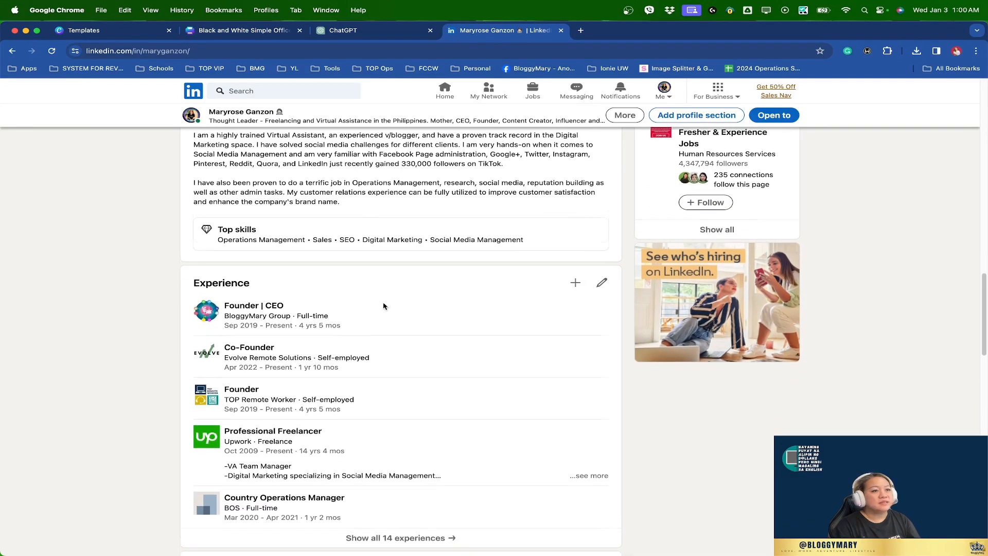
{"action": "scroll", "coordinate": [381, 363], "scroll_direction": "down", "scroll_amount": 1}
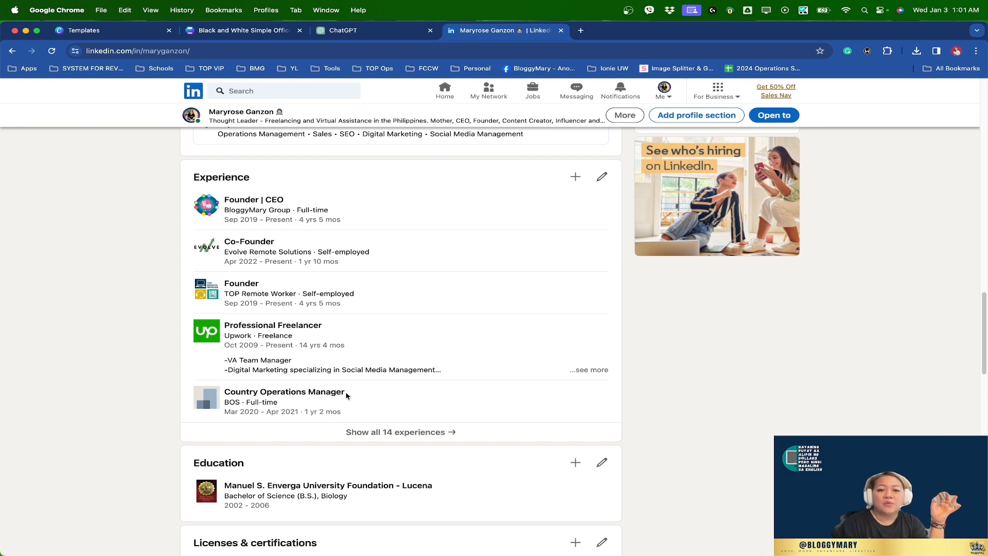
Step: Expand the full Upwork experience description and scroll through the rest of the profile
{"action": "left_click", "coordinate": [596, 373]}
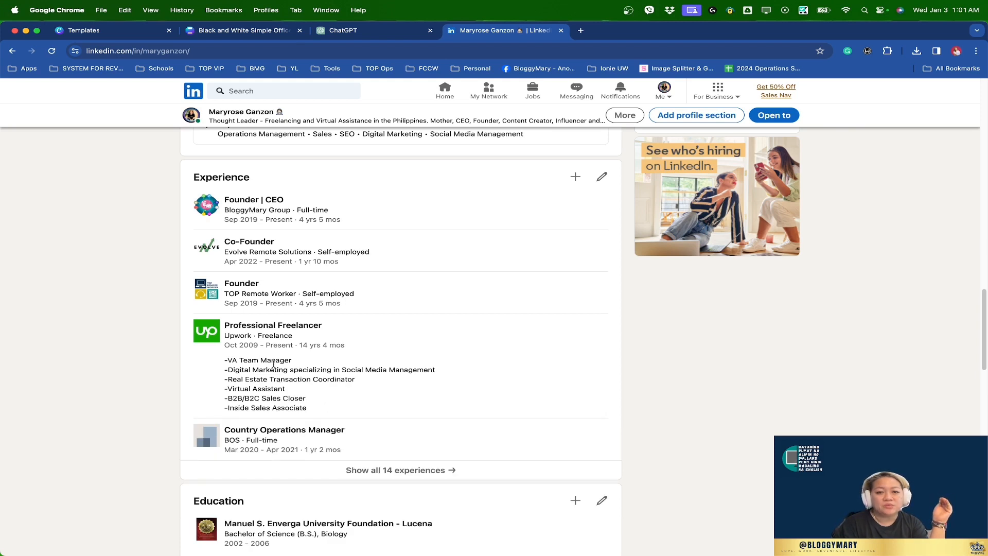
{"action": "left_click_drag", "start_coordinate": [332, 412], "coordinate": [234, 361]}
{"action": "left_click", "coordinate": [234, 362]}
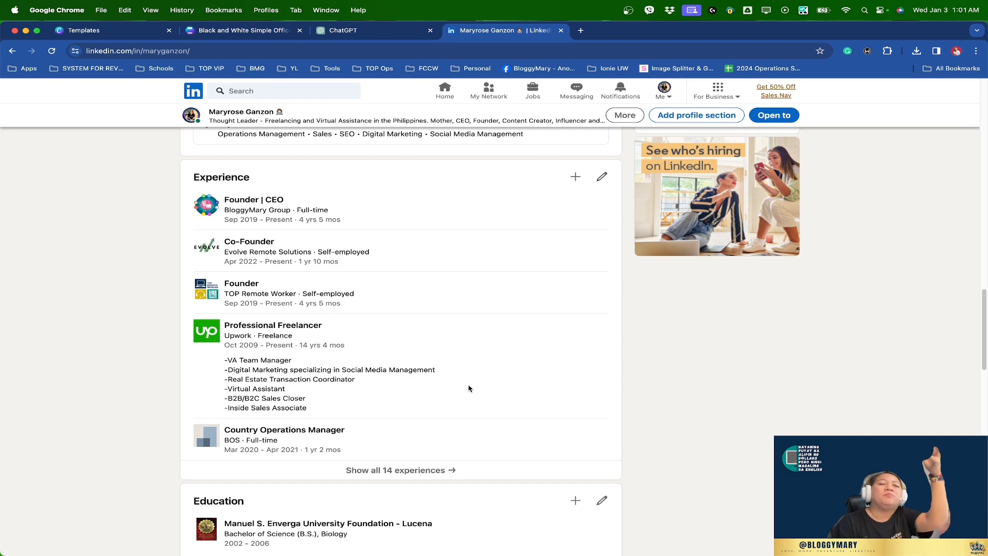
{"action": "scroll", "coordinate": [468, 388], "scroll_direction": "down", "scroll_amount": 5}
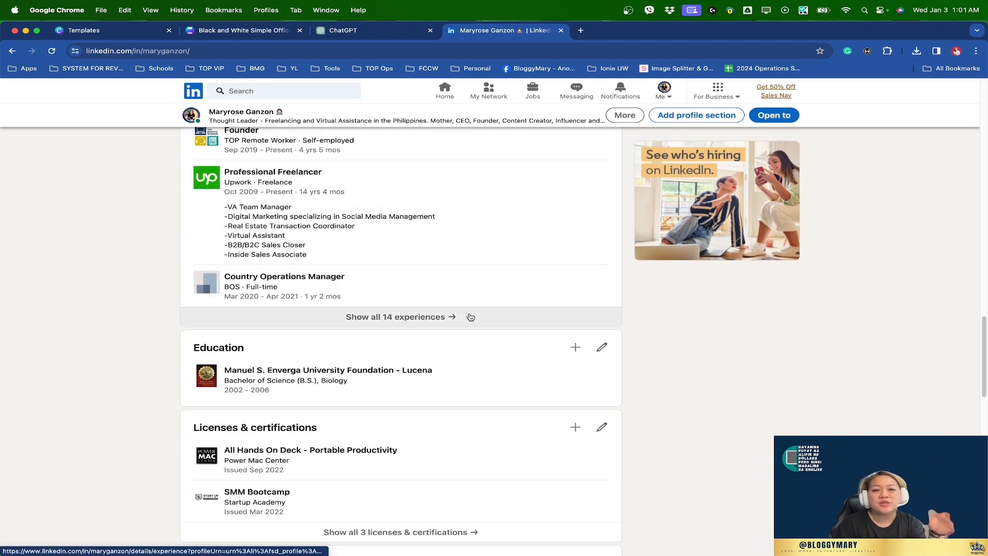
{"action": "scroll", "coordinate": [463, 331], "scroll_direction": "down", "scroll_amount": 3}
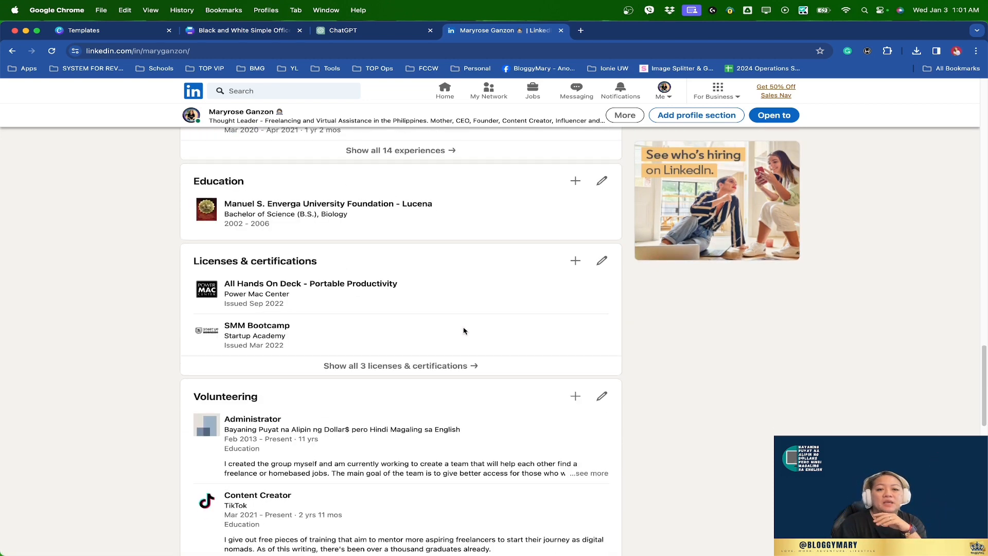
{"action": "scroll", "coordinate": [463, 331], "scroll_direction": "up", "scroll_amount": 1}
{"action": "scroll", "coordinate": [464, 331], "scroll_direction": "down", "scroll_amount": 1}
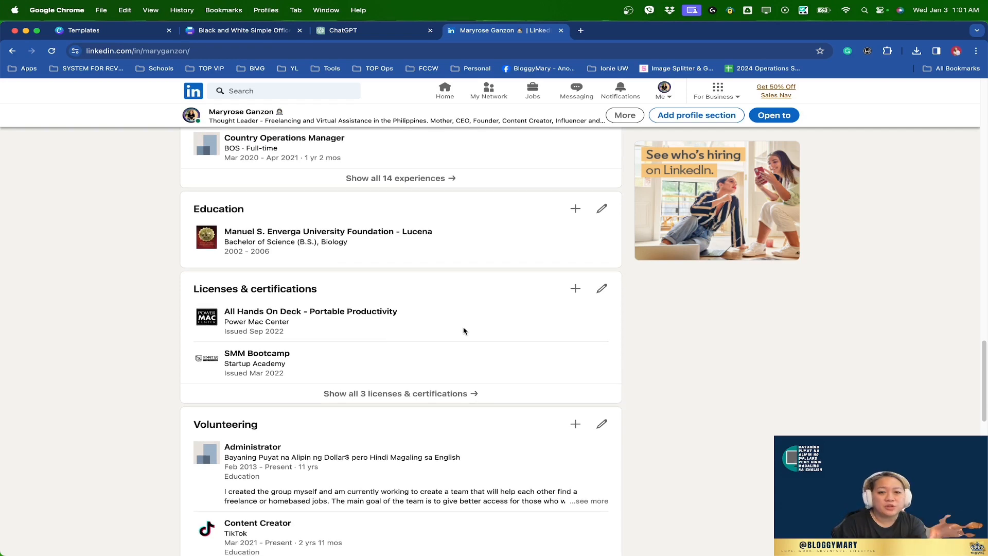
{"action": "scroll", "coordinate": [464, 331], "scroll_direction": "down", "scroll_amount": 2}
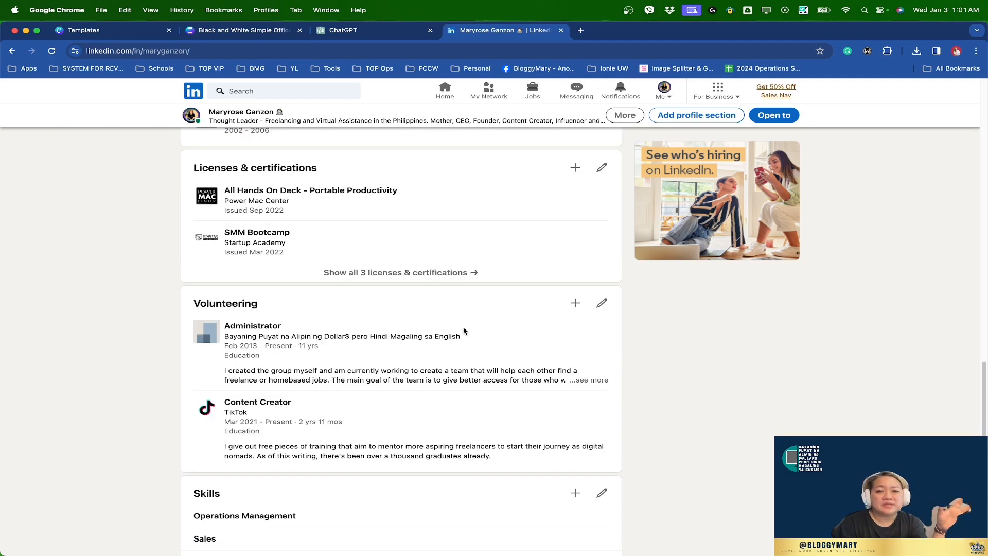
{"action": "scroll", "coordinate": [463, 331], "scroll_direction": "down", "scroll_amount": 5}
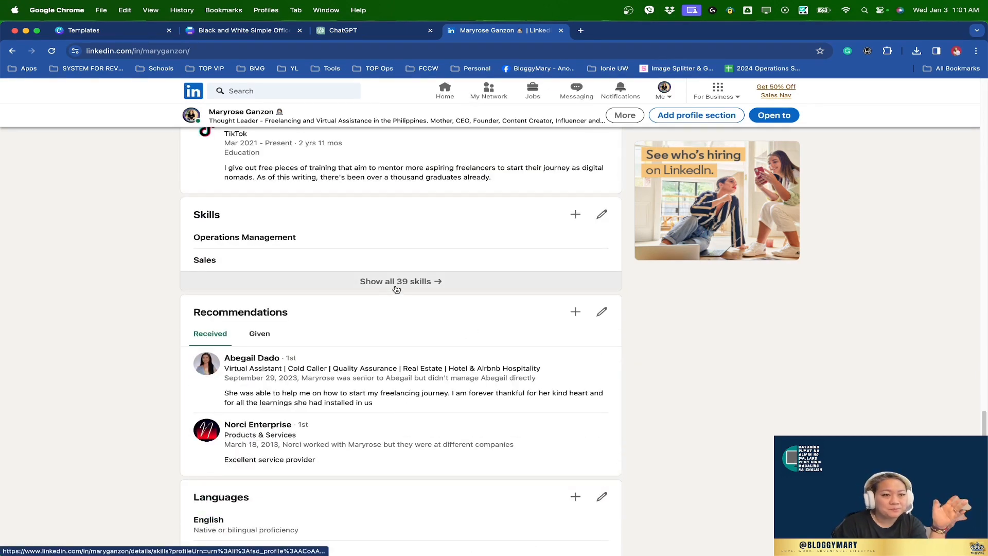
{"action": "scroll", "coordinate": [482, 442], "scroll_direction": "down", "scroll_amount": 6}
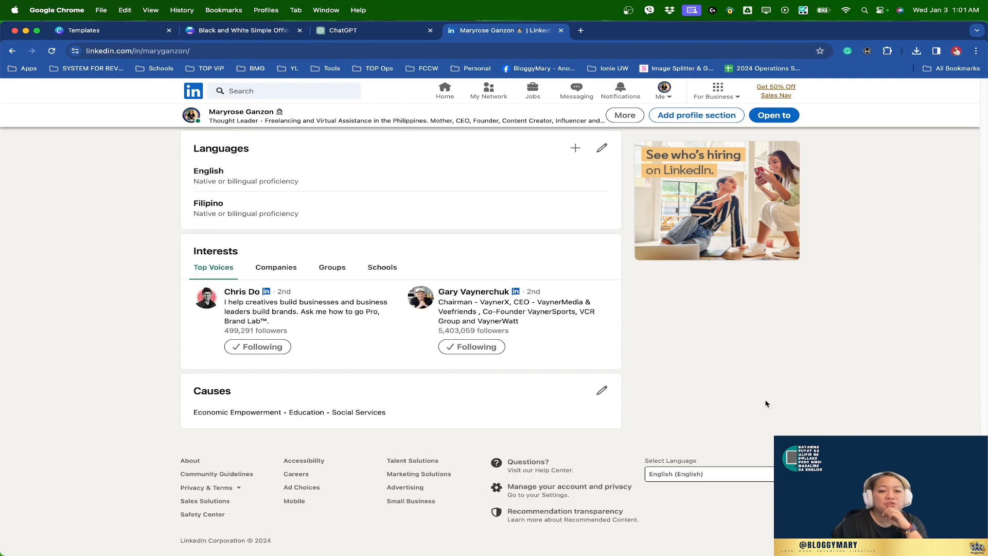
{"action": "scroll", "coordinate": [792, 386], "scroll_direction": "up", "scroll_amount": 15}
{"action": "scroll", "coordinate": [792, 386], "scroll_direction": "up", "scroll_amount": 8}
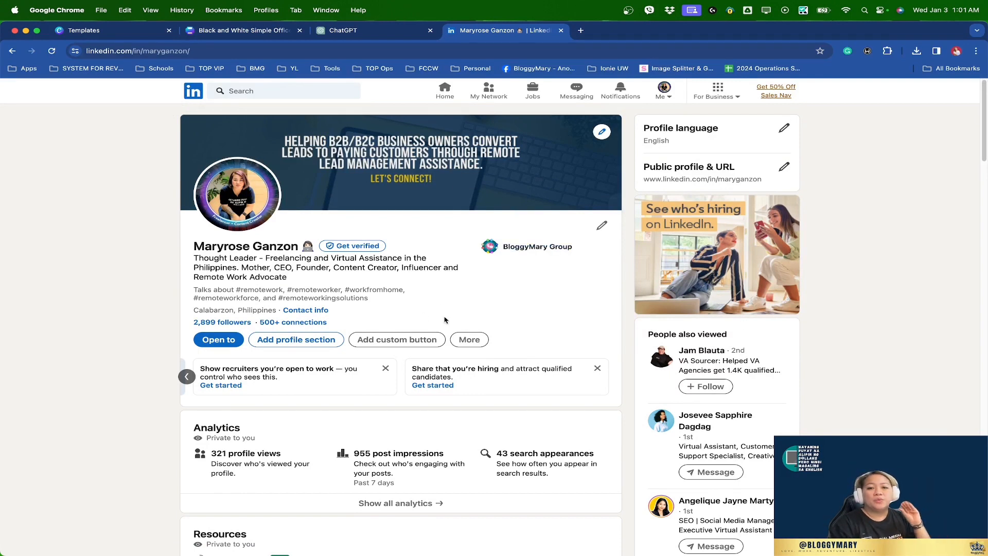
Step: Open Build a resume from the profile's More menu and delete the first saved resume
{"action": "left_click", "coordinate": [465, 341]}
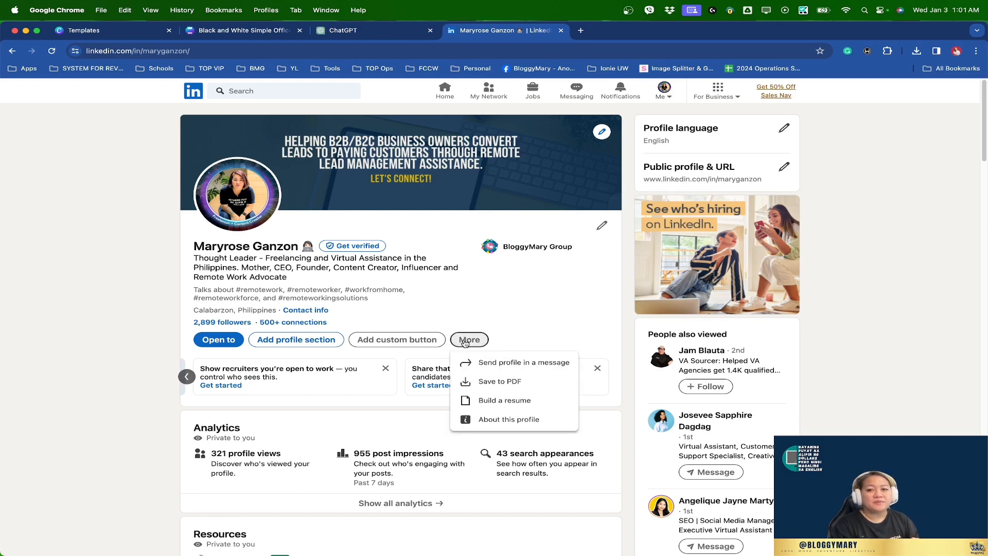
{"action": "left_click", "coordinate": [518, 405]}
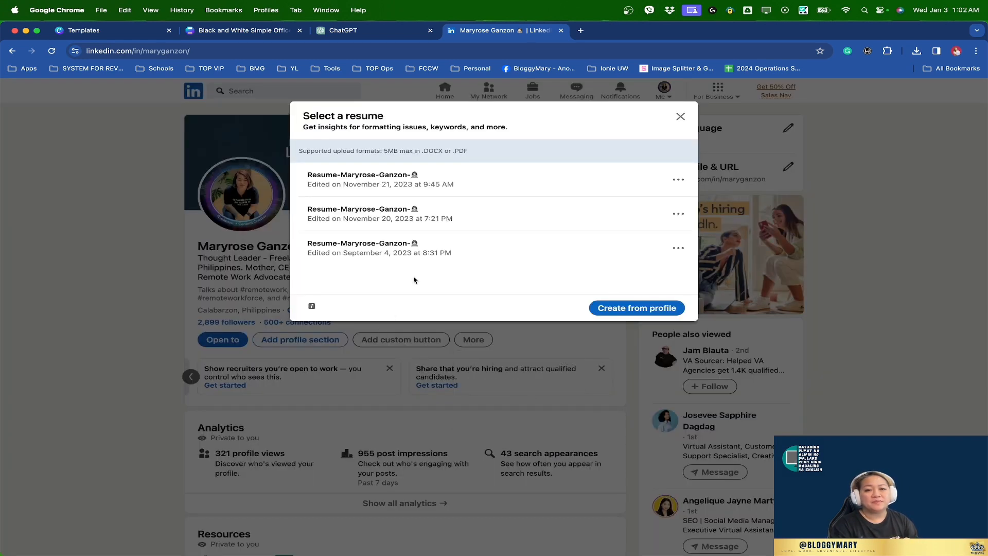
{"action": "left_click", "coordinate": [674, 179]}
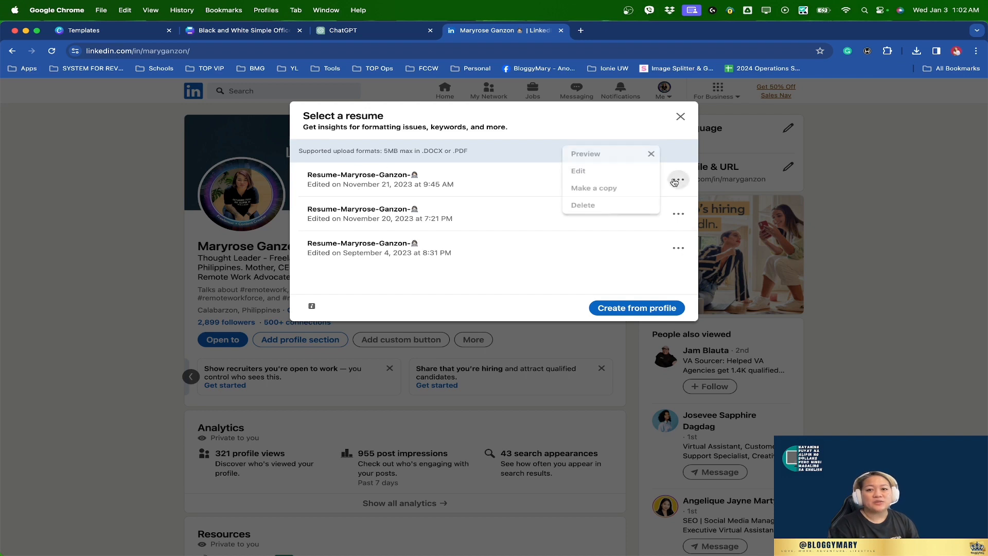
{"action": "left_click", "coordinate": [600, 204]}
{"action": "left_click", "coordinate": [556, 269]}
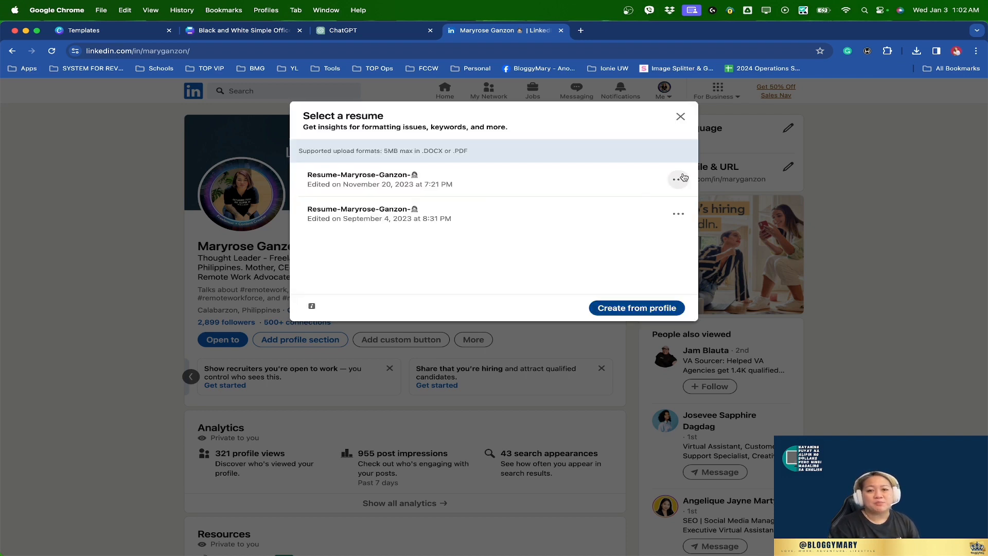
Step: Delete the remaining two saved resumes and create a new resume from the profile
{"action": "left_click", "coordinate": [679, 180]}
{"action": "left_click", "coordinate": [614, 204]}
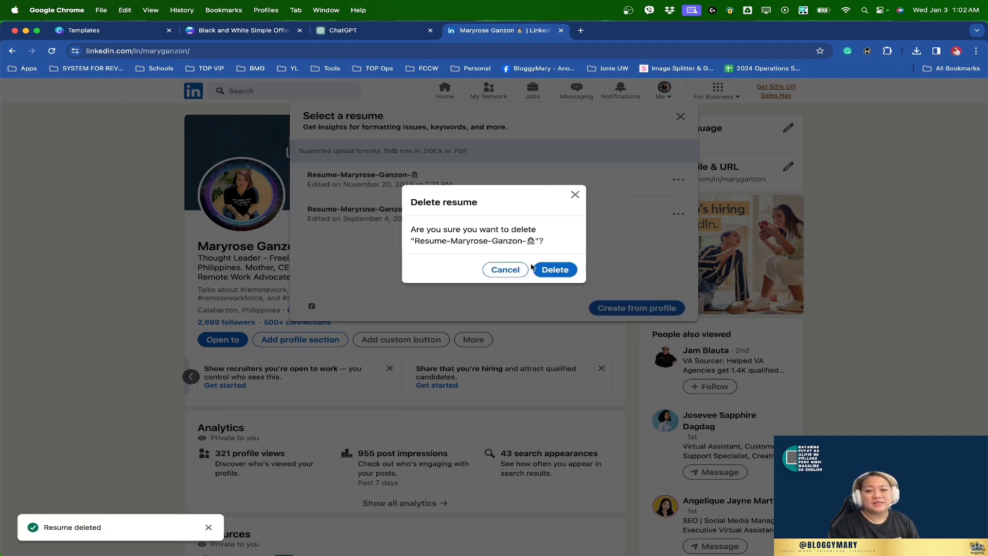
{"action": "left_click", "coordinate": [556, 270]}
{"action": "left_click", "coordinate": [679, 179]}
{"action": "left_click", "coordinate": [613, 204]}
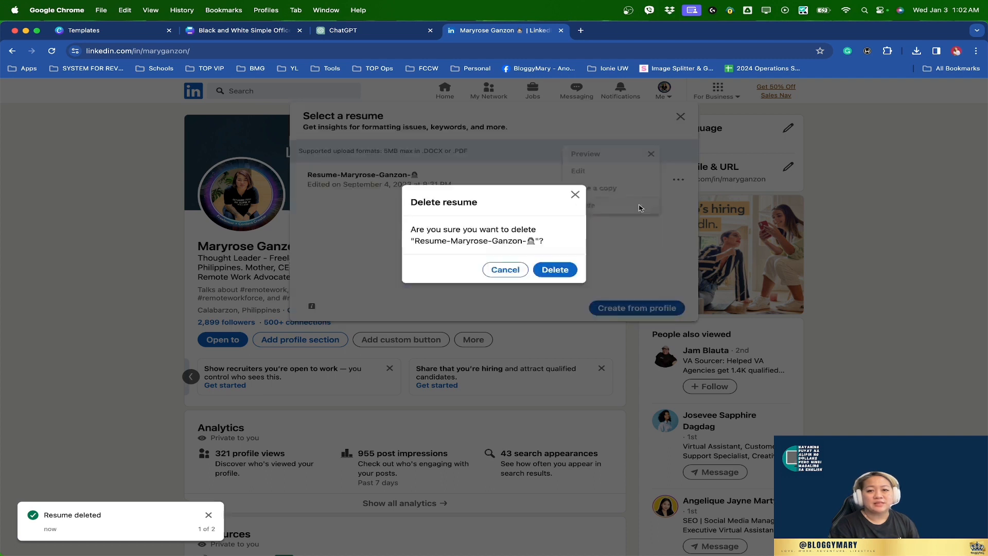
{"action": "left_click", "coordinate": [554, 271]}
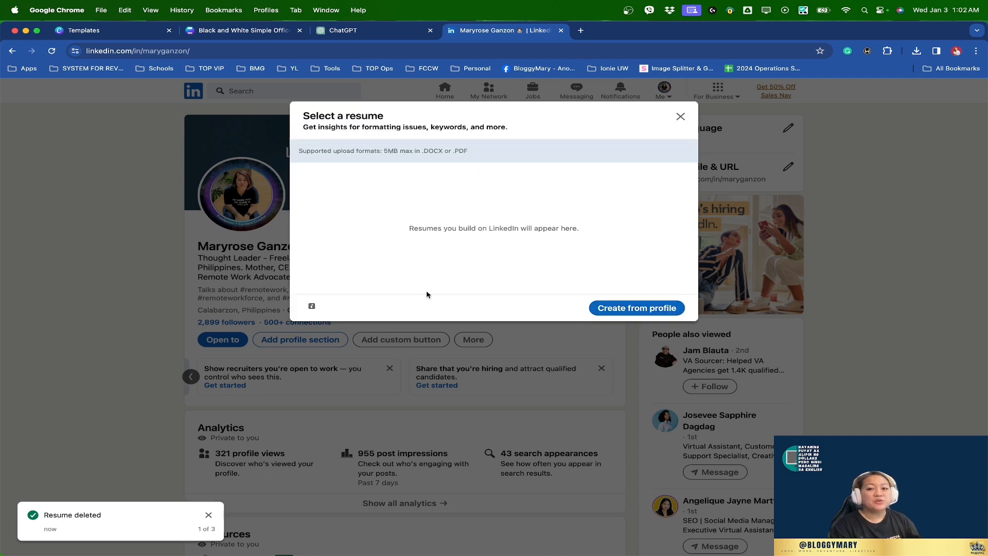
{"action": "left_click", "coordinate": [625, 308]}
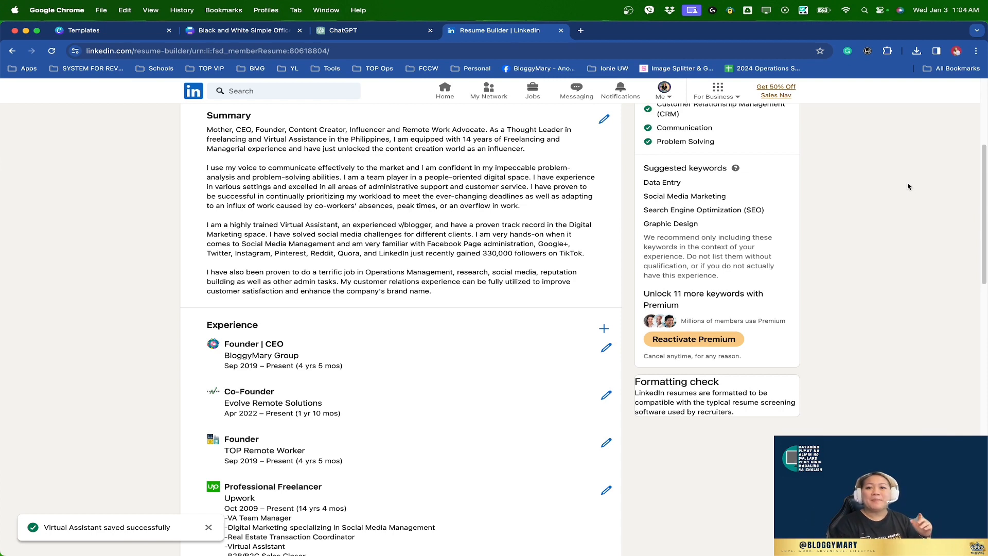
Step: Review the Communication and Problem Solving skills and suggested keywords, then switch back to the Canva resume
{"action": "left_click_drag", "start_coordinate": [736, 149], "coordinate": [644, 135]}
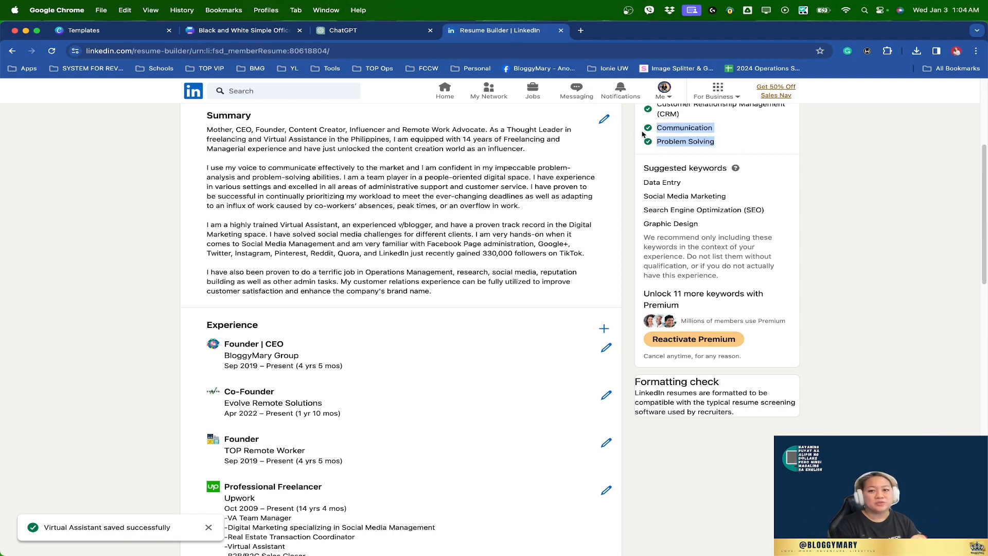
{"action": "left_click", "coordinate": [659, 182]}
{"action": "left_click_drag", "start_coordinate": [718, 229], "coordinate": [642, 180]}
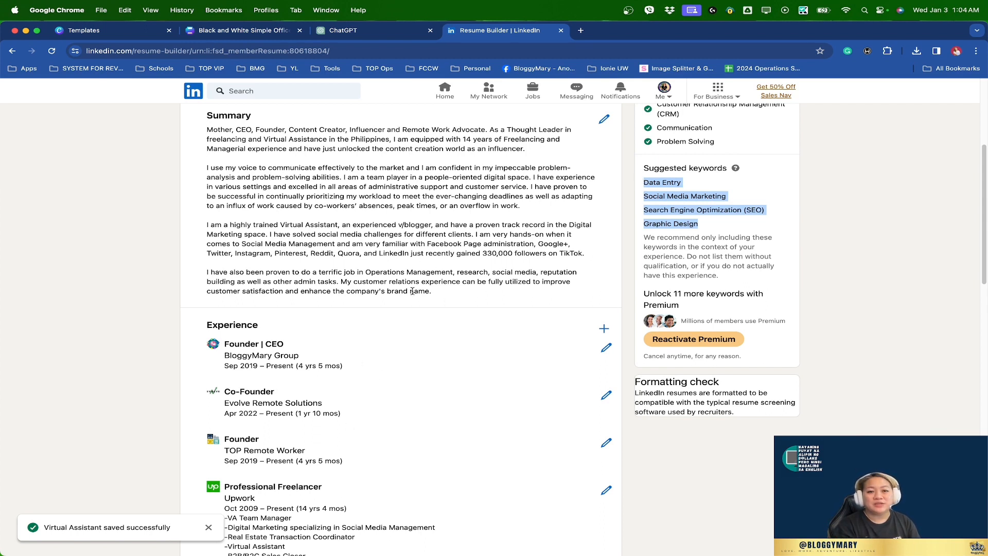
{"action": "left_click", "coordinate": [237, 27]}
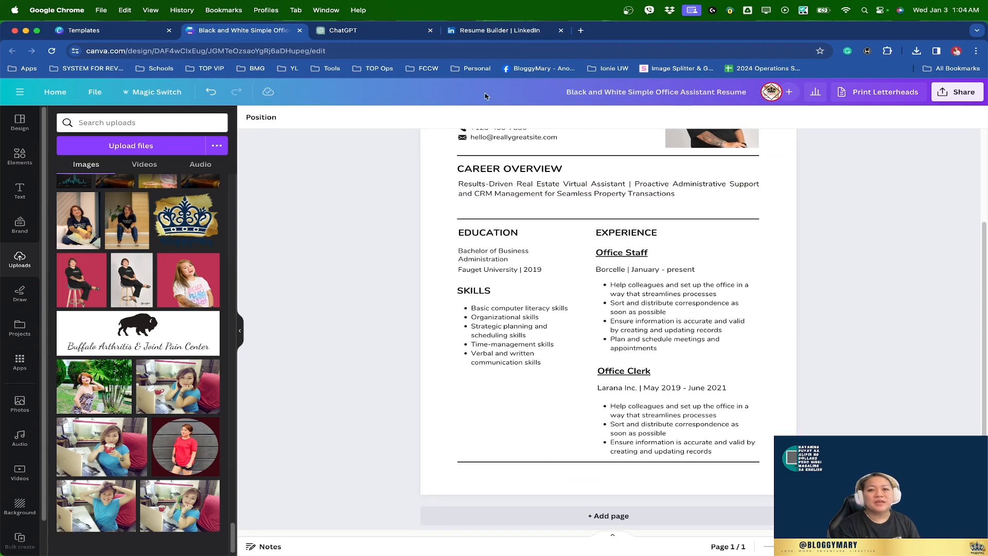
{"action": "left_click", "coordinate": [662, 314]}
{"action": "left_click", "coordinate": [663, 310]}
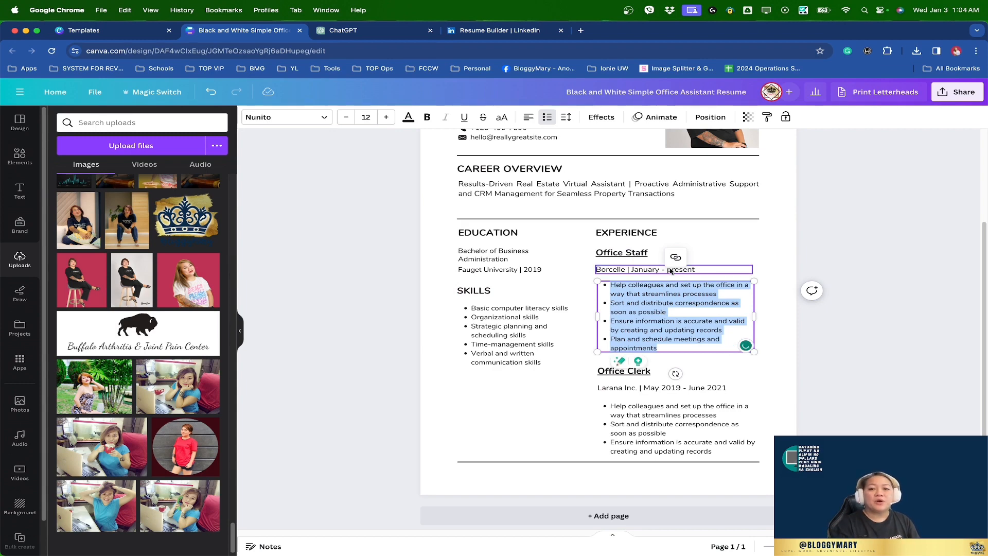
{"action": "left_click", "coordinate": [620, 252]}
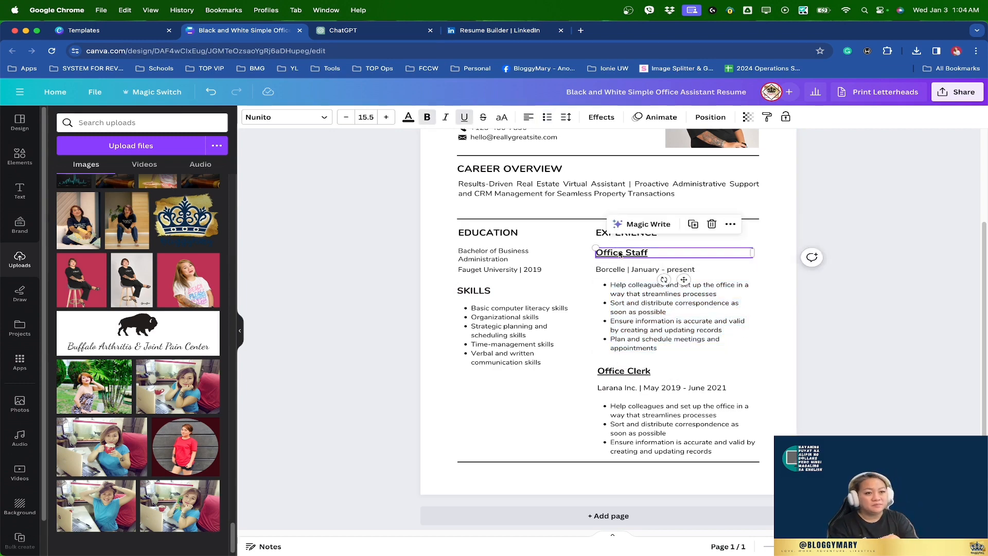
{"action": "left_click", "coordinate": [609, 272]}
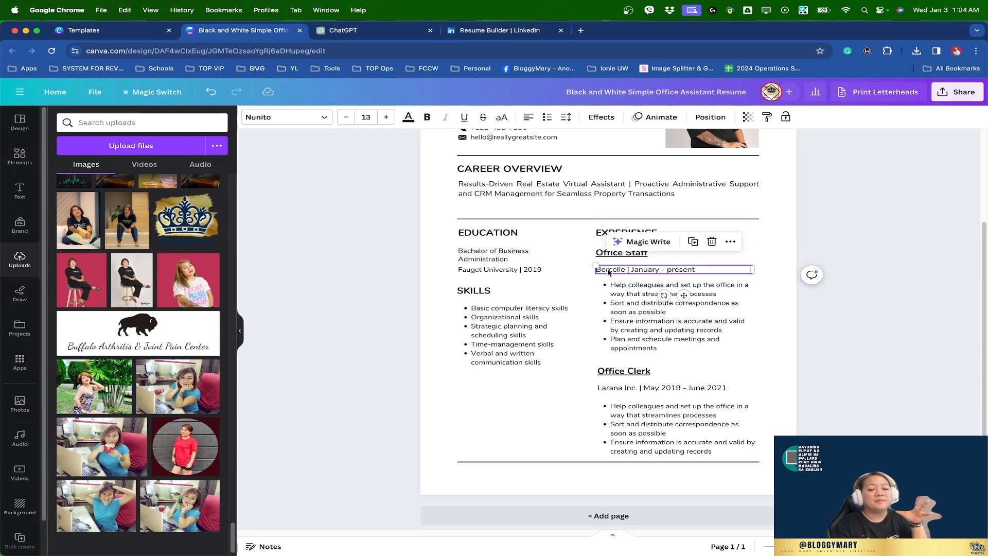
{"action": "left_click", "coordinate": [627, 306]}
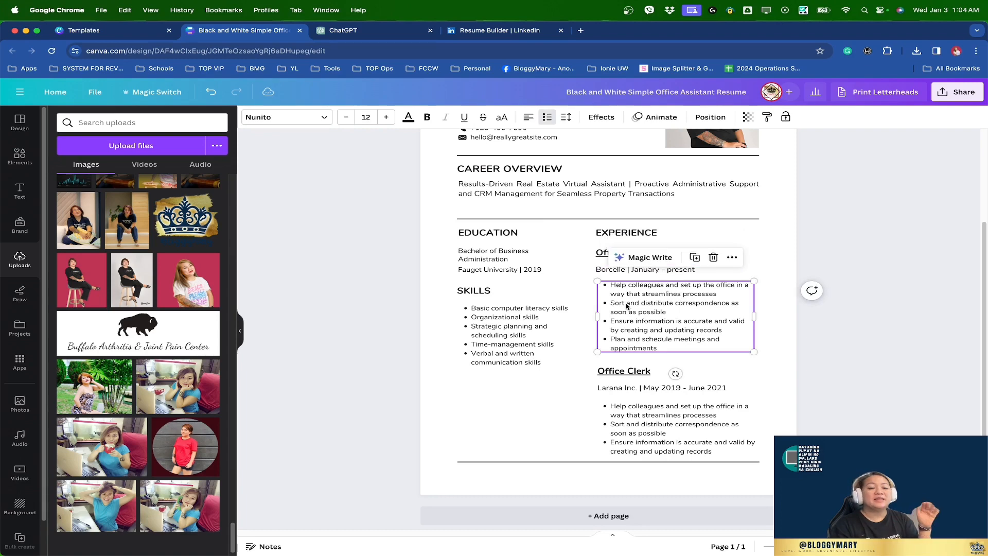
{"action": "left_click", "coordinate": [516, 34]}
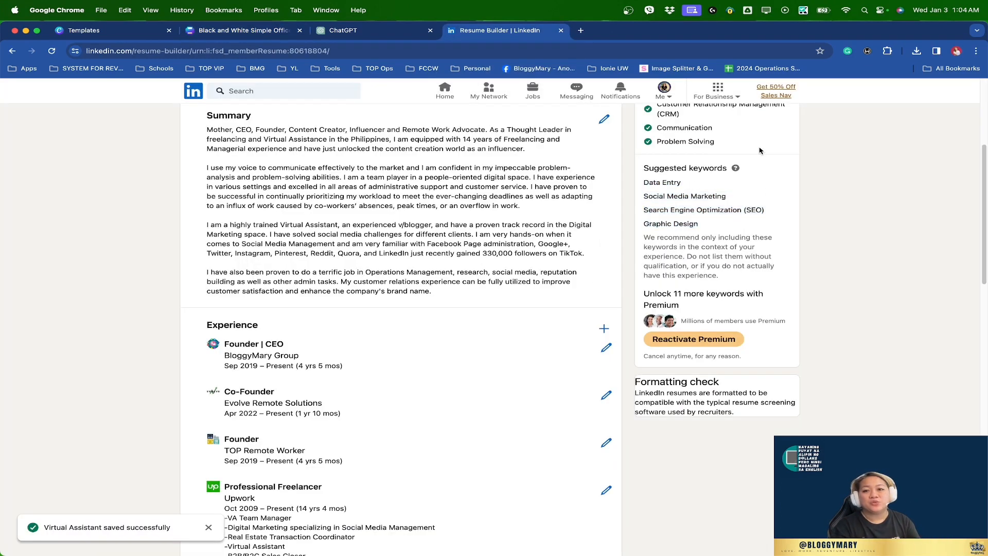
{"action": "left_click_drag", "start_coordinate": [752, 150], "coordinate": [653, 120]}
{"action": "left_click_drag", "start_coordinate": [708, 230], "coordinate": [643, 181]}
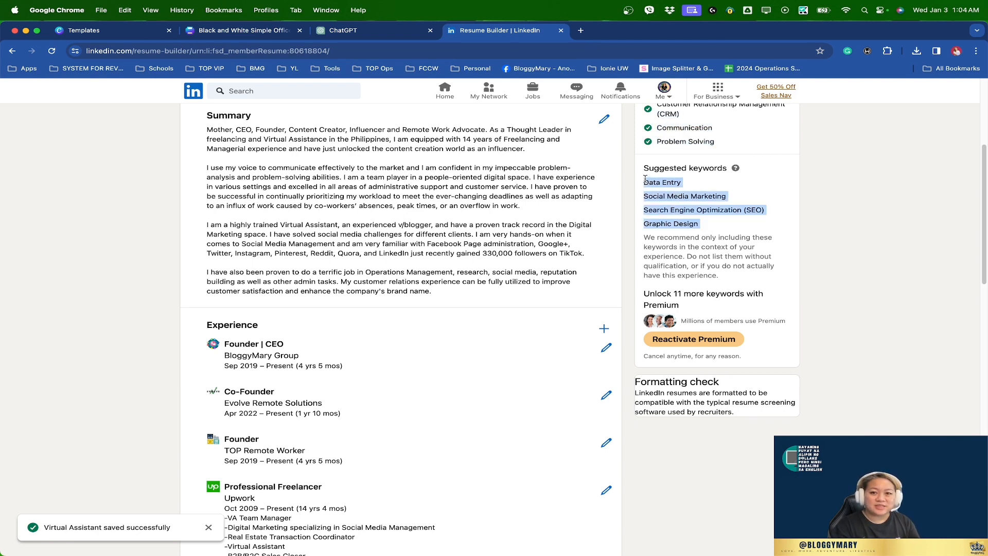
{"action": "left_click", "coordinate": [244, 30]}
{"action": "left_click", "coordinate": [894, 395]}
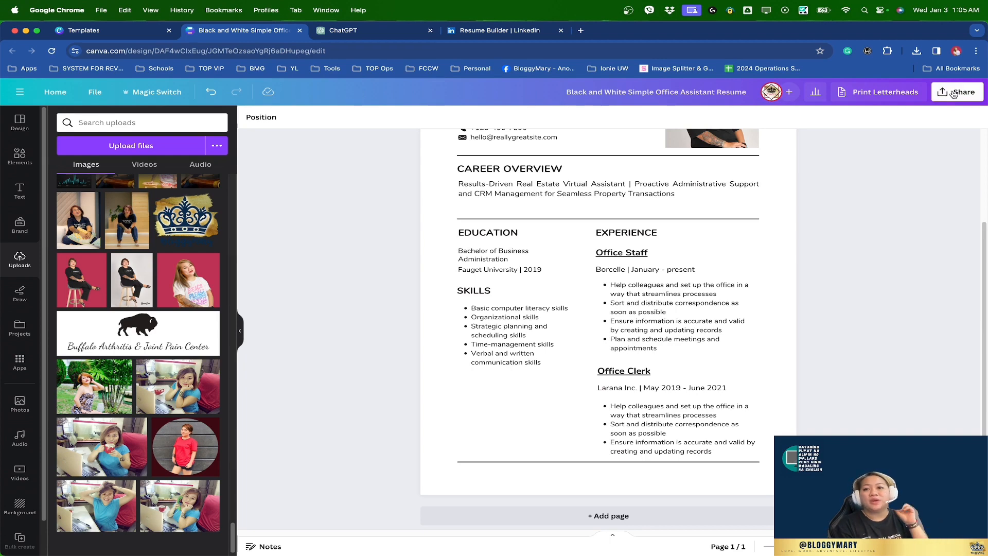
Step: Convert the Canva resume into a website design from the Share menu, then resume editing
{"action": "left_click", "coordinate": [954, 94]}
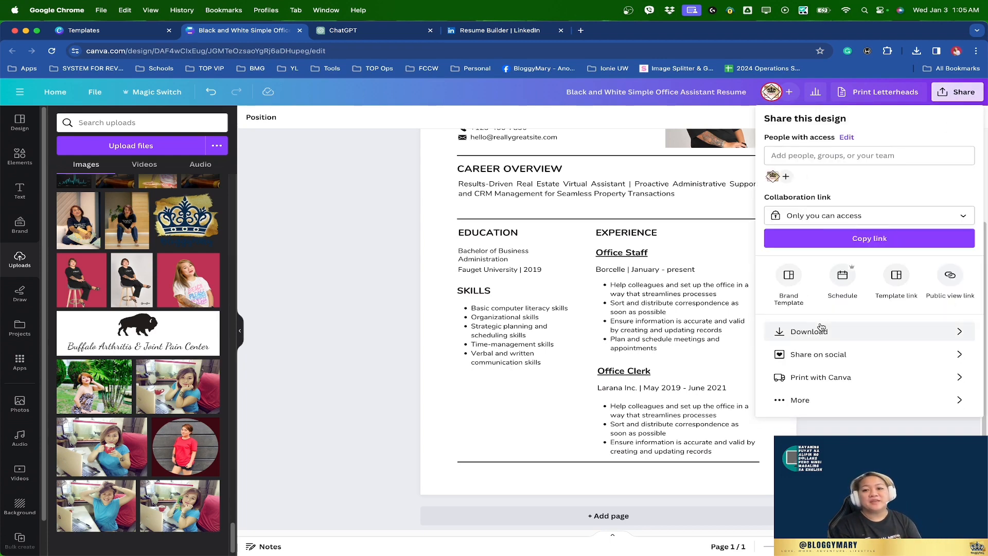
{"action": "left_click", "coordinate": [810, 399]}
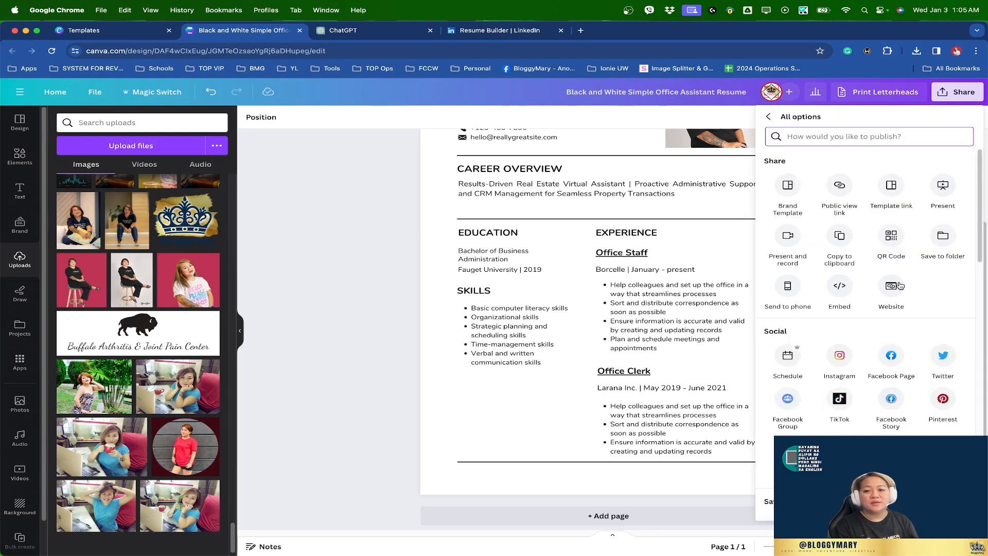
{"action": "scroll", "coordinate": [885, 292], "scroll_direction": "down", "scroll_amount": 2}
{"action": "scroll", "coordinate": [884, 293], "scroll_direction": "down", "scroll_amount": 15}
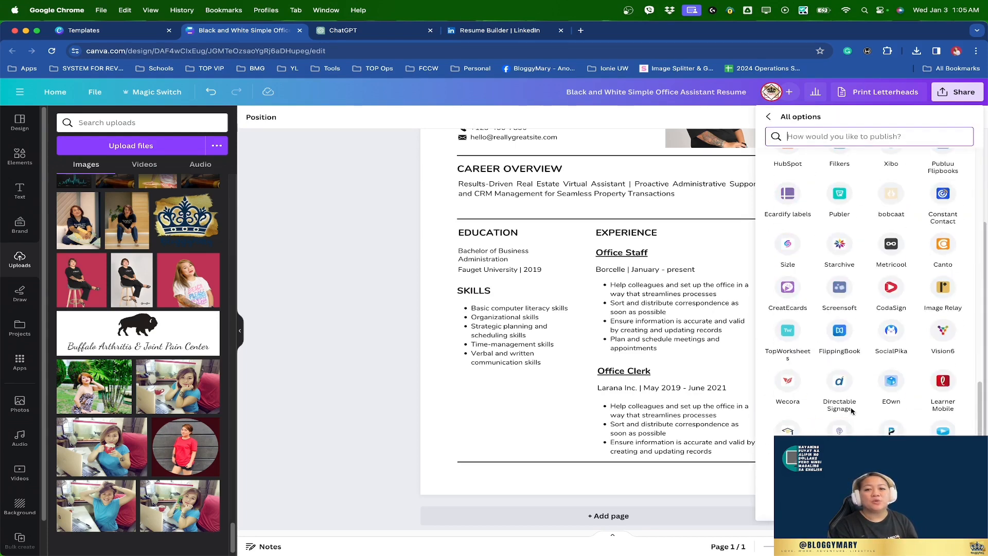
{"action": "scroll", "coordinate": [862, 360], "scroll_direction": "up", "scroll_amount": 20}
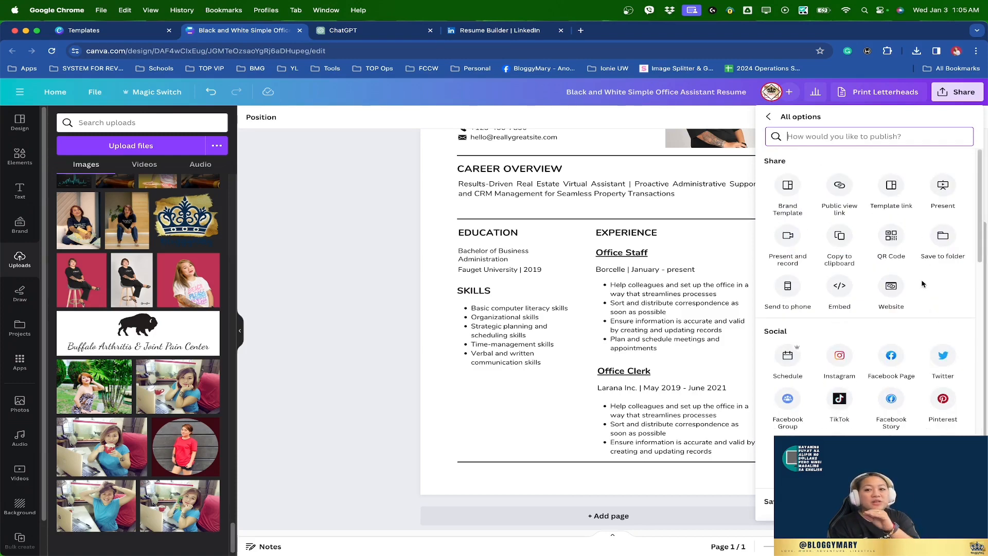
{"action": "left_click", "coordinate": [896, 290]}
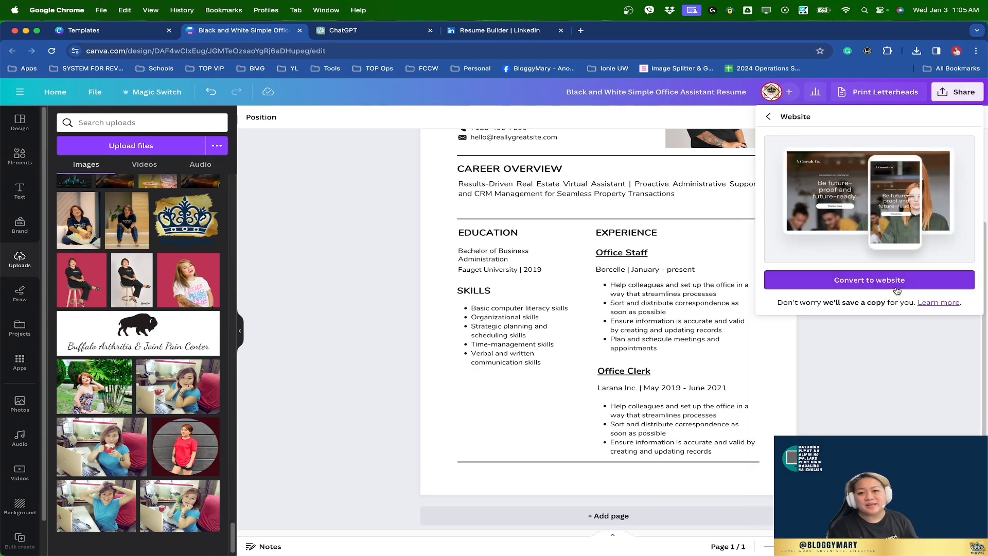
{"action": "left_click", "coordinate": [832, 283]}
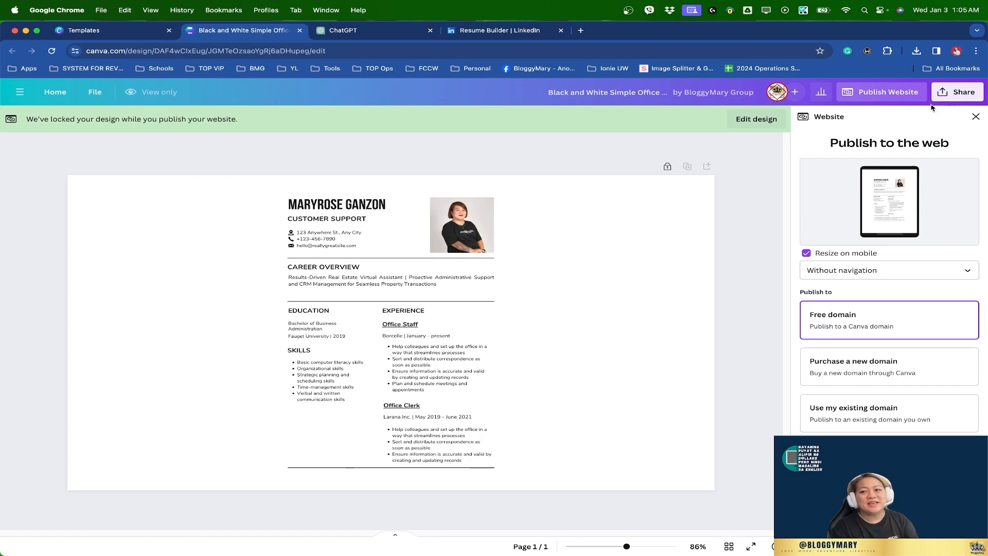
{"action": "left_click", "coordinate": [976, 117]}
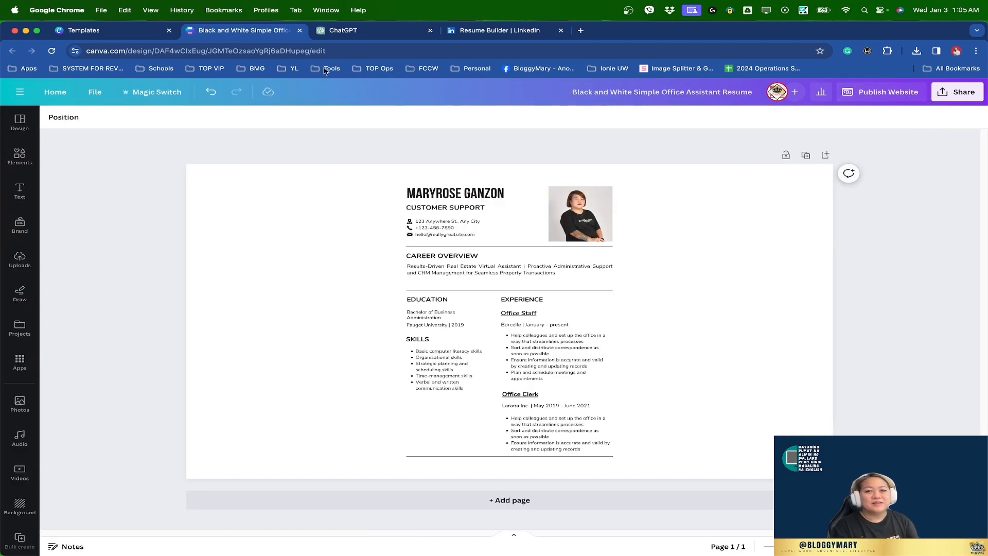
Step: Undo the website conversion, present the resume full screen, then return to the Share options
{"action": "left_click", "coordinate": [211, 92]}
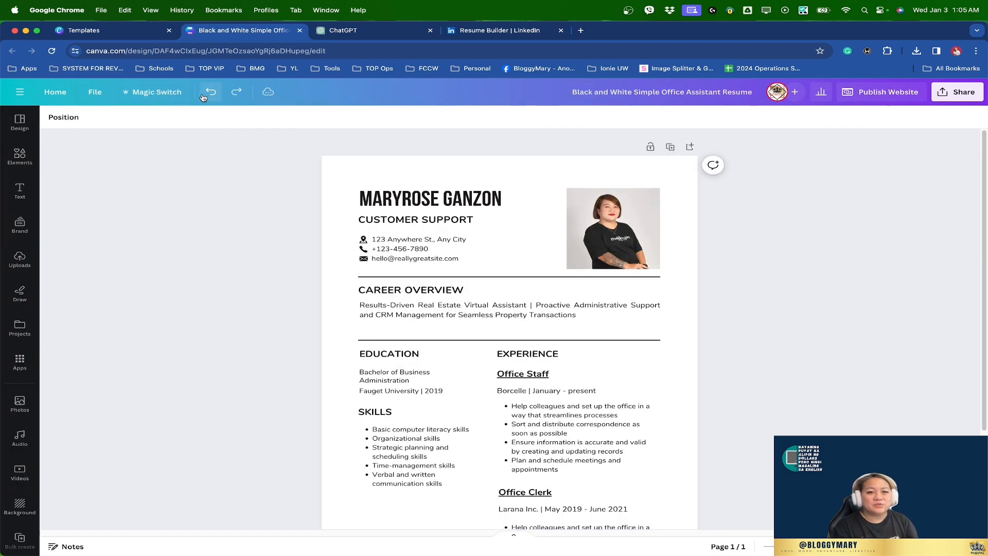
{"action": "left_click", "coordinate": [952, 95]}
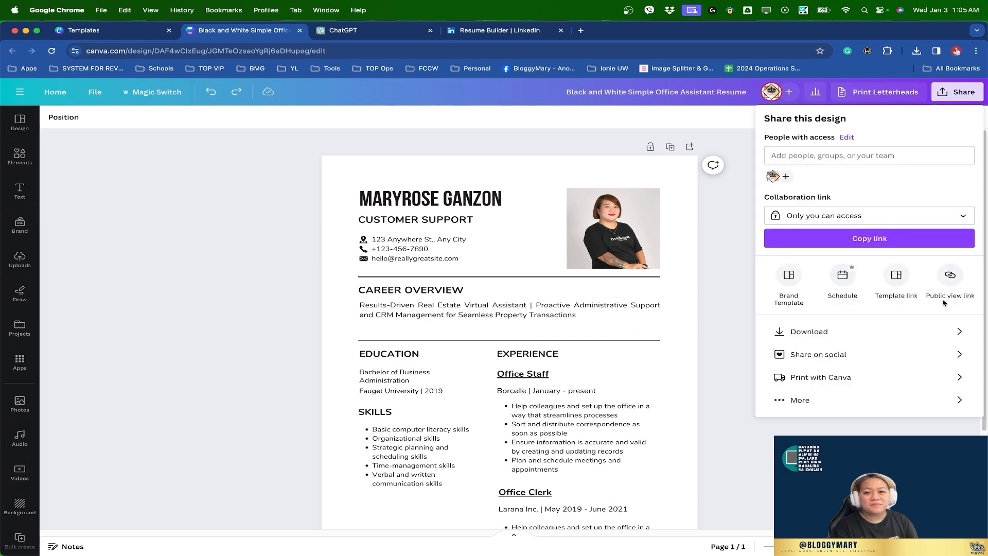
{"action": "left_click", "coordinate": [835, 407]}
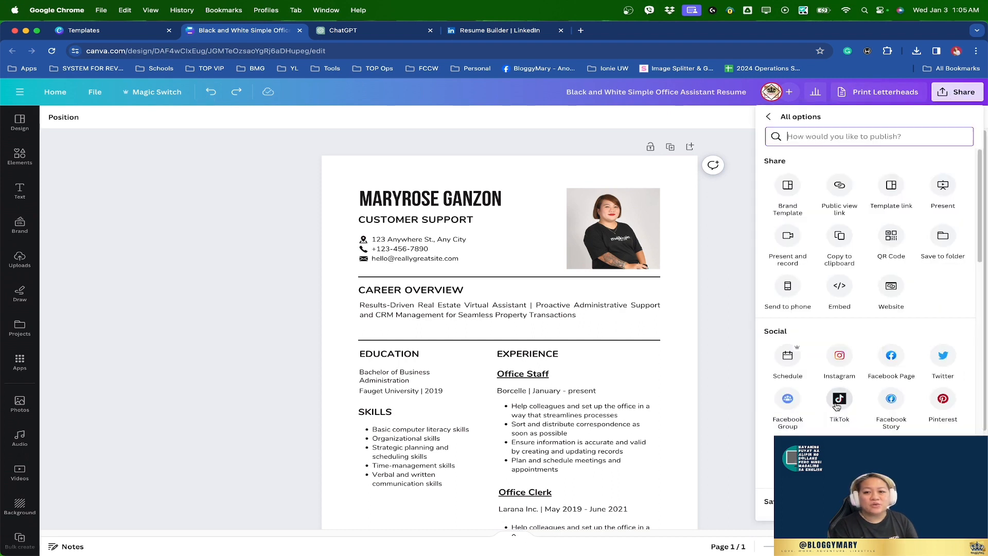
{"action": "left_click", "coordinate": [943, 187]}
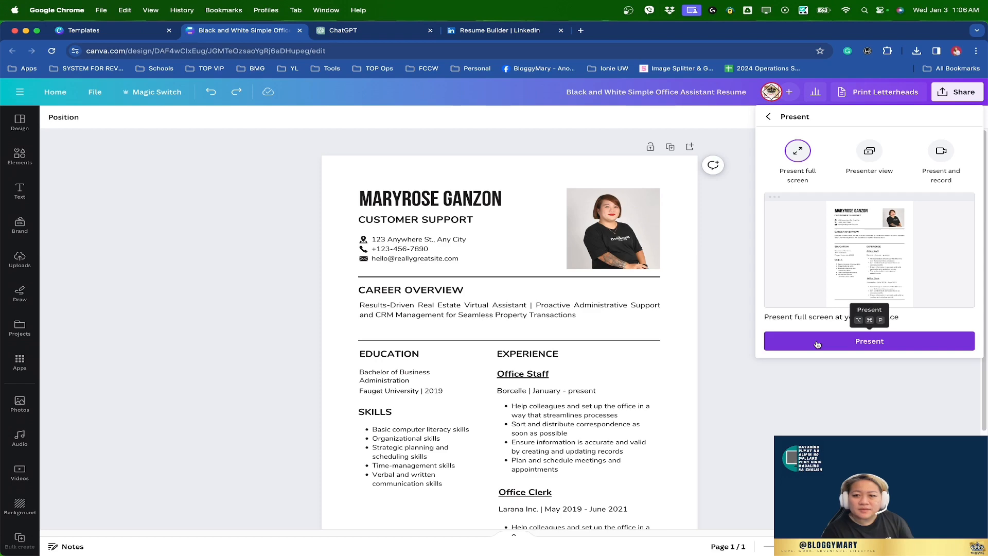
{"action": "left_click", "coordinate": [818, 344]}
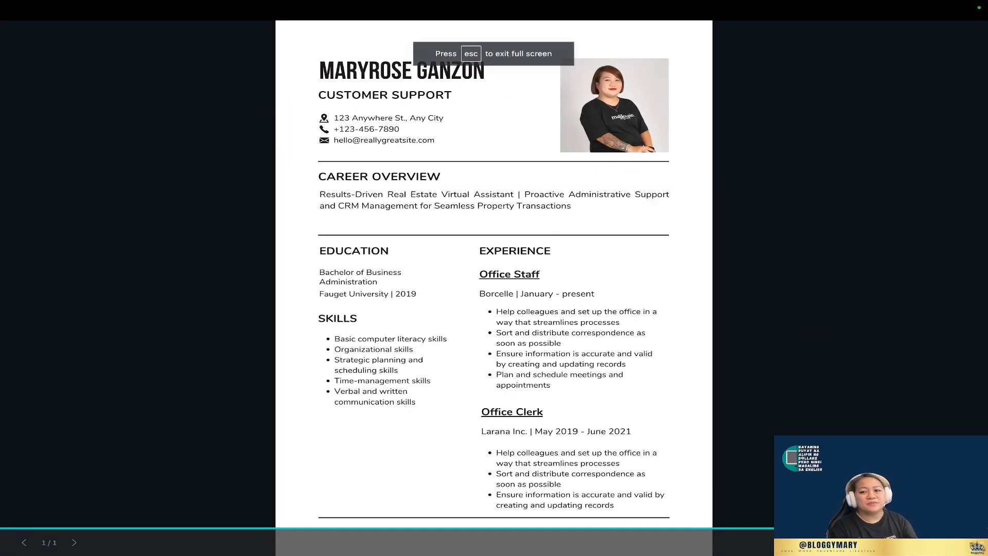
{"action": "key", "text": "Escape"}
{"action": "left_click", "coordinate": [964, 93]}
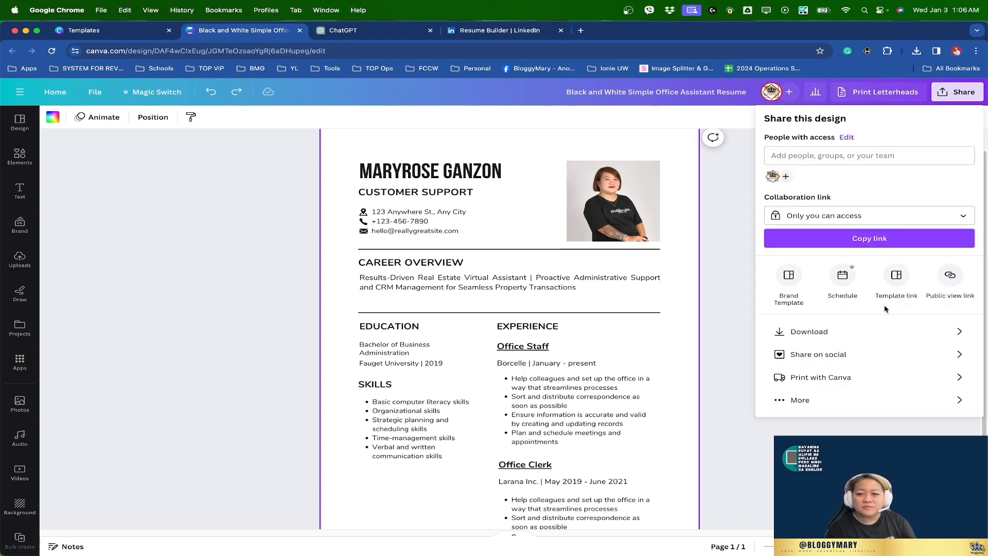
Step: Create a public view link for the resume and copy it
{"action": "left_click", "coordinate": [950, 275]}
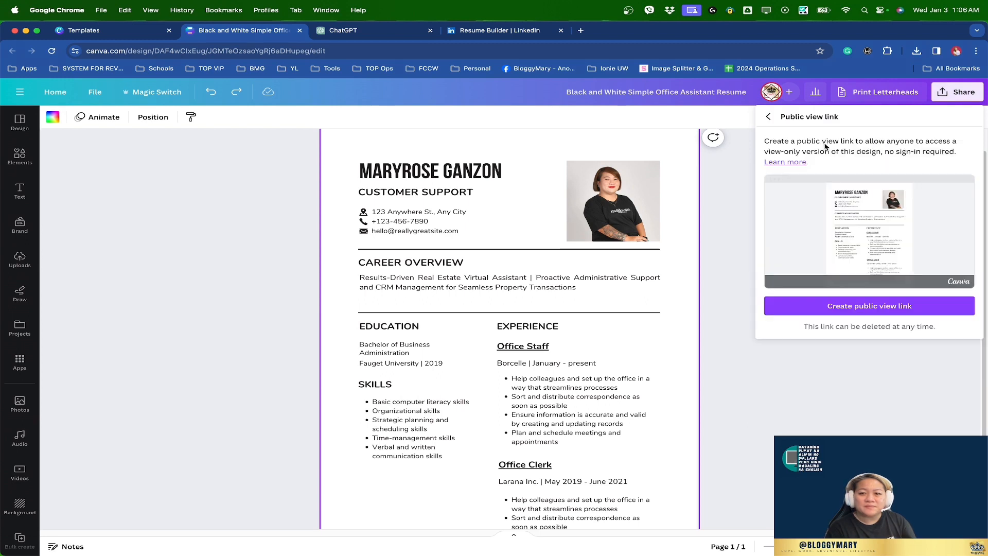
{"action": "left_click", "coordinate": [832, 308]}
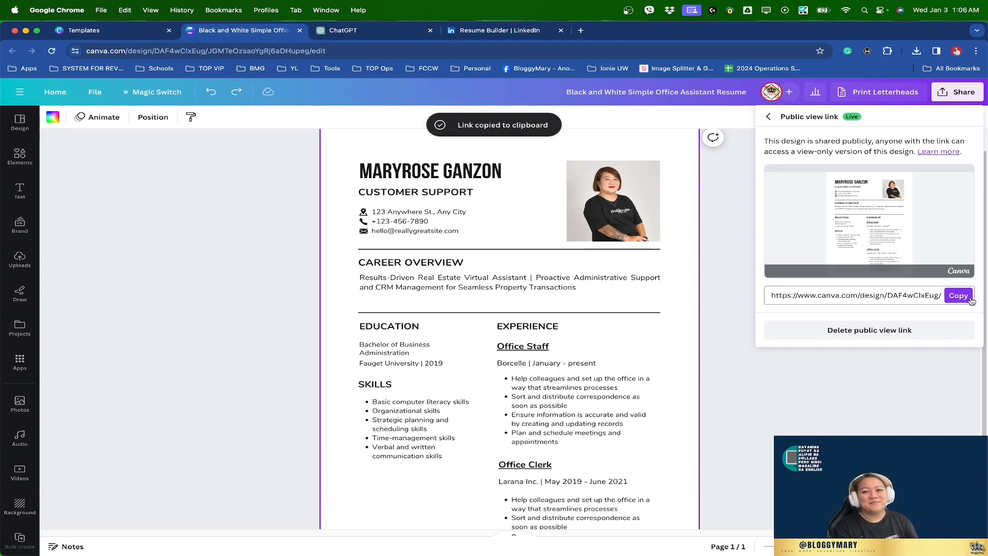
{"action": "left_click", "coordinate": [952, 296]}
Step: Check the copied link loads in a new tab, then close that tab and the Share panel
{"action": "left_click", "coordinate": [581, 32]}
{"action": "key", "text": "cmd+v"}
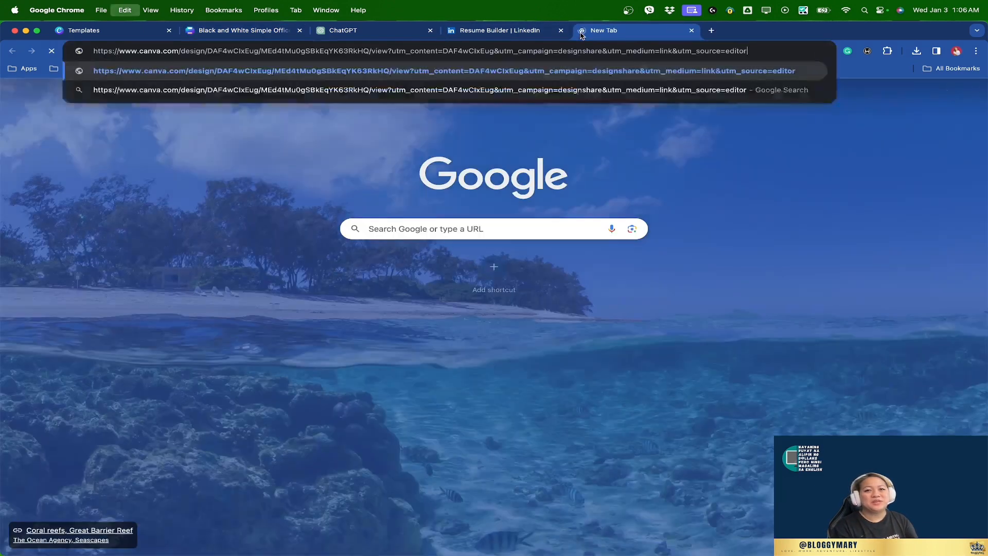
{"action": "key", "text": "Return"}
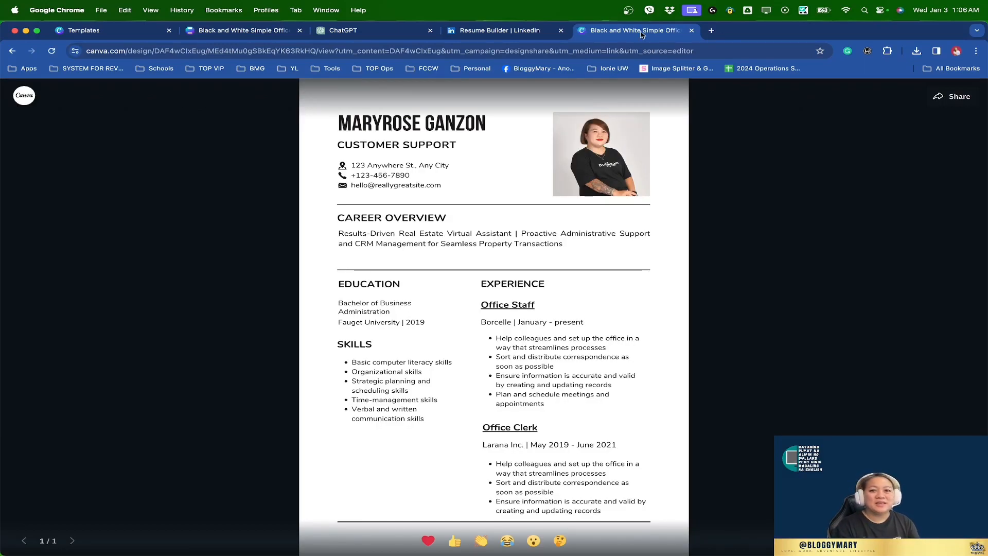
{"action": "left_click", "coordinate": [690, 31]}
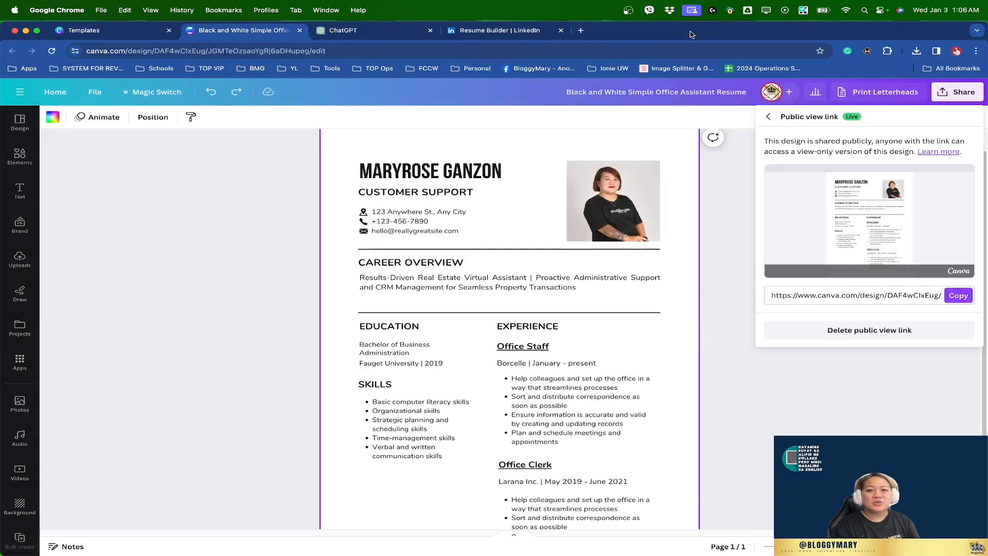
{"action": "left_click", "coordinate": [750, 199]}
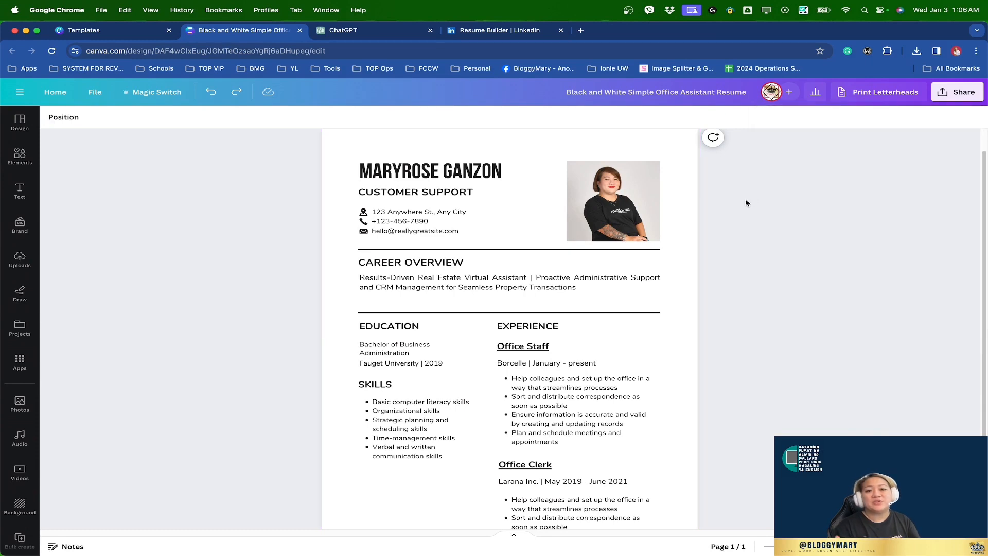